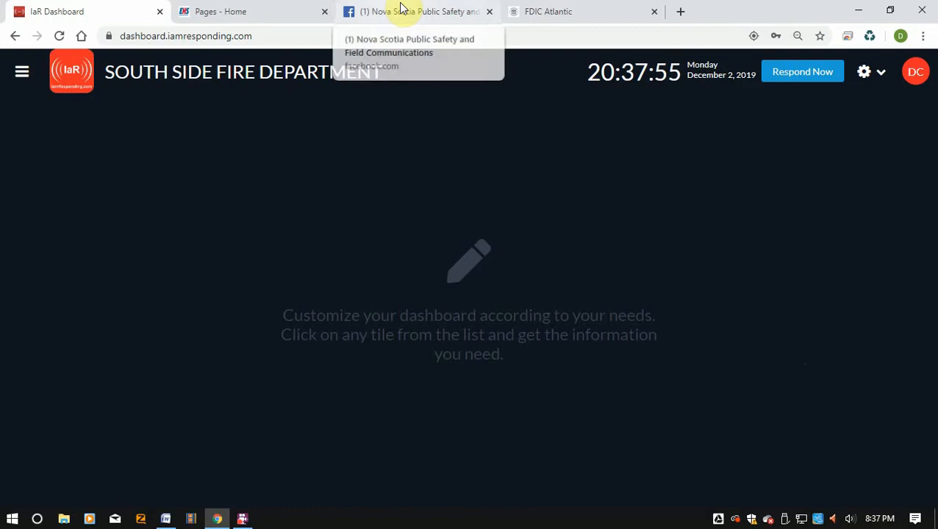
Step: View the Nova Scotia Public Safety Facebook post and the EHS Pages - Home site, and return to the IaR Dashboard
left_click(399, 9)
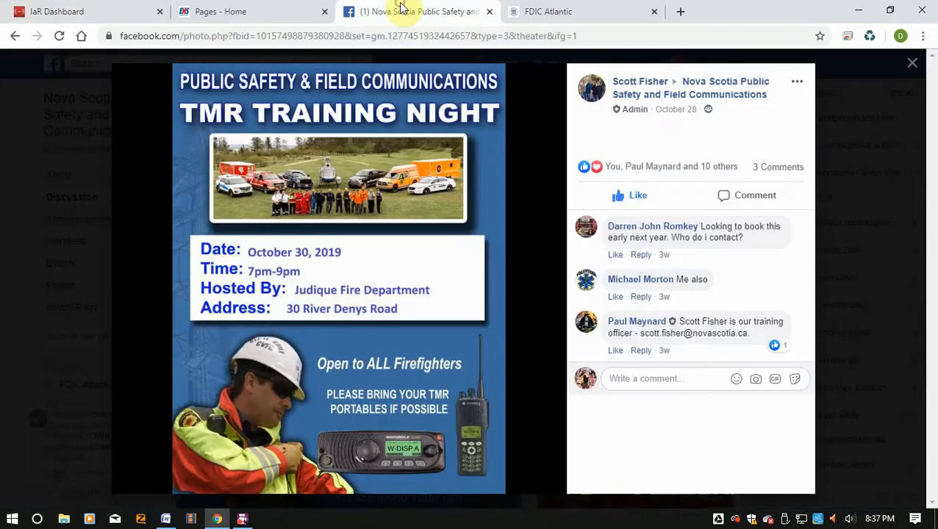
left_click(266, 11)
left_click(86, 13)
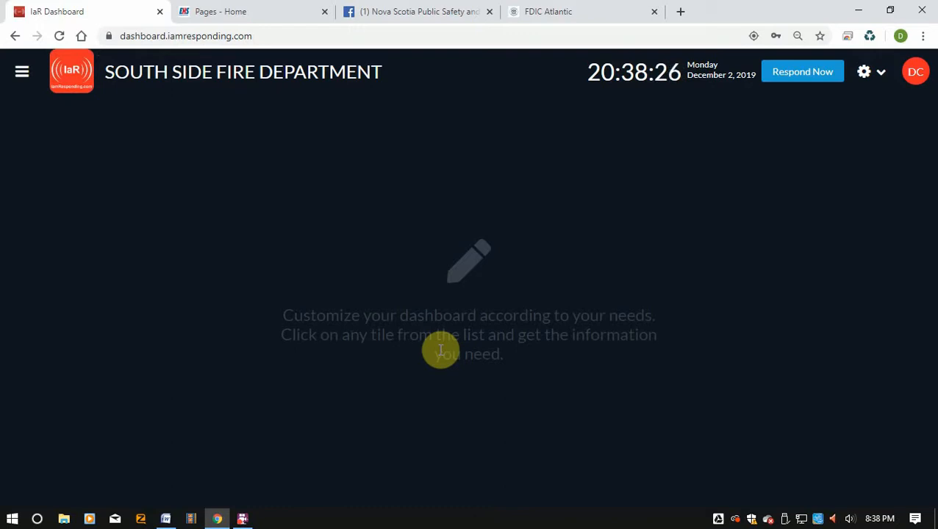
Step: Open the dashboard for editing, compare its Emergency layout, and return to the Non-Emergency layout
left_click(863, 75)
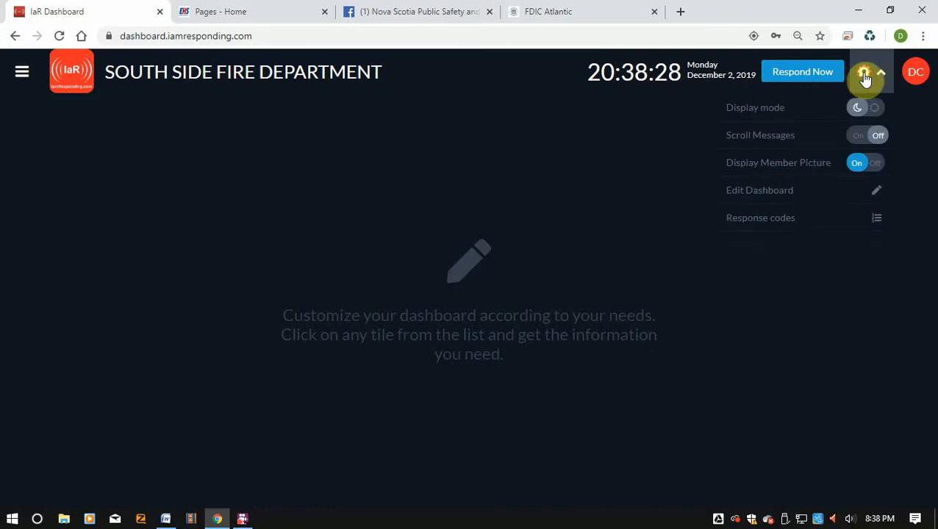
left_click(805, 205)
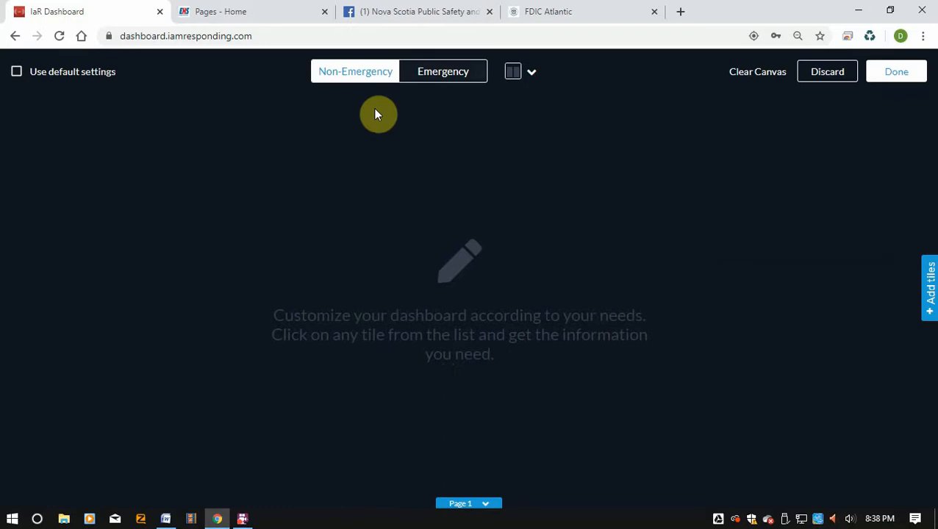
left_click(447, 76)
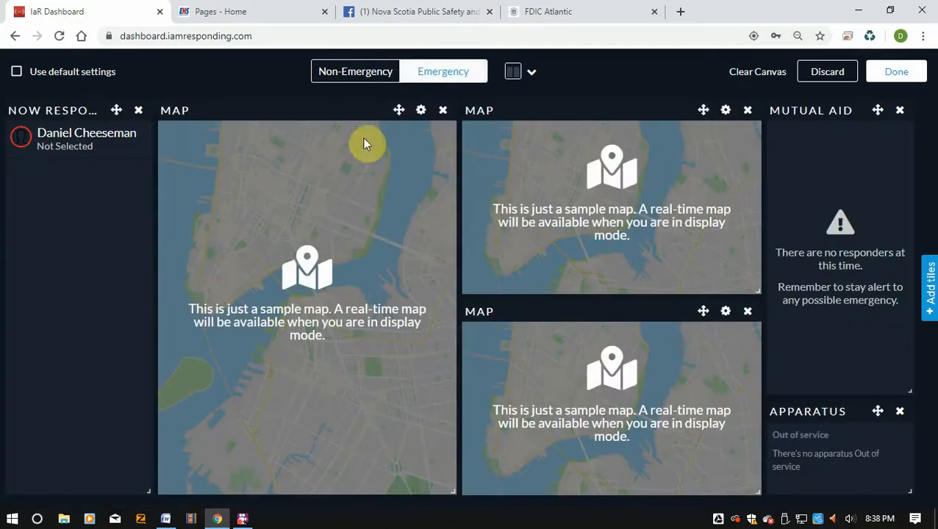
left_click(360, 81)
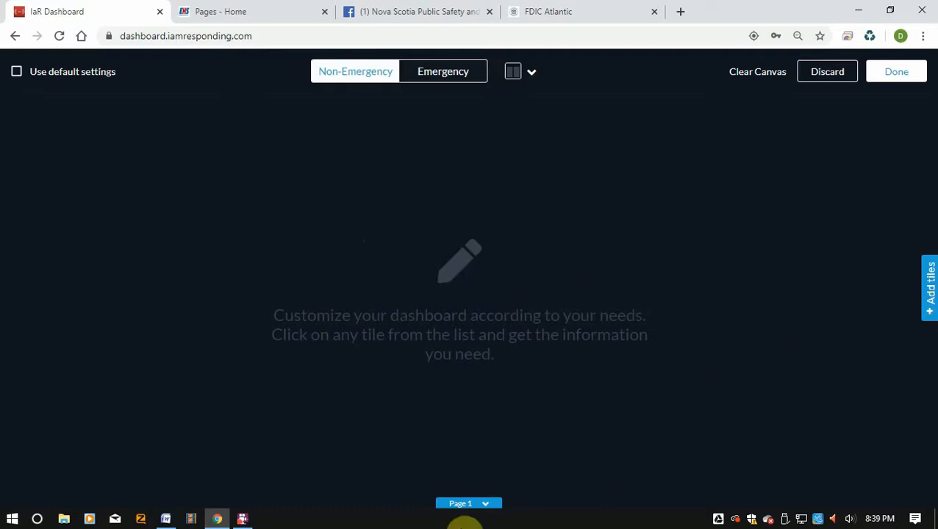
Step: Look through the list of tiles available for the Non-Emergency layout and hide it again
left_click(928, 276)
scroll(779, 371, "down", 4)
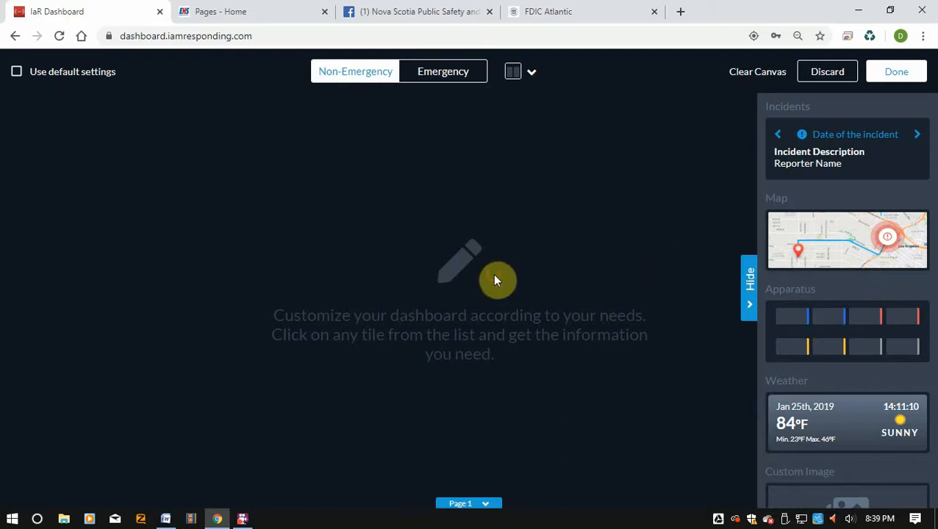
left_click(750, 288)
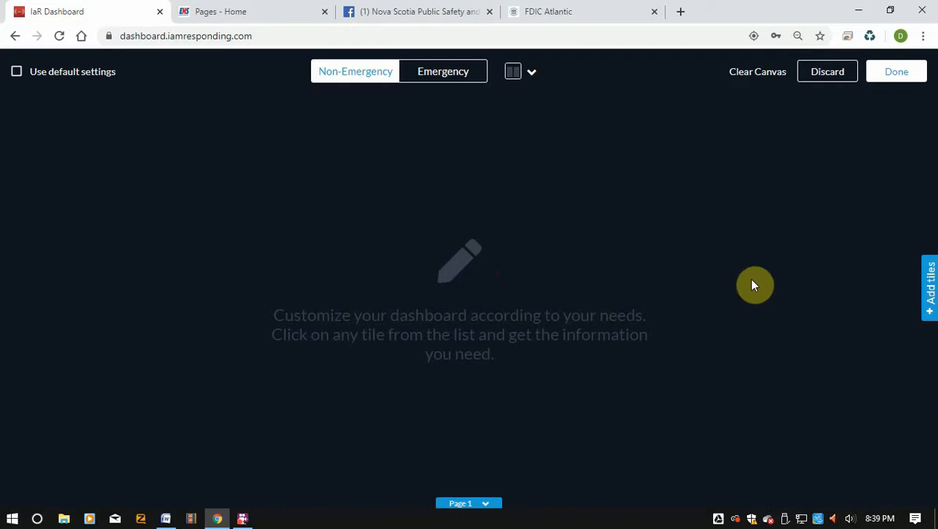
Step: View the page list of the Non-Emergency layout and compare the Emergency layout once more
left_click(477, 504)
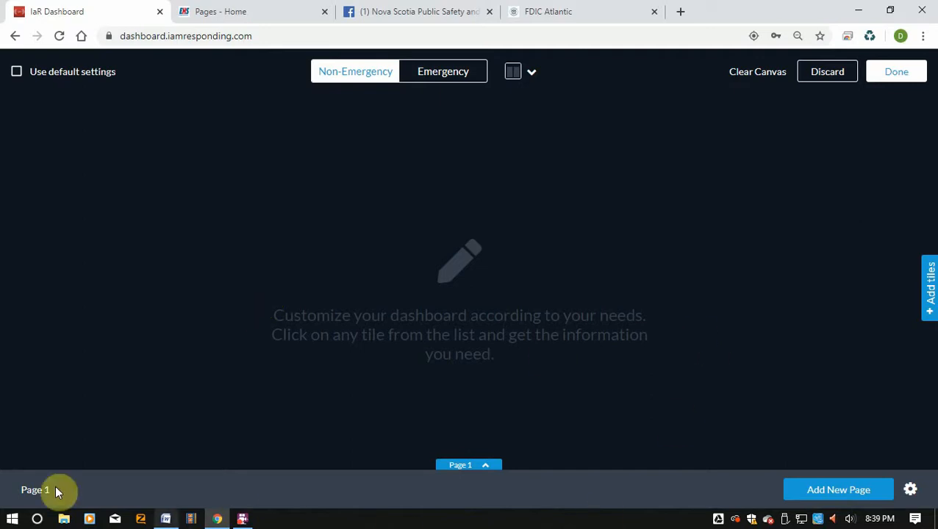
left_click(484, 468)
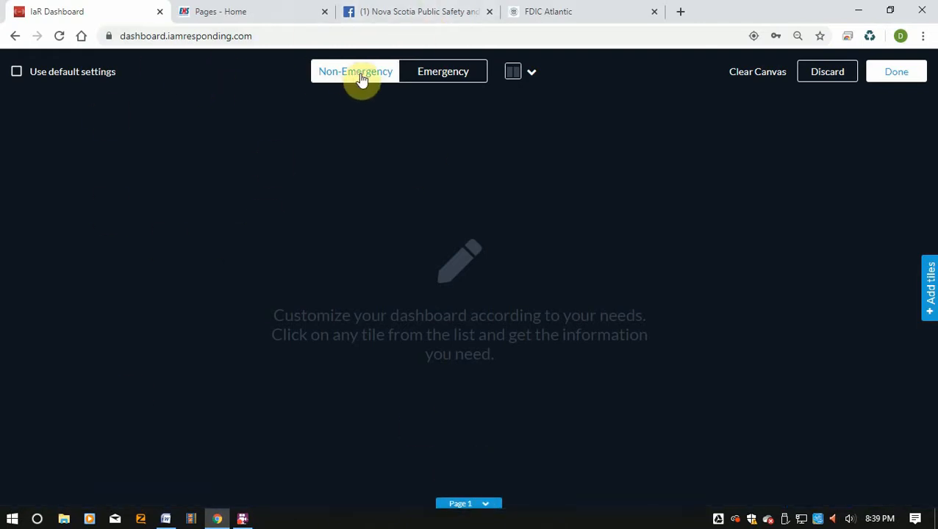
left_click(441, 77)
left_click(335, 65)
Step: Add four new pages to the Non-Emergency layout, making five pages in all
left_click(474, 507)
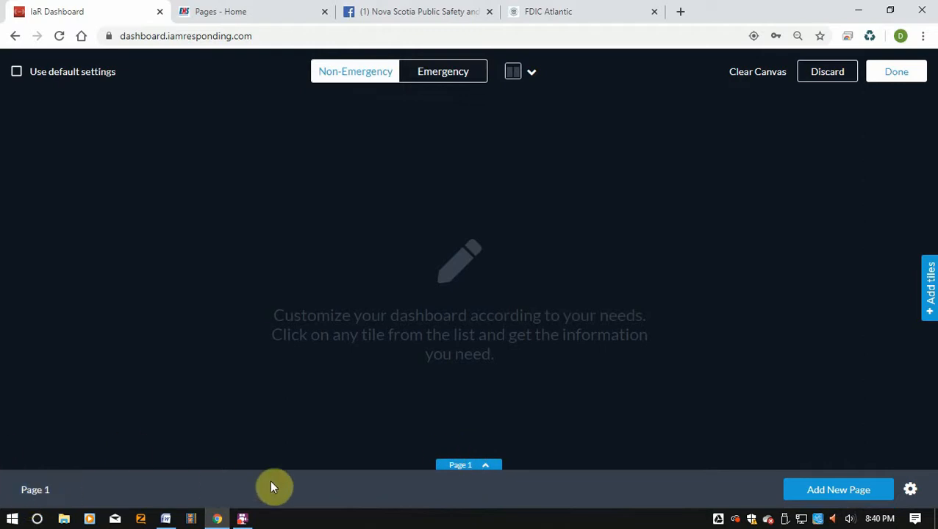
left_click(837, 493)
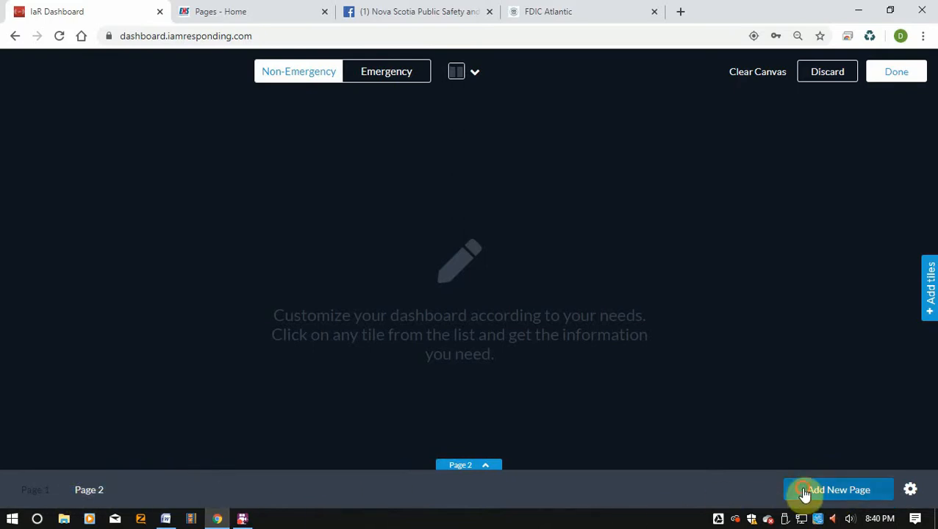
left_click(805, 494)
left_click(805, 494)
left_click(805, 493)
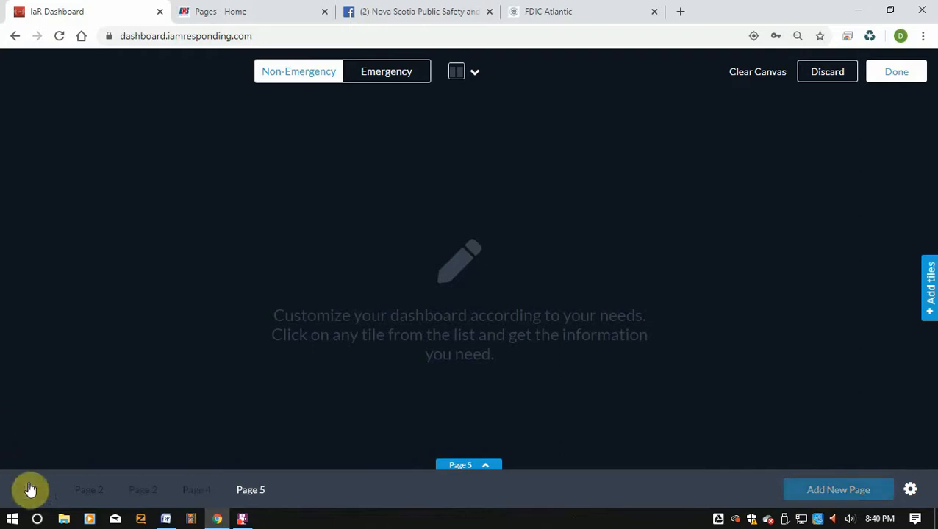
Step: Go through Pages 1 to 5 and view the deletion dialog for Page 5 without deleting the page
left_click(32, 490)
left_click(88, 489)
left_click(144, 490)
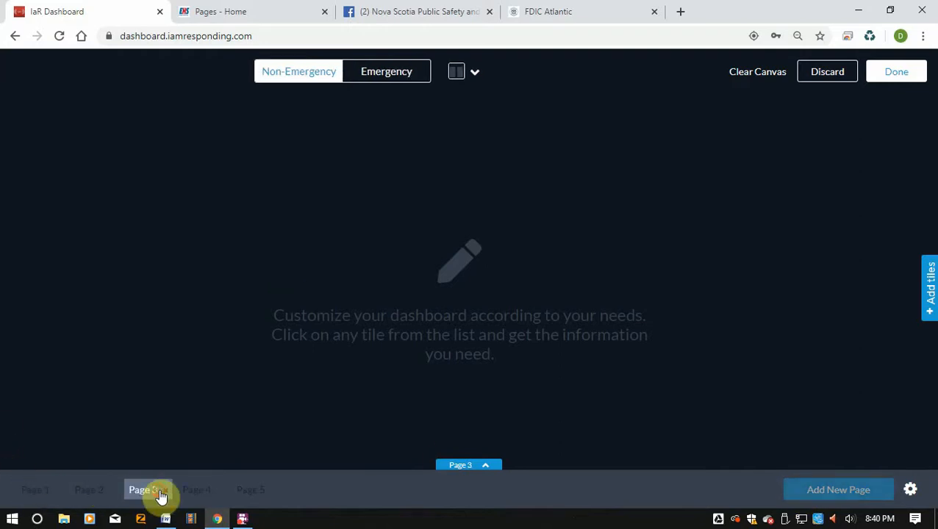
left_click(191, 491)
left_click(249, 491)
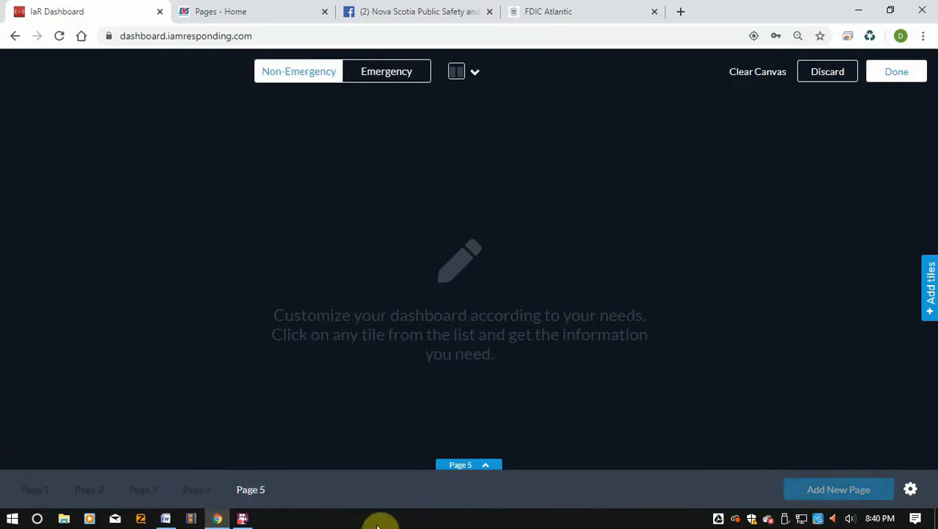
left_click(273, 491)
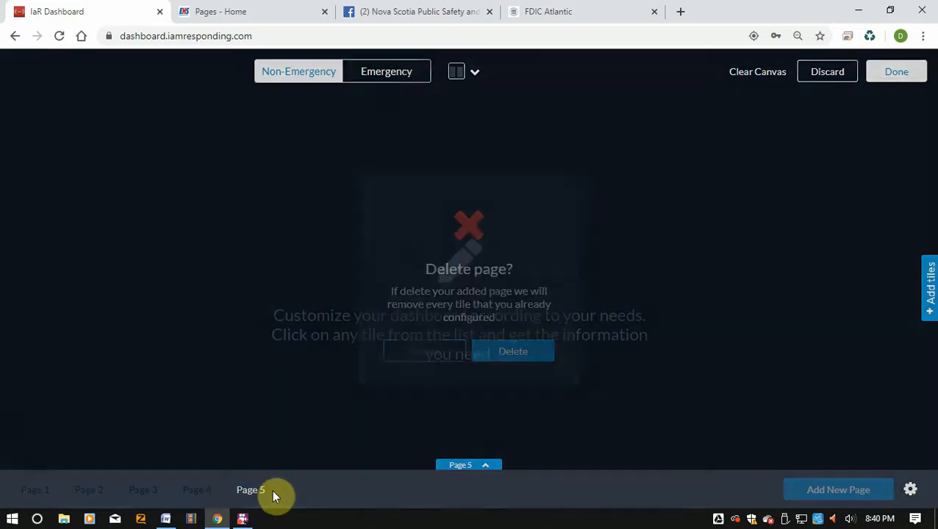
left_click(437, 367)
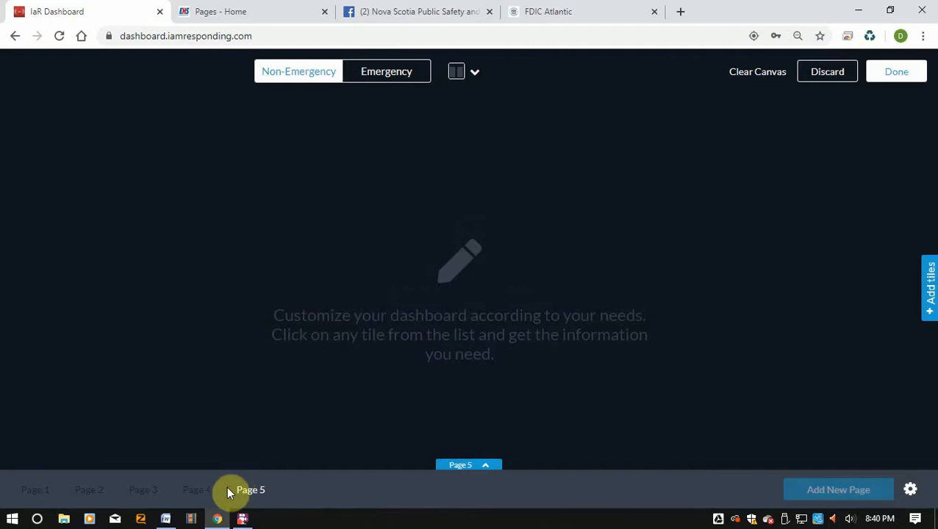
Step: Review the transition speed options between non-emergency pages and save the setting at 15 Seconds
left_click(916, 496)
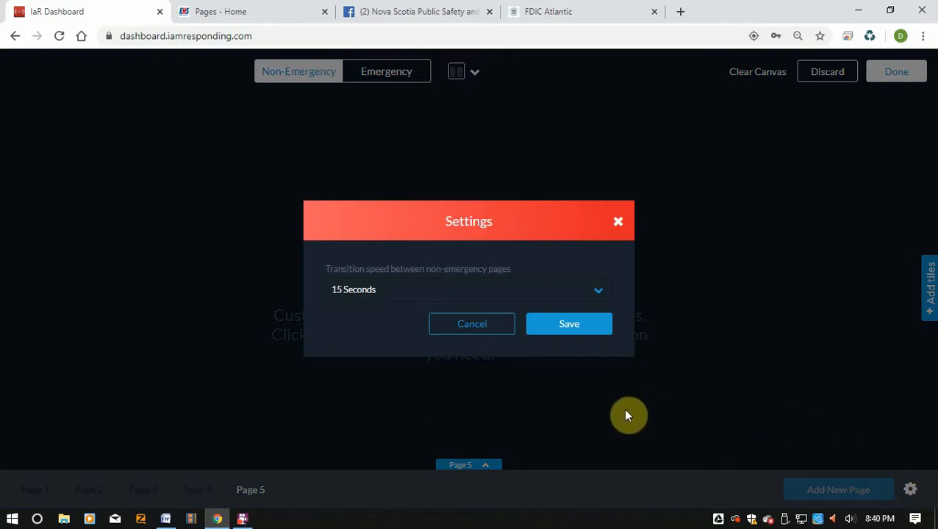
left_click(439, 298)
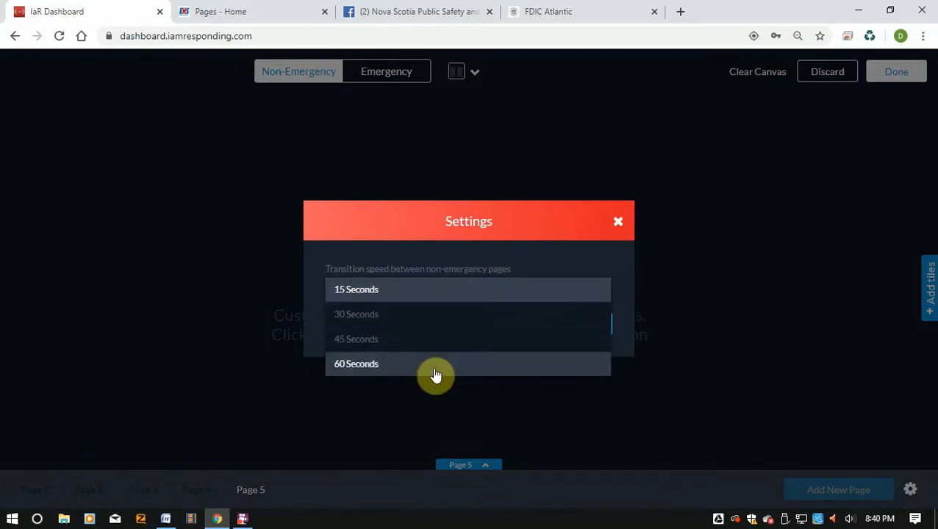
left_click(468, 252)
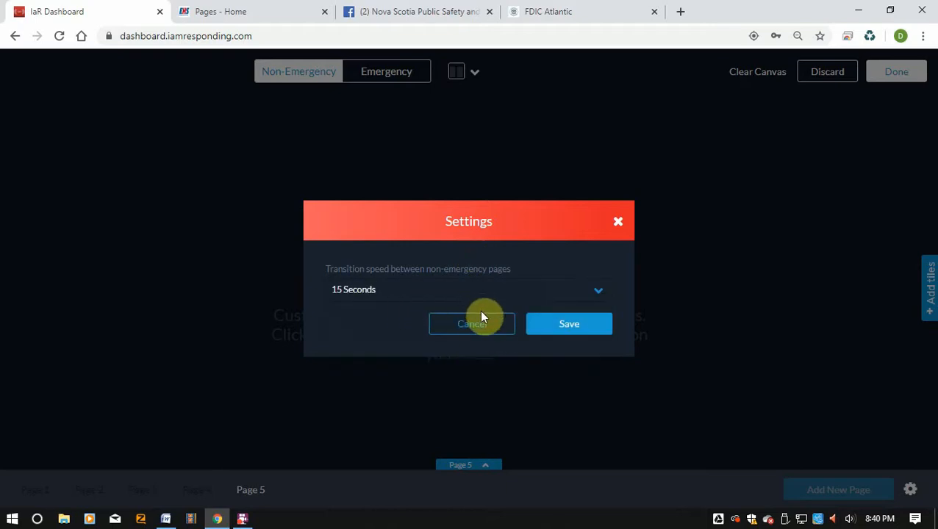
left_click(541, 326)
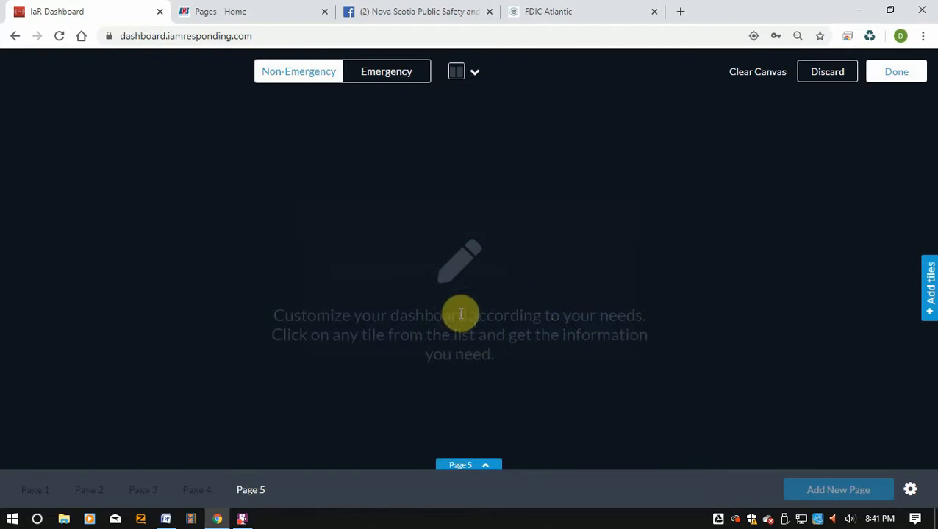
Step: Browse the available tiles and add the On Duty tile to Page 5
left_click(925, 310)
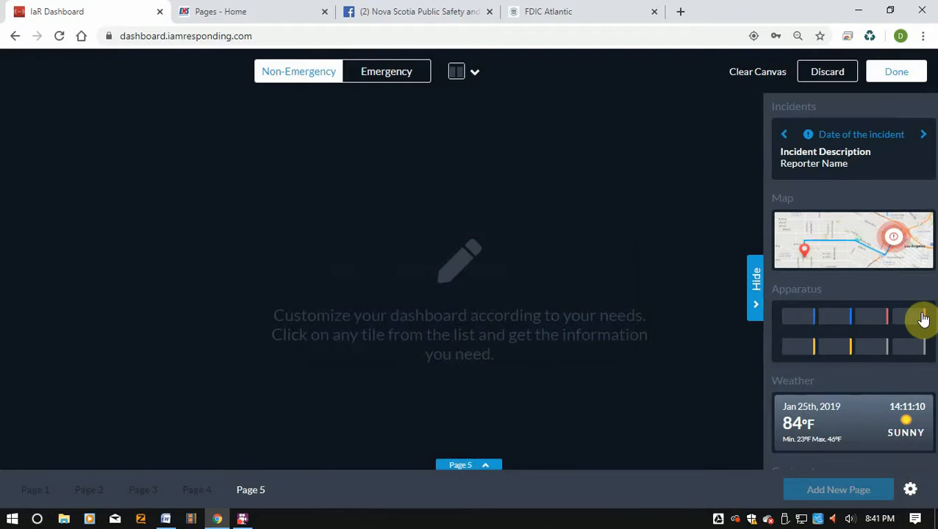
scroll(782, 423, "down", 3)
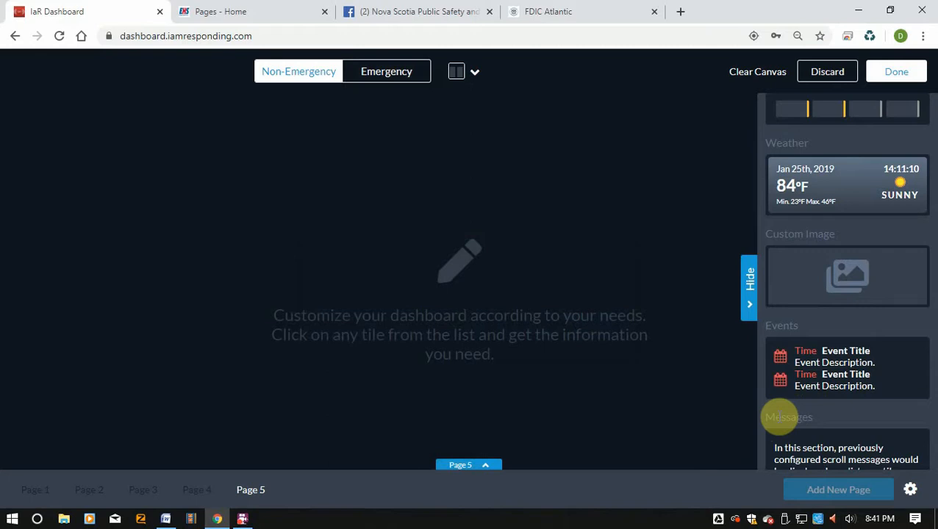
scroll(808, 360, "up", 6)
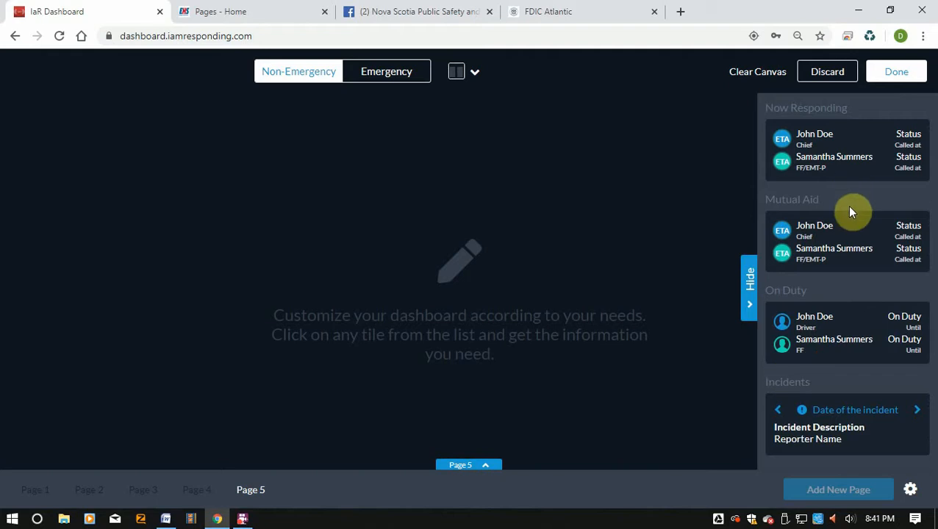
left_click(837, 358)
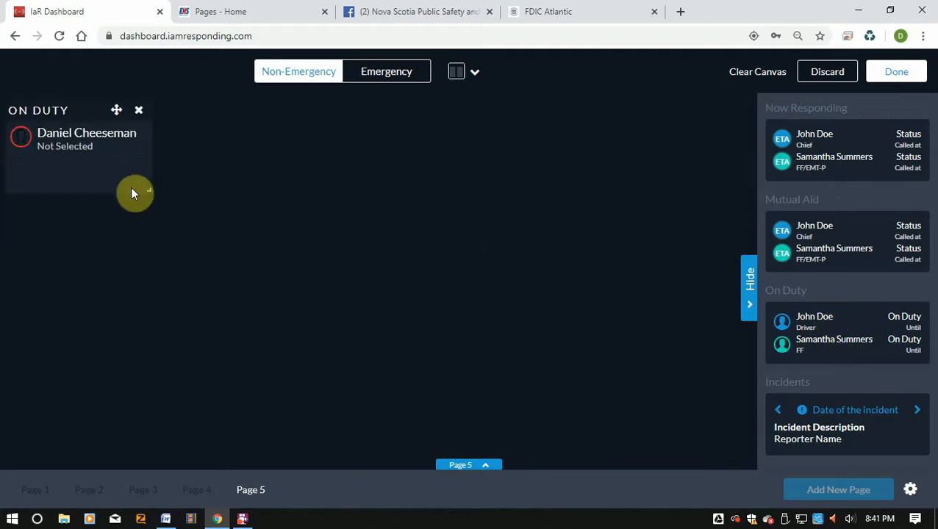
Step: Collapse the page list and resize the On Duty tile to double width and about three quarters of the canvas height
left_click_drag(145, 191, 208, 450)
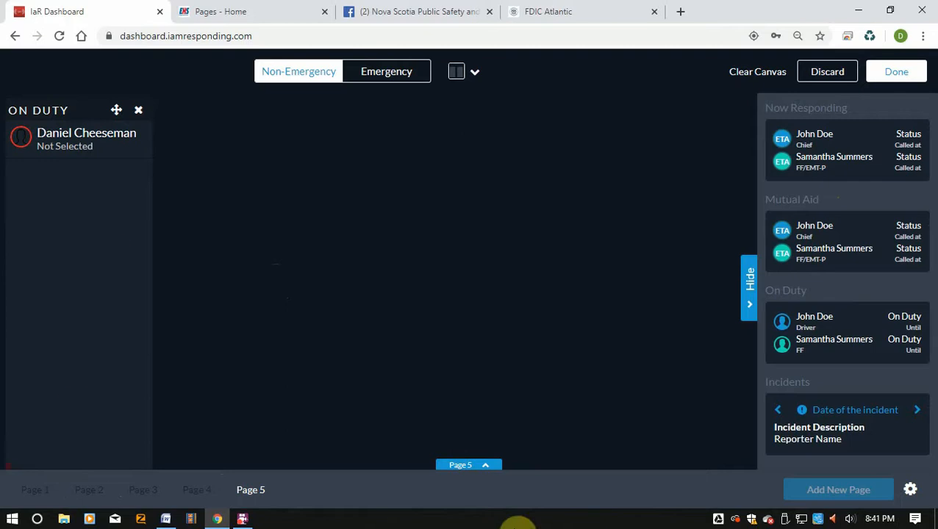
left_click(467, 465)
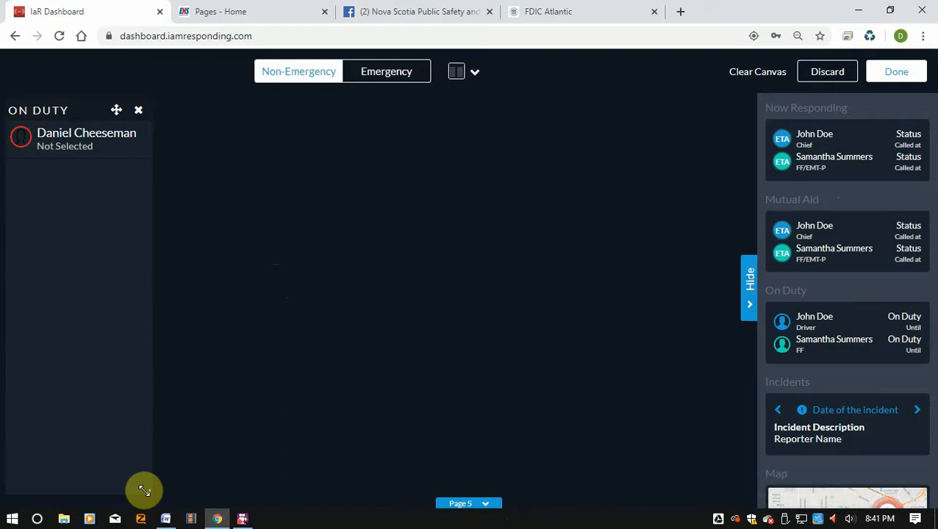
left_click_drag(145, 491, 145, 412)
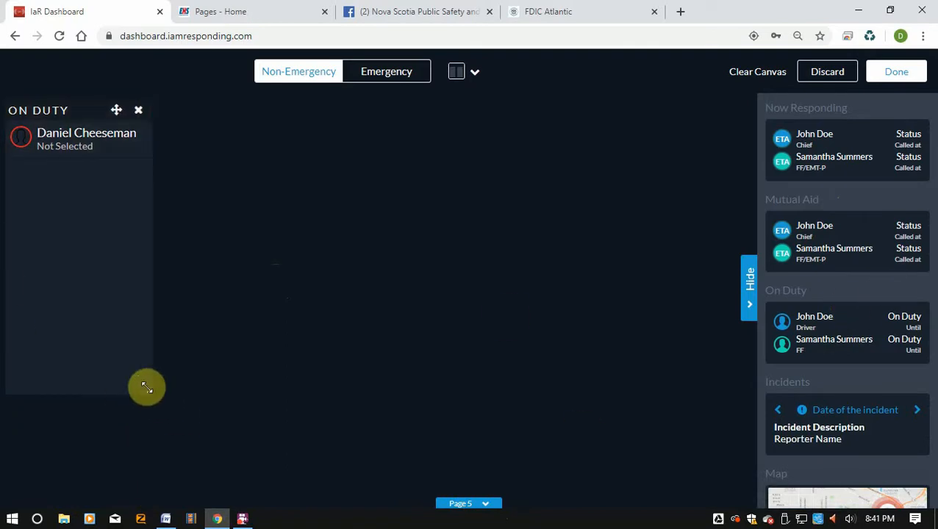
left_click_drag(146, 388, 248, 400)
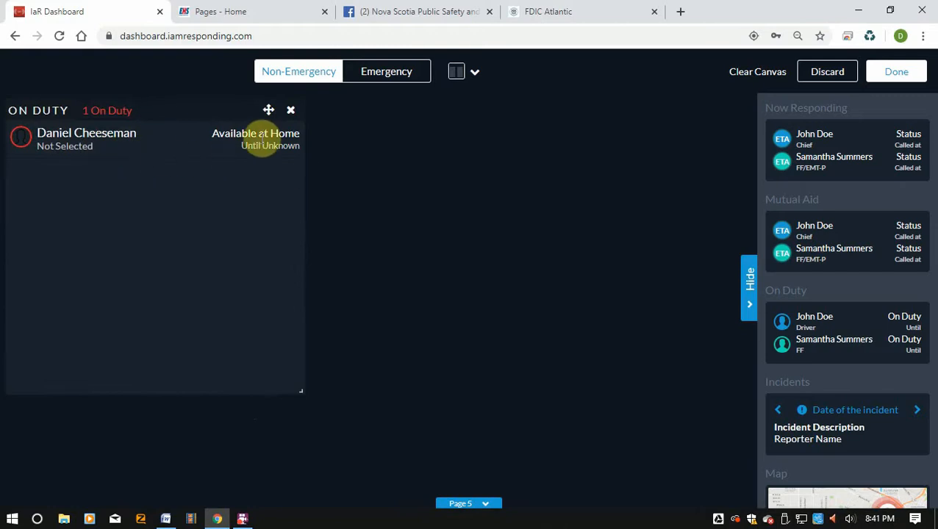
left_click_drag(254, 138, 269, 146)
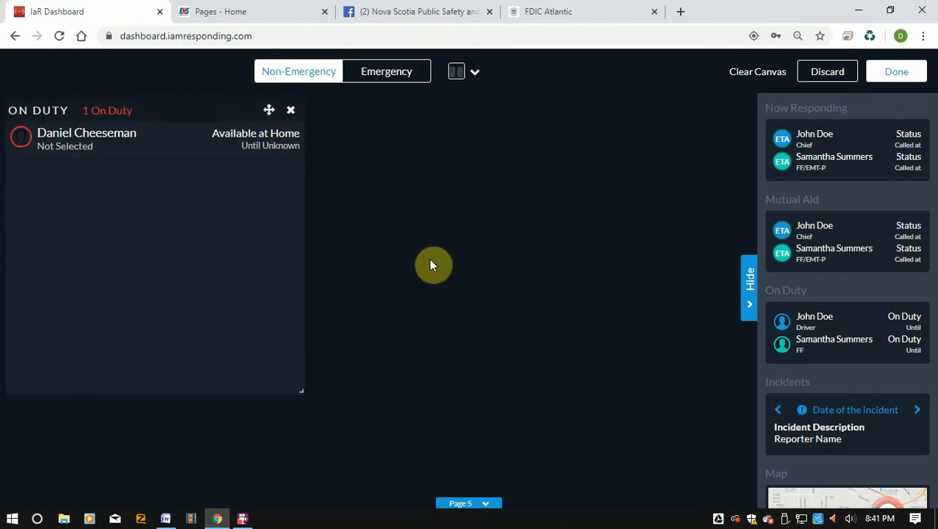
Step: Add the Apparatus tile to Page 5, place it directly below the On Duty tile and widen it to match
scroll(812, 471, "down", 1)
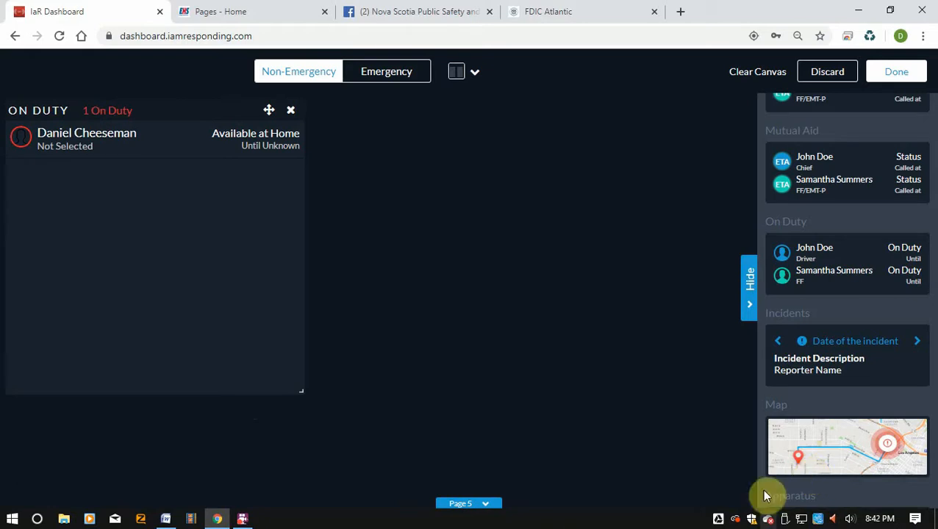
scroll(796, 438, "down", 3)
scroll(797, 438, "down", 1)
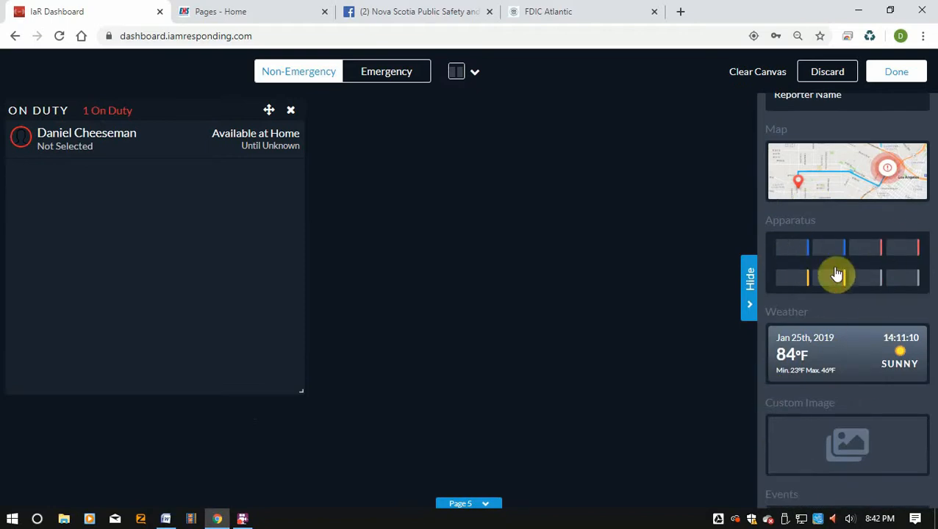
left_click_drag(841, 278, 656, 214)
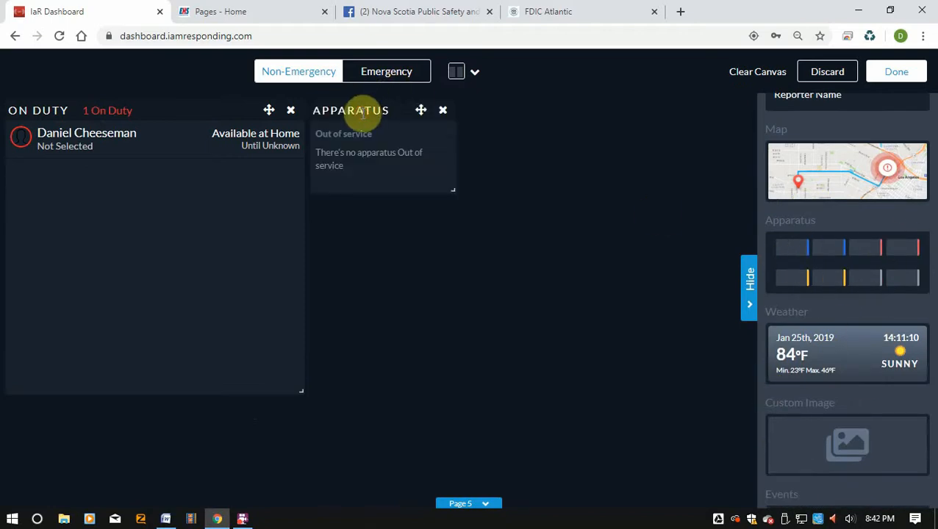
left_click_drag(362, 114, 29, 416)
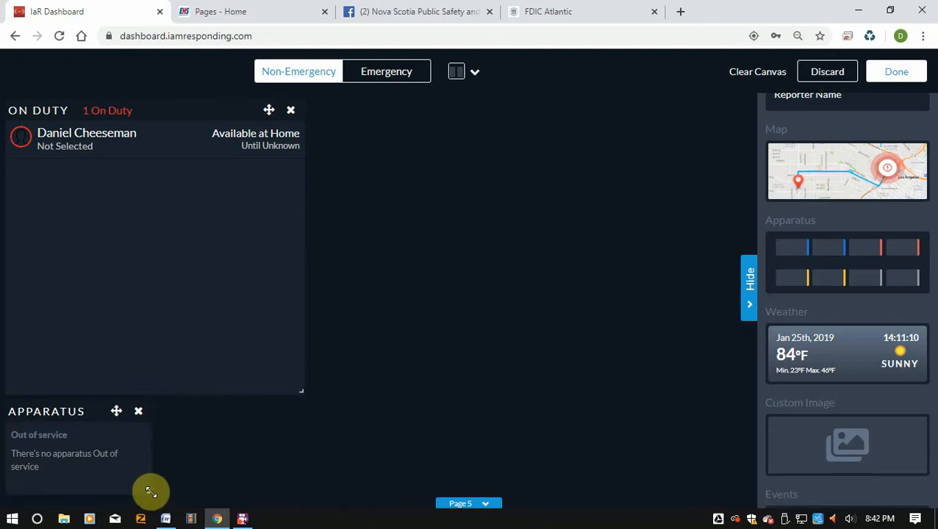
left_click_drag(151, 491, 310, 475)
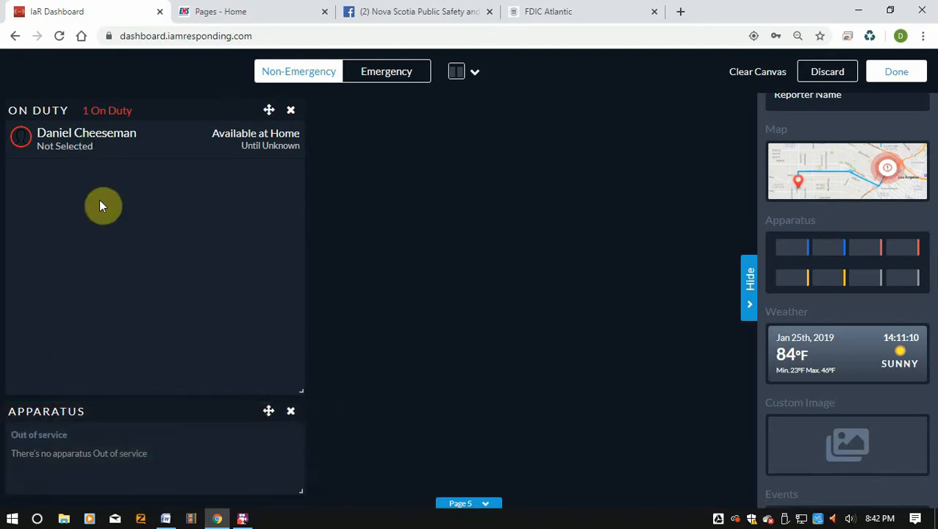
Step: Look through Pages 1 to 5 of the non-emergency dashboard to compare their layouts
left_click(464, 506)
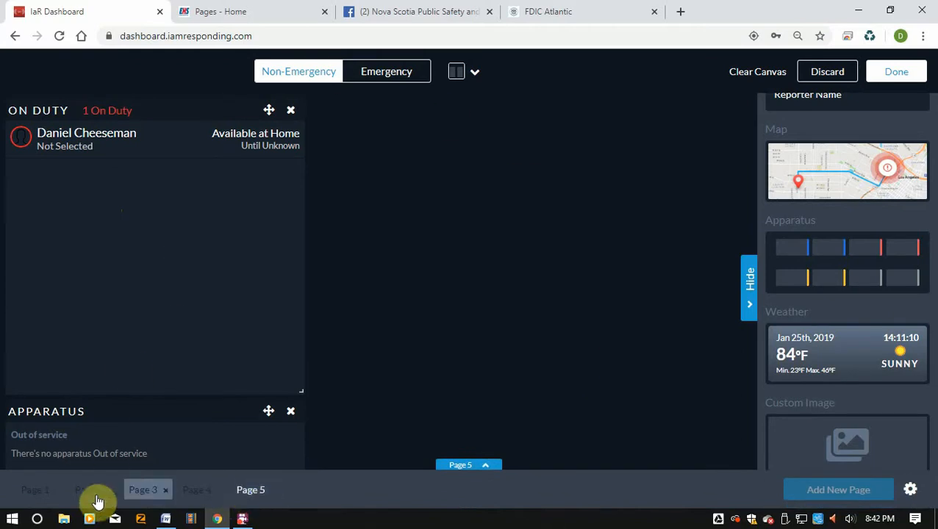
left_click(34, 492)
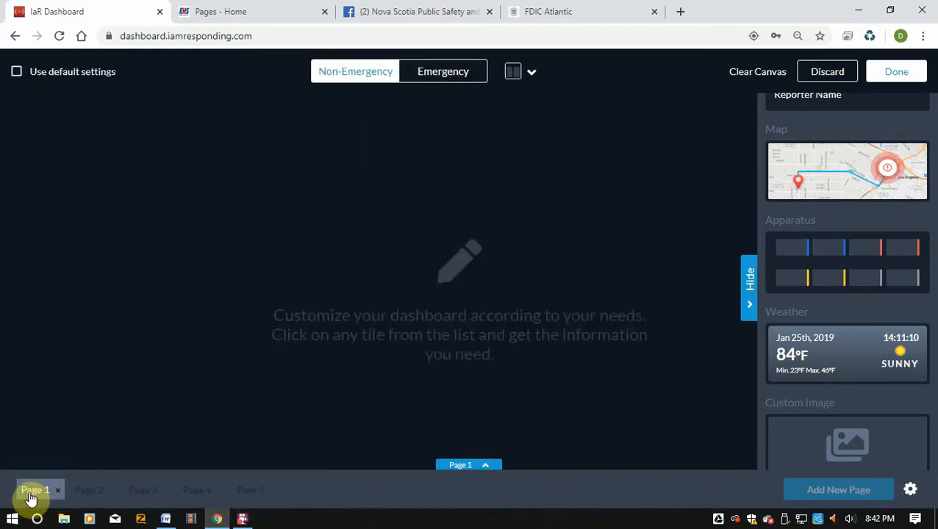
left_click(95, 495)
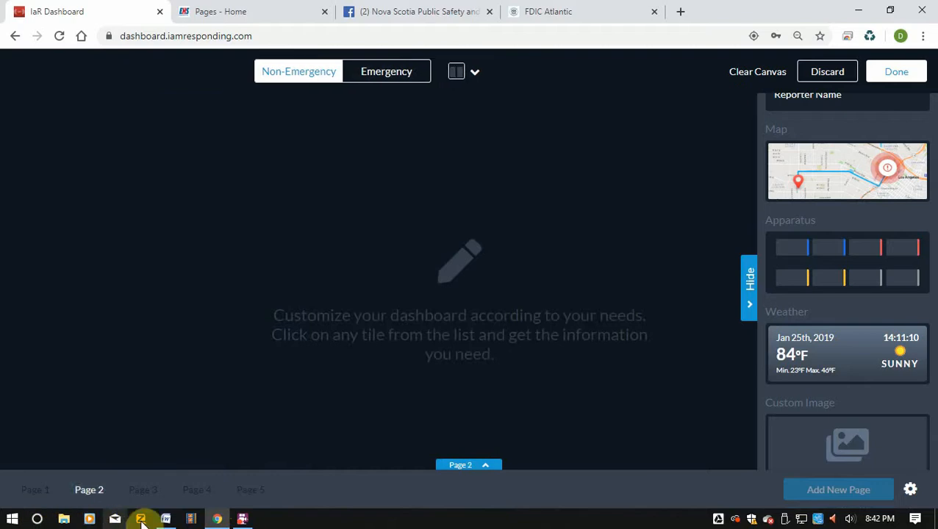
left_click(150, 494)
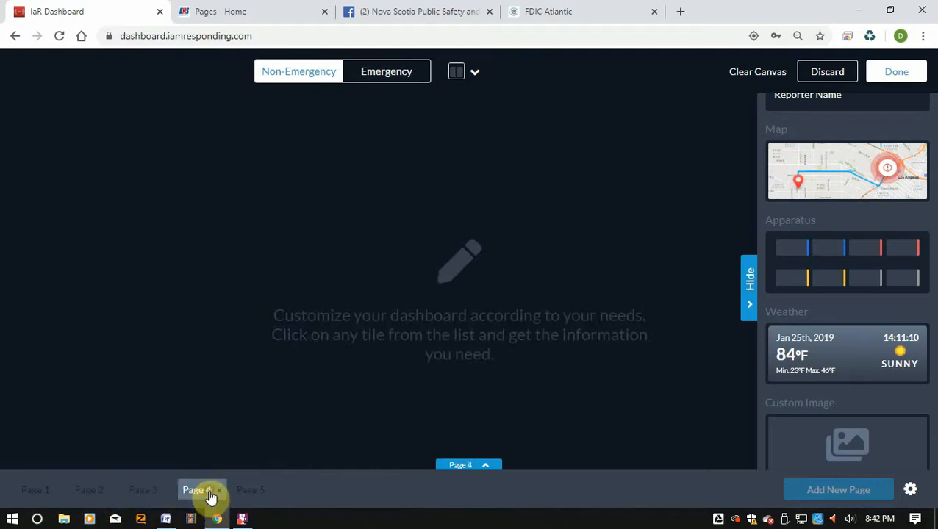
left_click(252, 491)
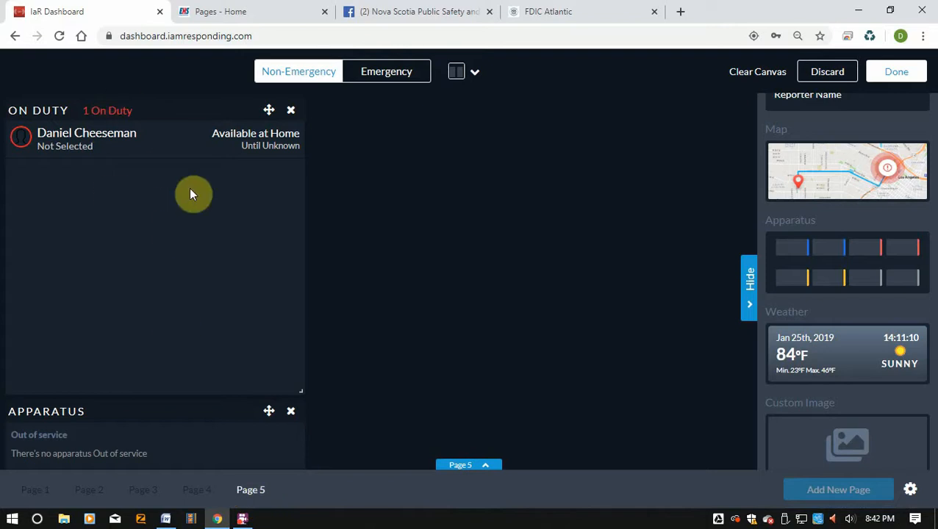
Step: Add the On Duty tile to Page 3 and widen it to double width
left_click(149, 495)
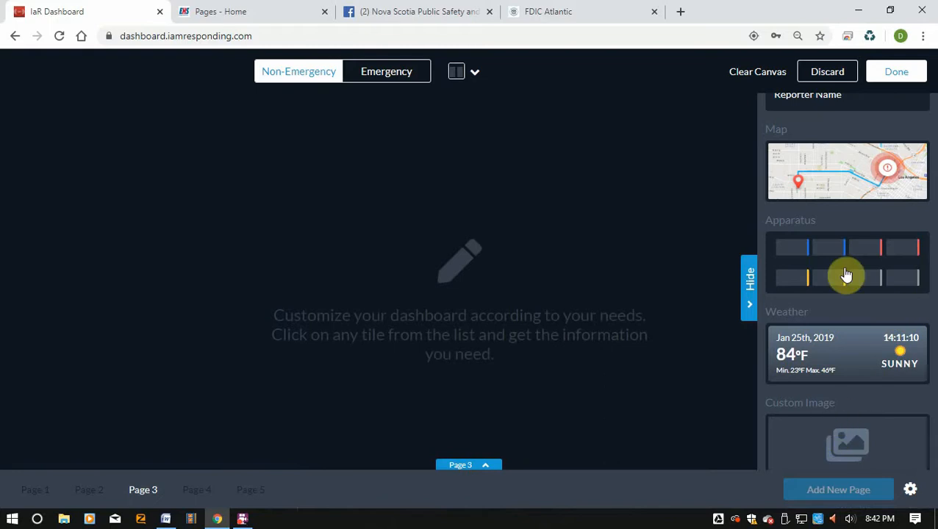
scroll(845, 264, "up", 2)
scroll(845, 254, "up", 2)
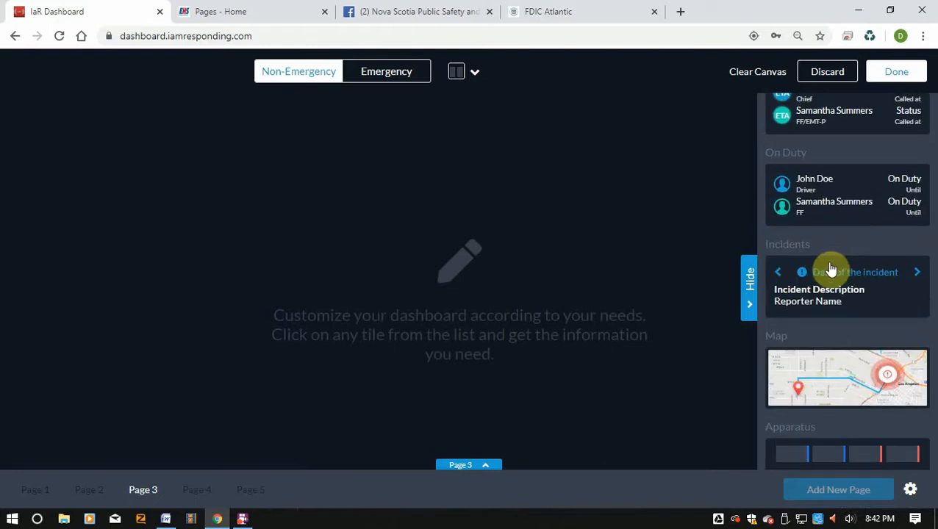
left_click(837, 208)
left_click_drag(150, 191, 259, 185)
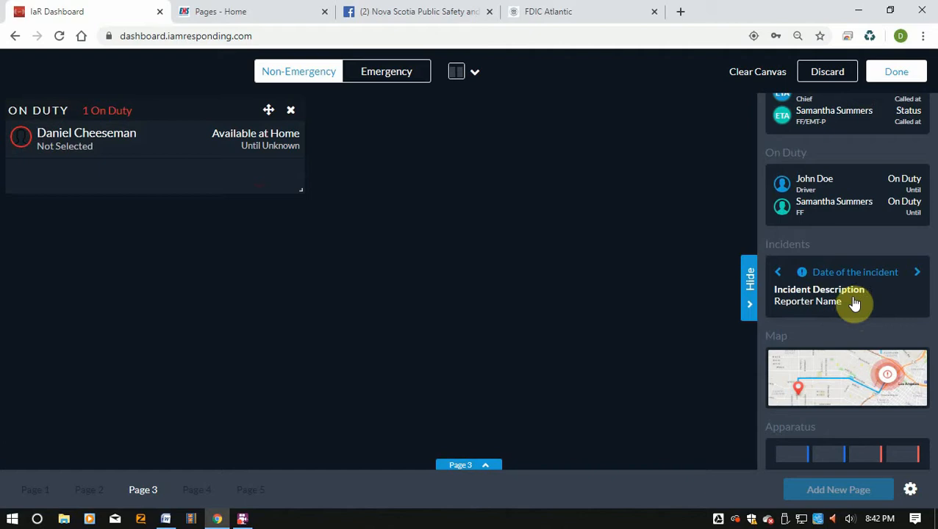
Step: Add the Apparatus tile to Page 3 and extend the On Duty tile to about three quarters of the canvas height
scroll(854, 304, "down", 3)
left_click(836, 280)
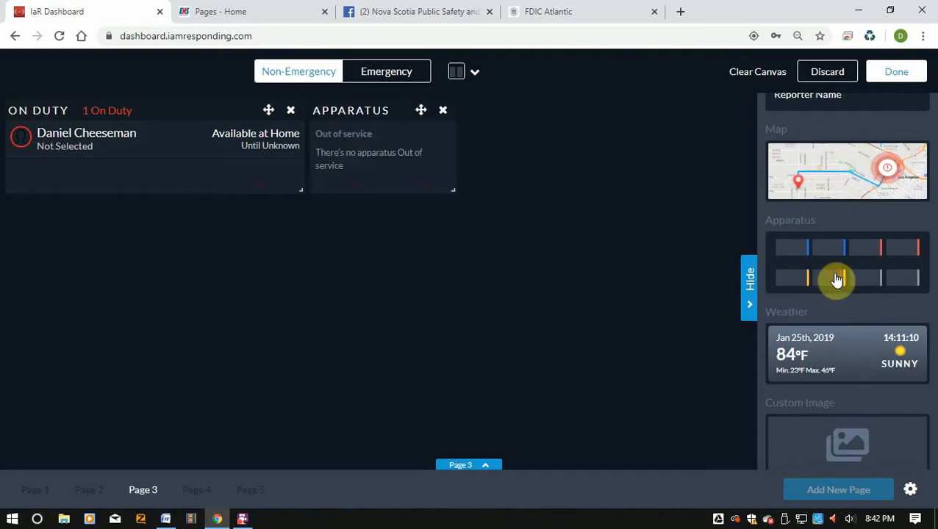
left_click_drag(297, 189, 298, 391)
Step: Move Page 3's Apparatus tile directly below the On Duty tile and widen it to match
left_click_drag(366, 126, 69, 411)
left_click(473, 466)
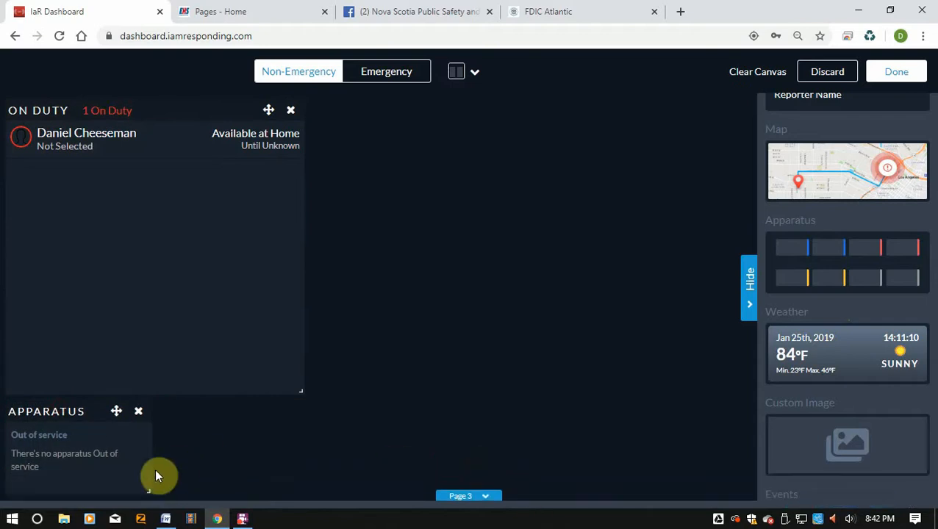
left_click_drag(153, 485, 262, 483)
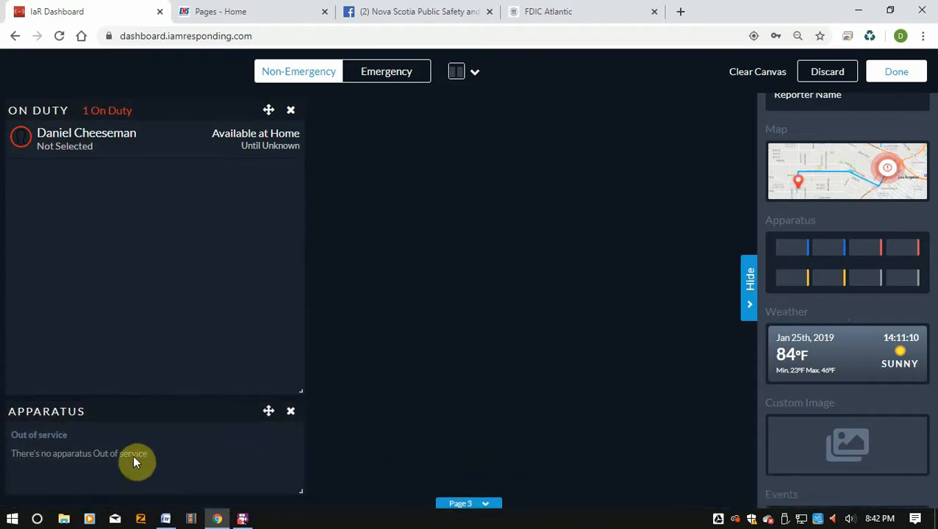
Step: Add the On Duty tile to Page 1 and resize it to double width and about three quarters of the canvas height
left_click(475, 504)
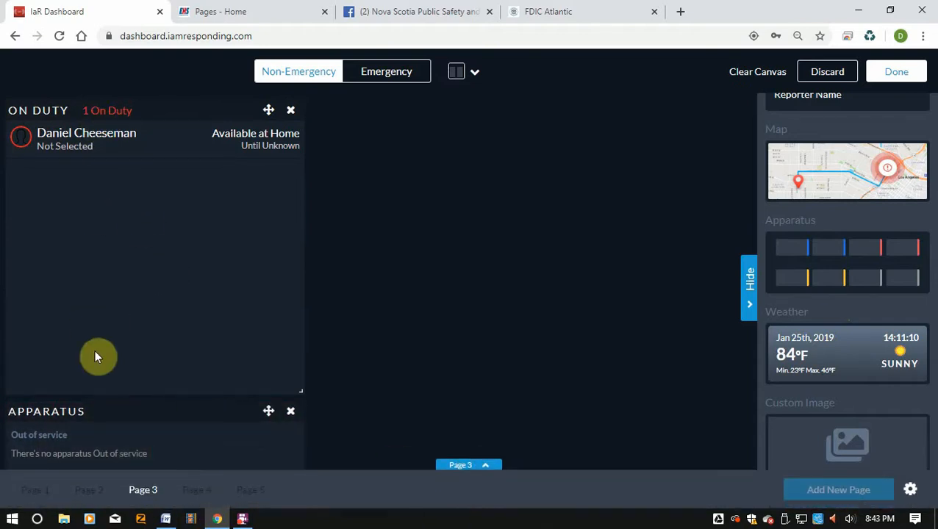
left_click(251, 491)
left_click(38, 494)
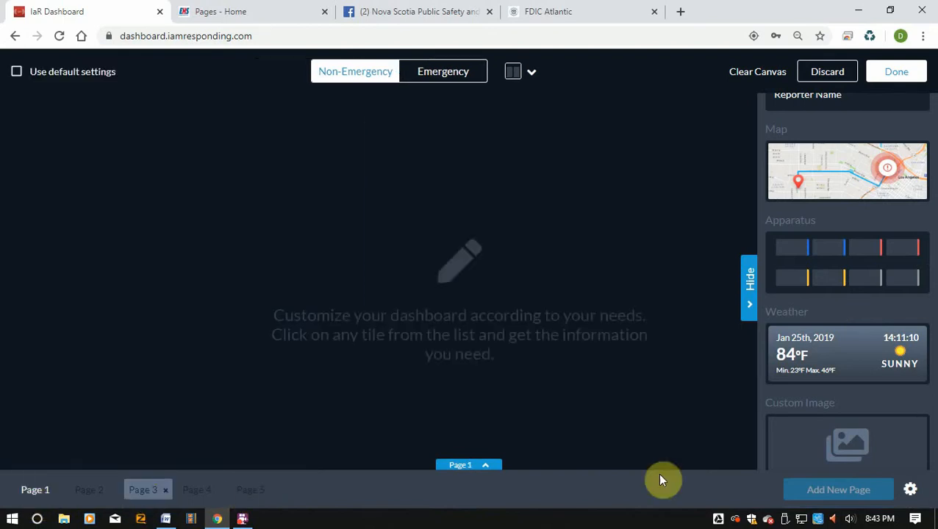
scroll(896, 339, "up", 5)
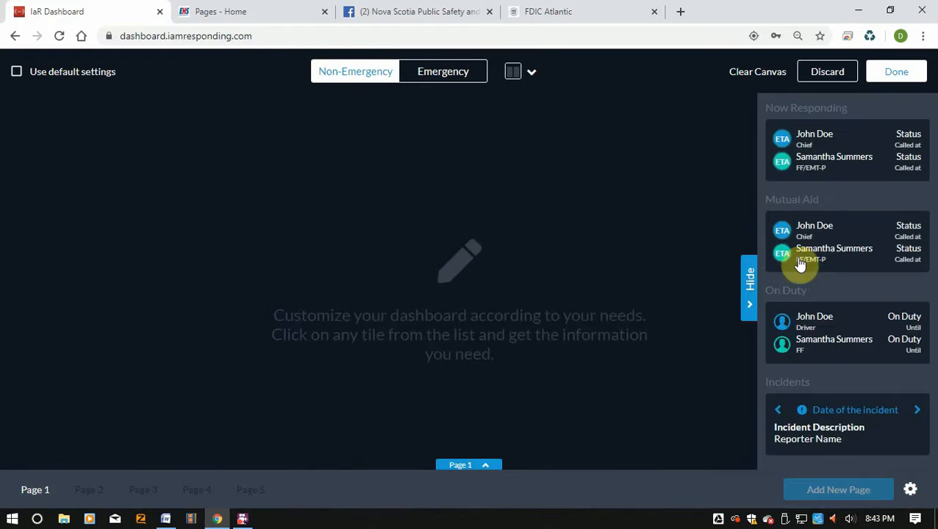
left_click(806, 335)
left_click_drag(152, 193, 307, 430)
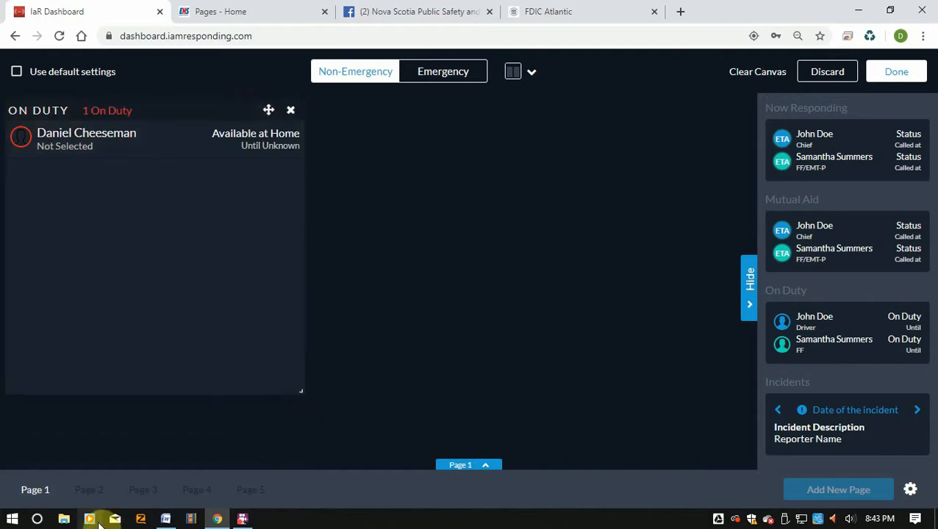
Step: Add the Apparatus tile to Page 1, place it directly below the On Duty tile and widen it to match
scroll(827, 446, "down", 1)
scroll(827, 446, "down", 3)
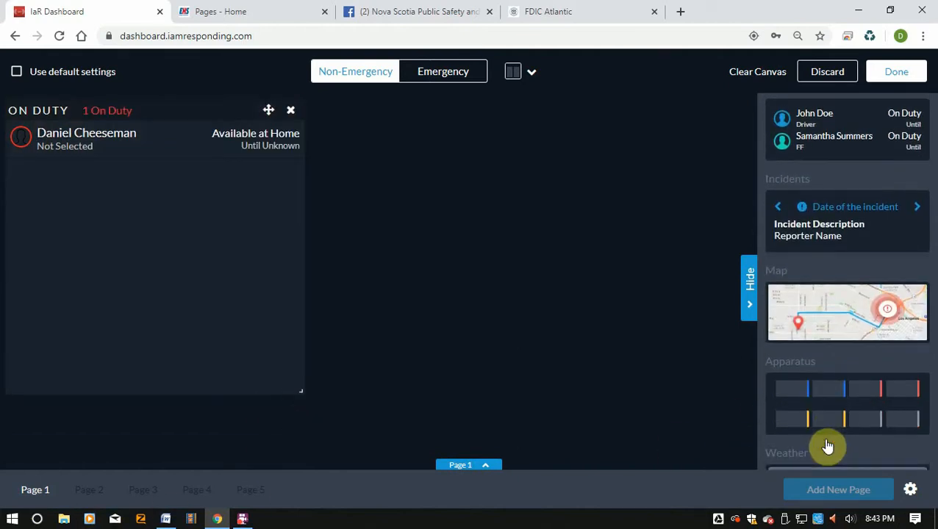
left_click(829, 419)
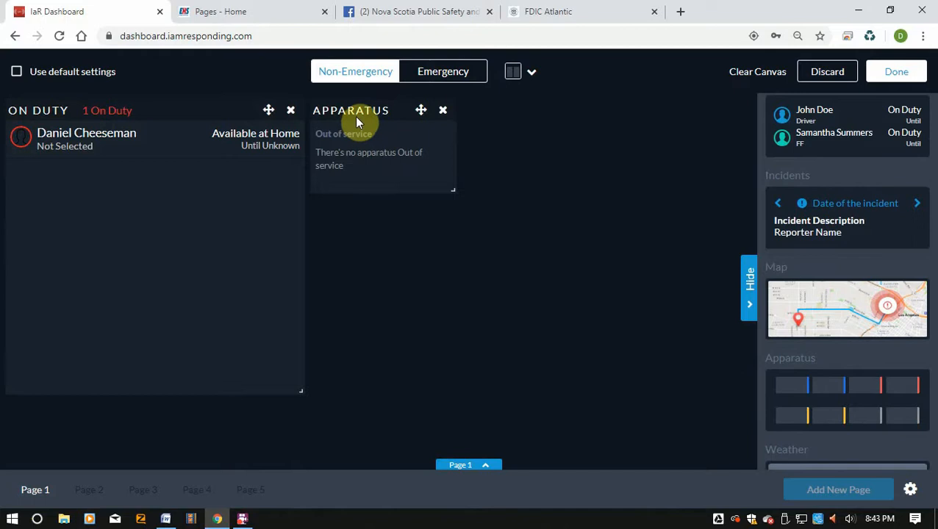
left_click_drag(355, 116, 81, 428)
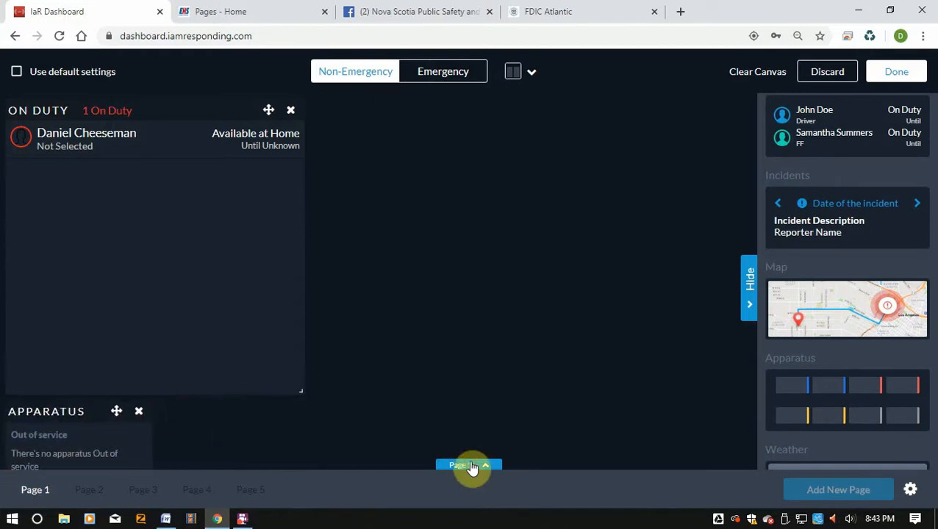
left_click(471, 466)
left_click_drag(151, 491, 319, 478)
Step: Step through the non-emergency pages to check which ones hold the On Duty and Apparatus tiles
left_click(445, 505)
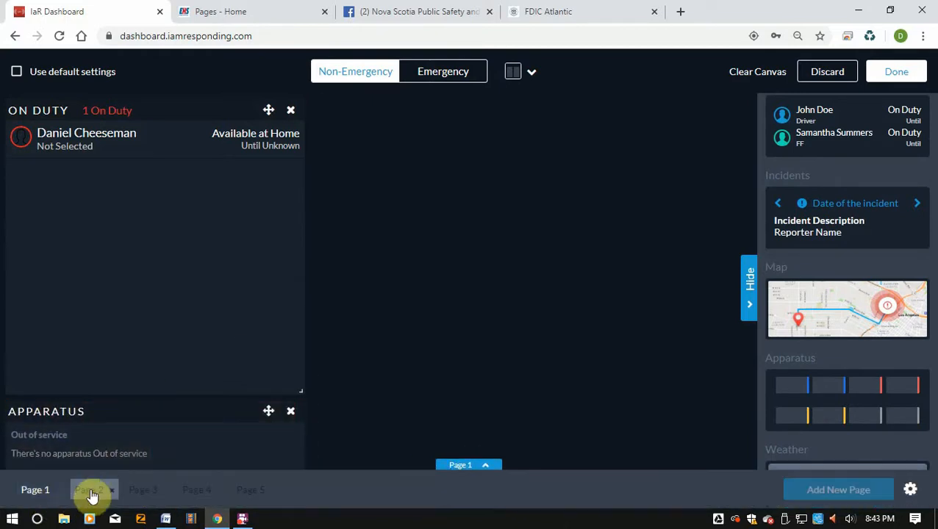
left_click(92, 492)
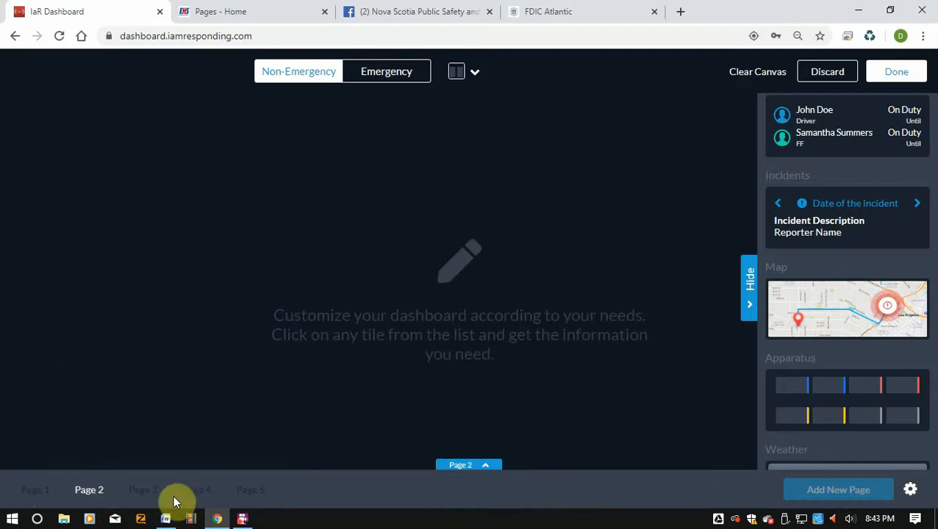
left_click(143, 491)
left_click(208, 499)
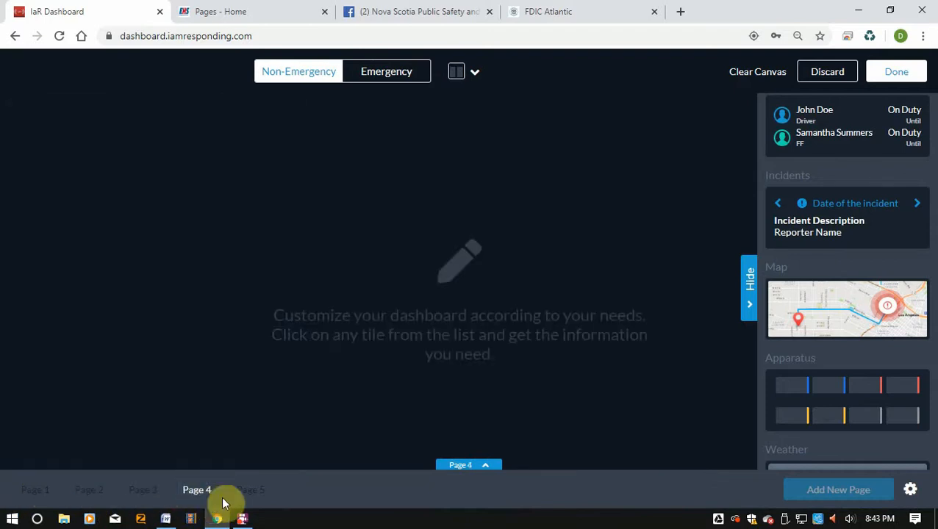
left_click(243, 492)
left_click(35, 492)
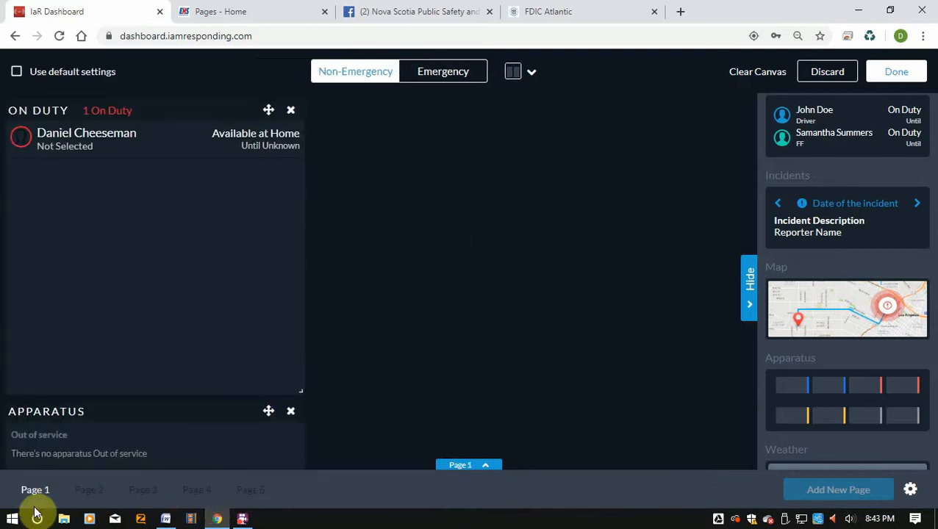
left_click(87, 494)
left_click(143, 494)
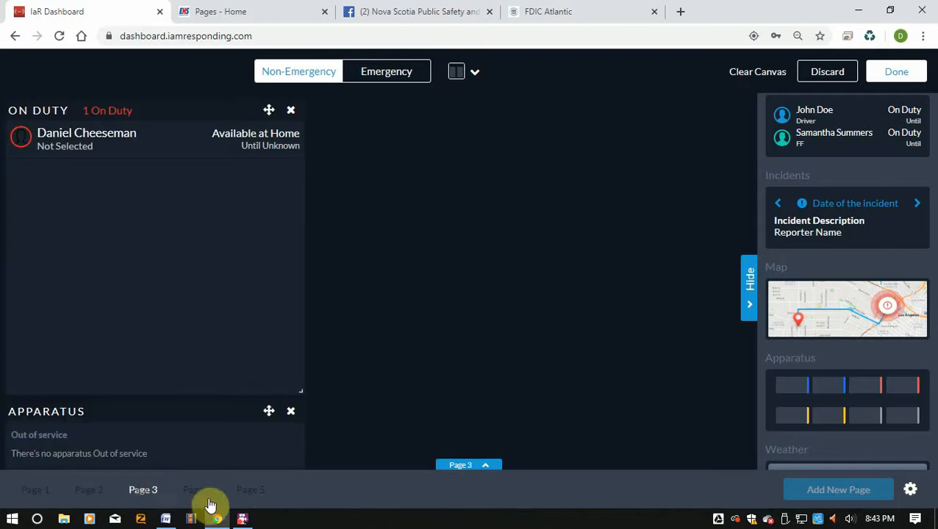
left_click(209, 500)
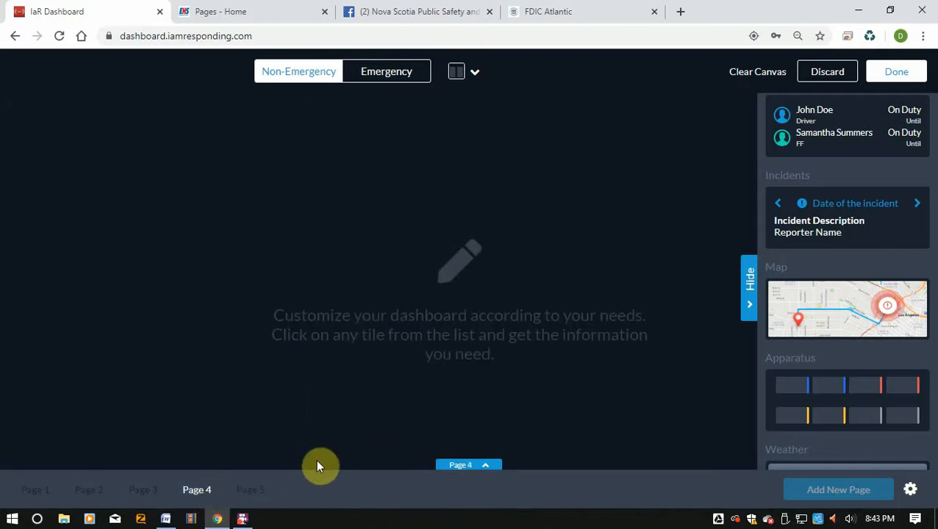
Step: Add the Weather tile to Page 1, position it along the canvas's right edge and stretch it to full height
left_click(35, 490)
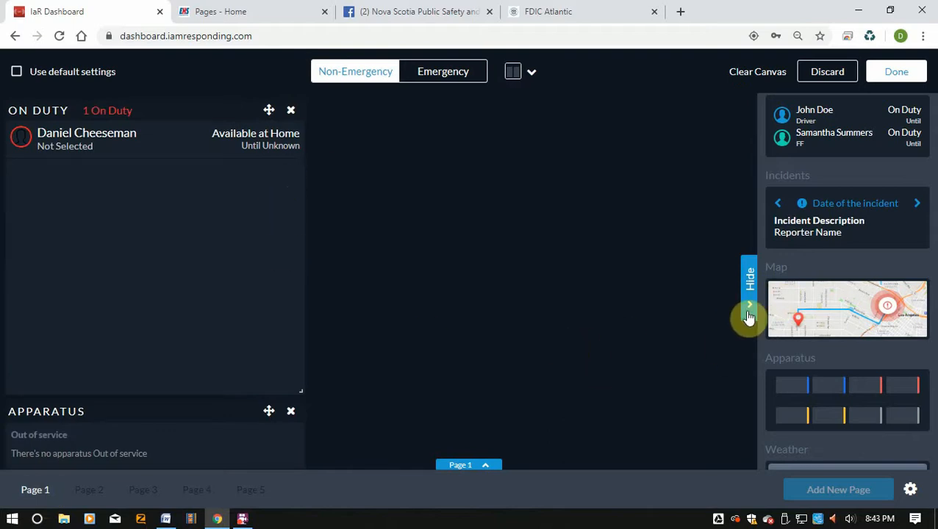
scroll(838, 385, "down", 2)
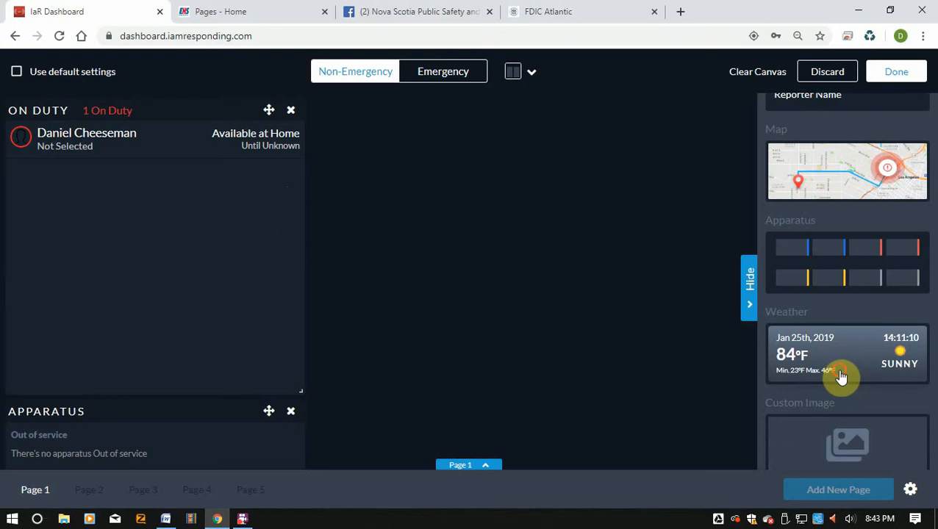
left_click(840, 379)
left_click(748, 293)
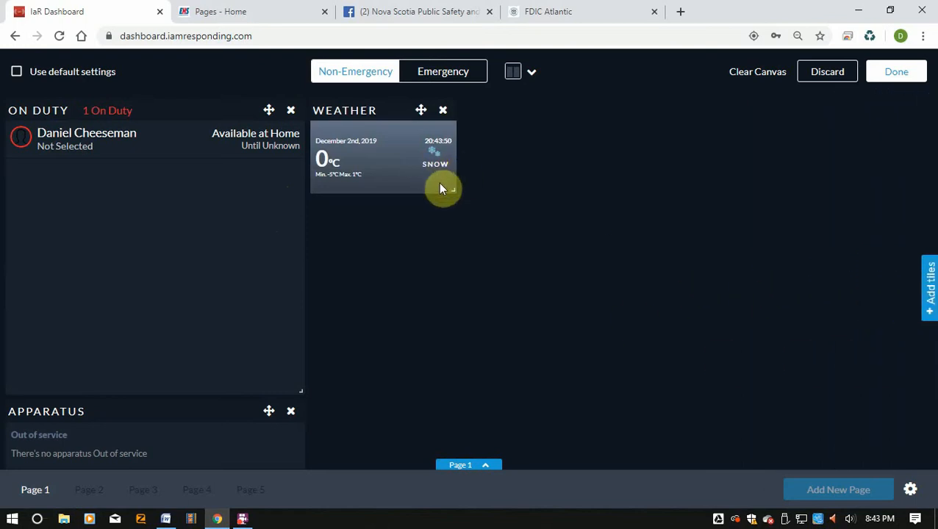
left_click_drag(364, 109, 923, 451)
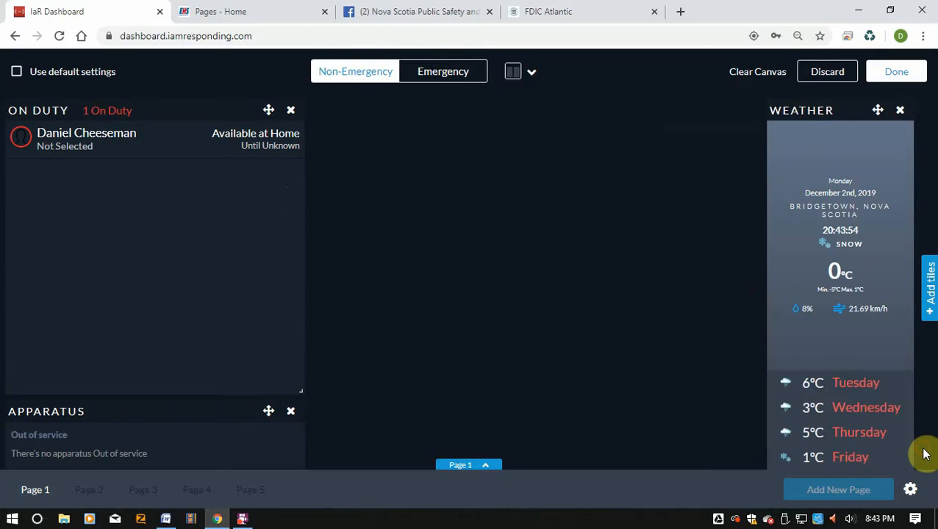
left_click(482, 465)
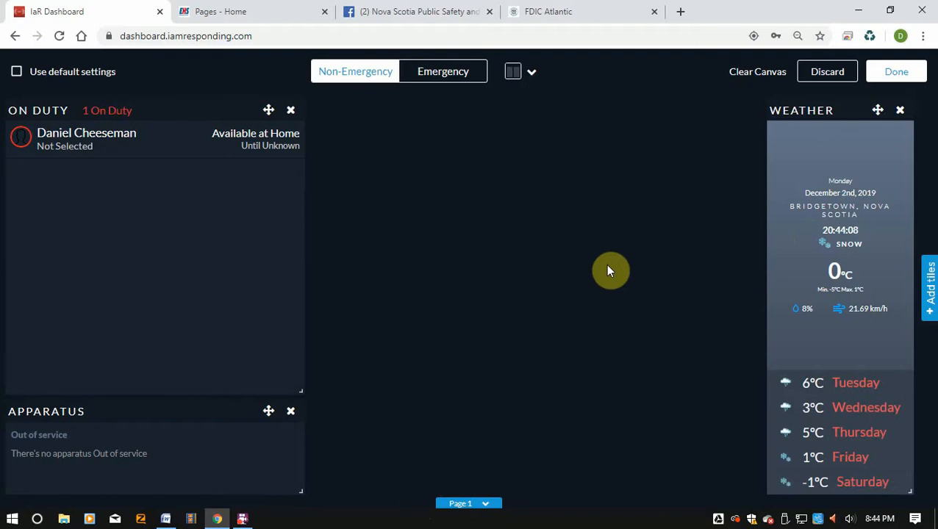
Step: Reopen the tile list and add the Custom Image tile to Page 1
left_click(929, 286)
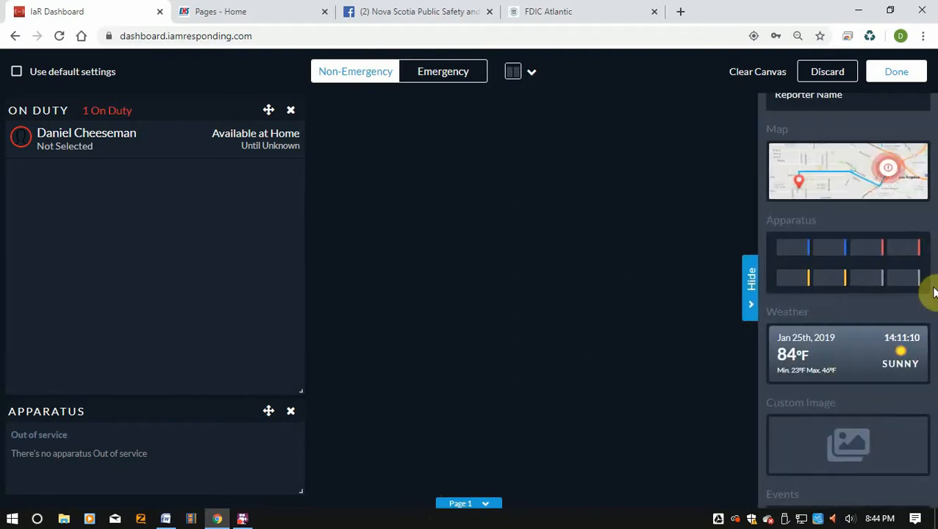
scroll(881, 421, "down", 1)
left_click(847, 377)
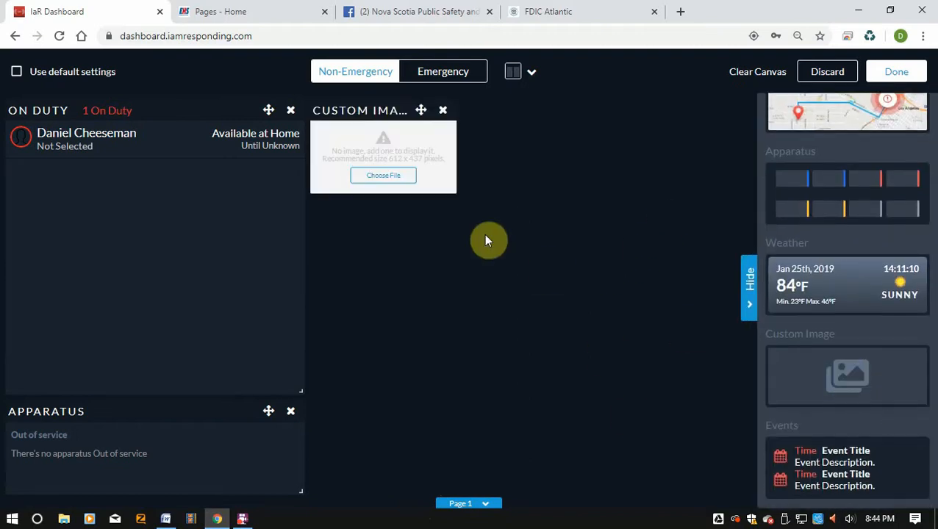
Step: Start choosing a file for the Custom Image tile and look through the CVFSA and Downloads folders for a suitable photo
left_click(379, 180)
left_click(386, 279)
left_click(388, 285)
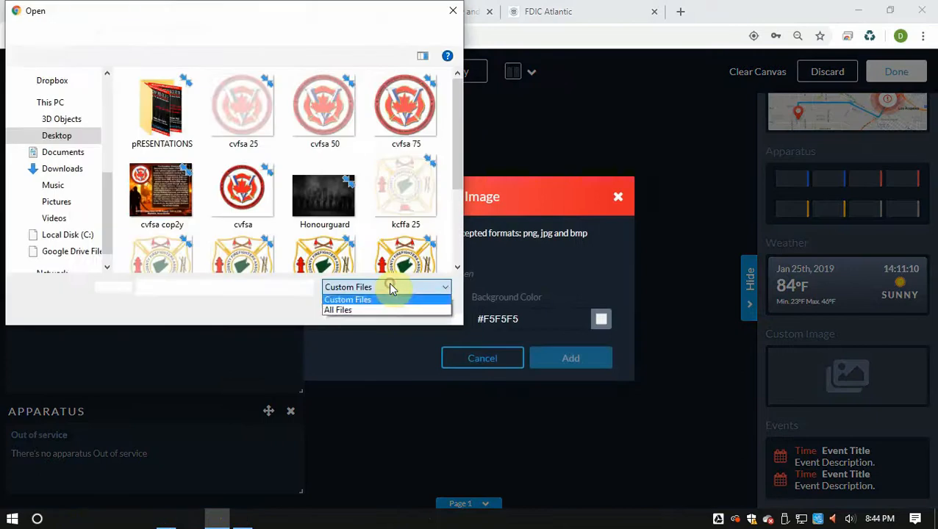
left_click(390, 287)
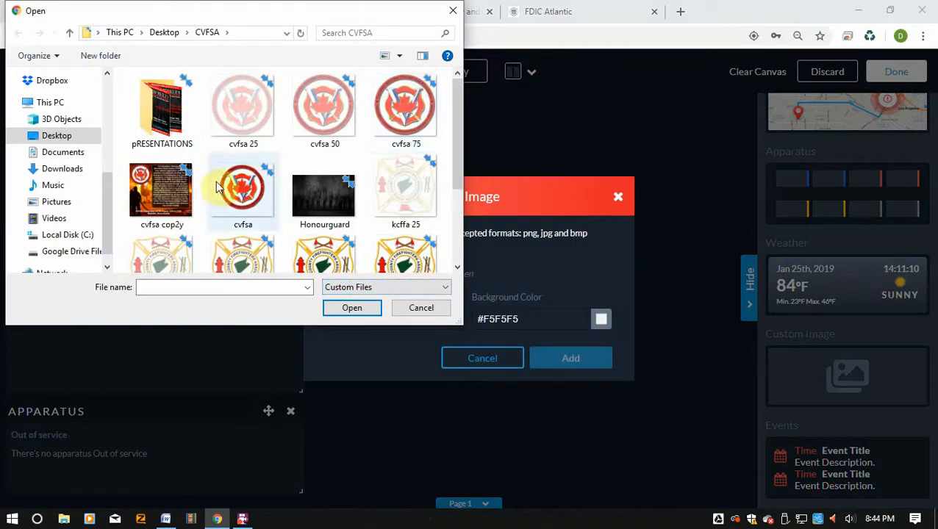
scroll(309, 174, "down", 2)
scroll(309, 174, "up", 2)
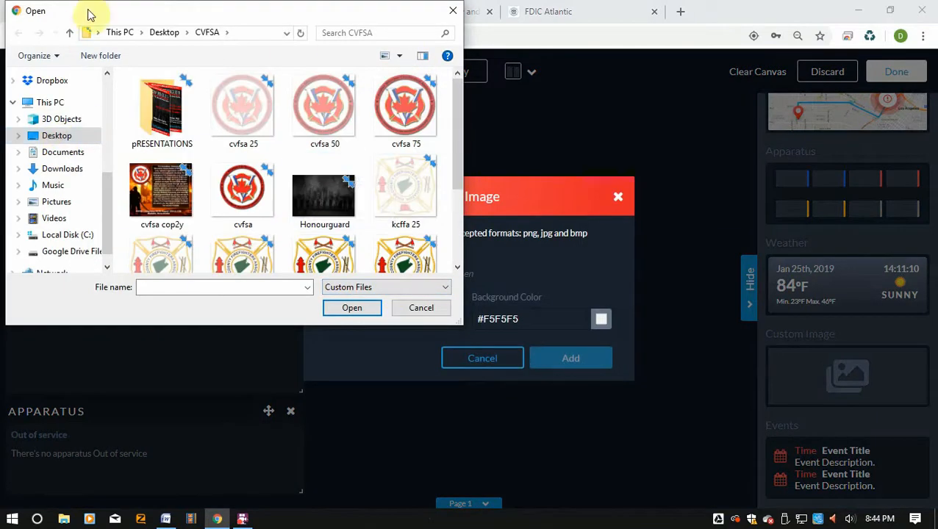
left_click(58, 156)
left_click(61, 169)
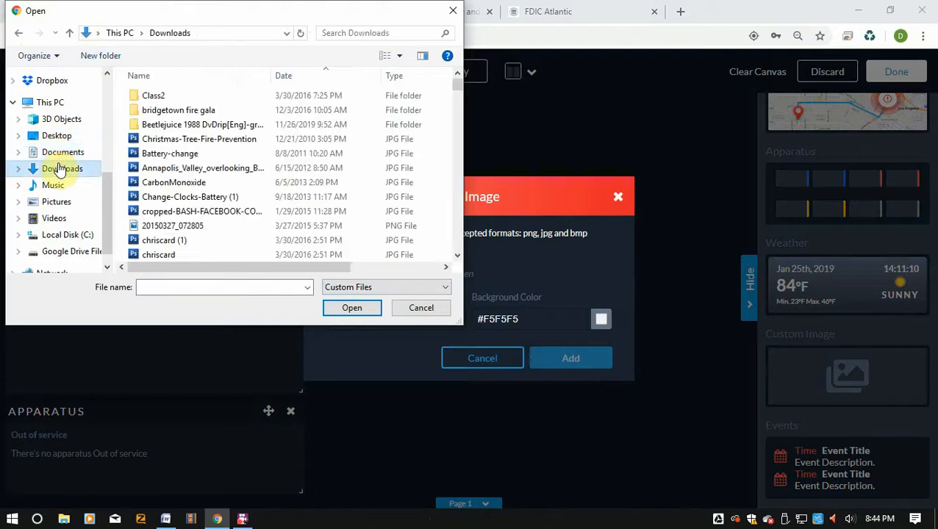
scroll(361, 197, "down", 5)
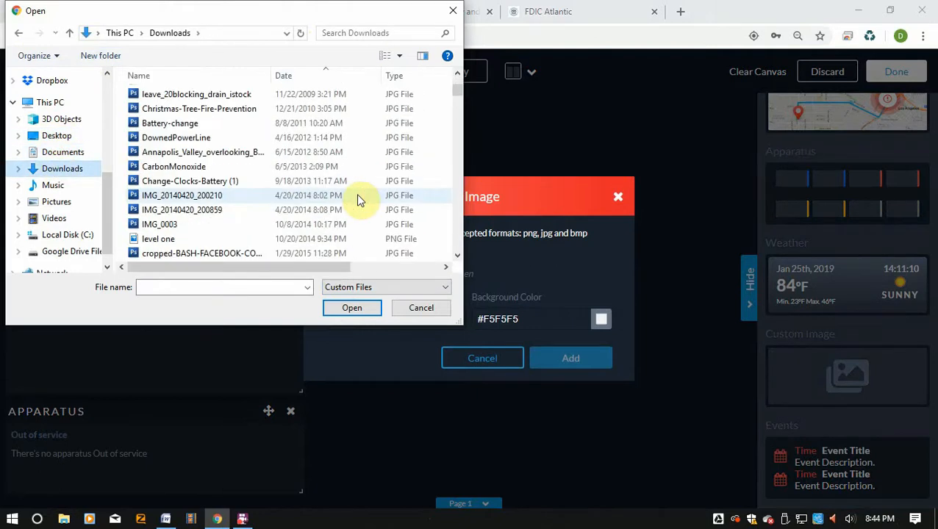
scroll(360, 198, "down", 3)
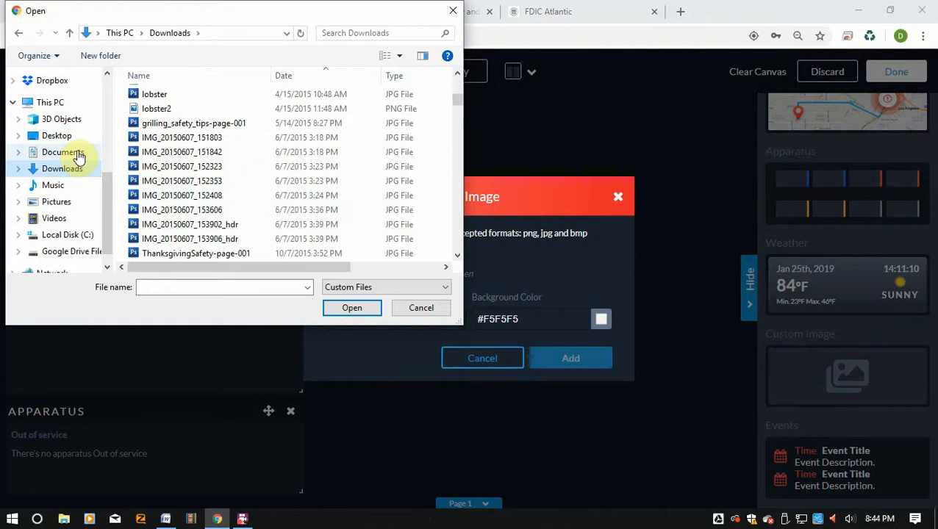
Step: Add the Desktop photo of firefighters starting with 76695133 using Fit Image On Tile, and enlarge the tile across the gap beside On Duty
left_click(57, 137)
scroll(245, 192, "down", 3)
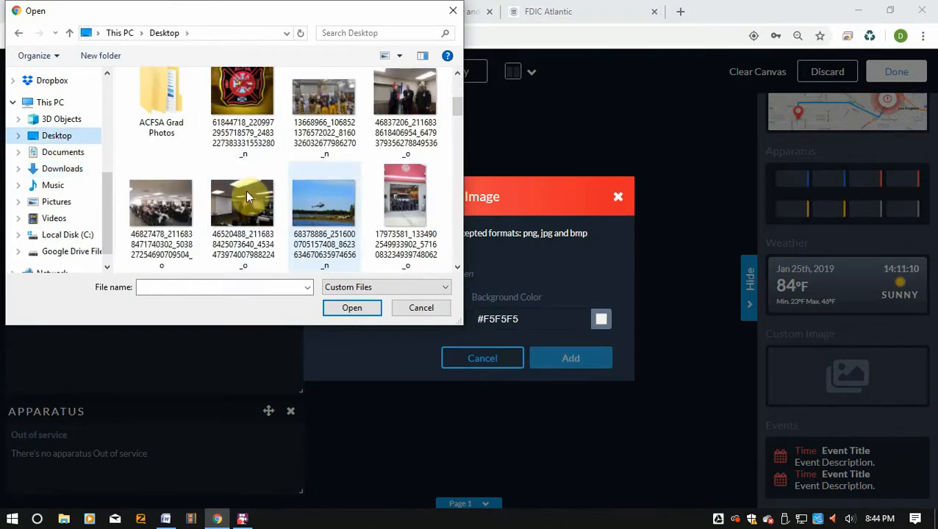
scroll(247, 208, "down", 3)
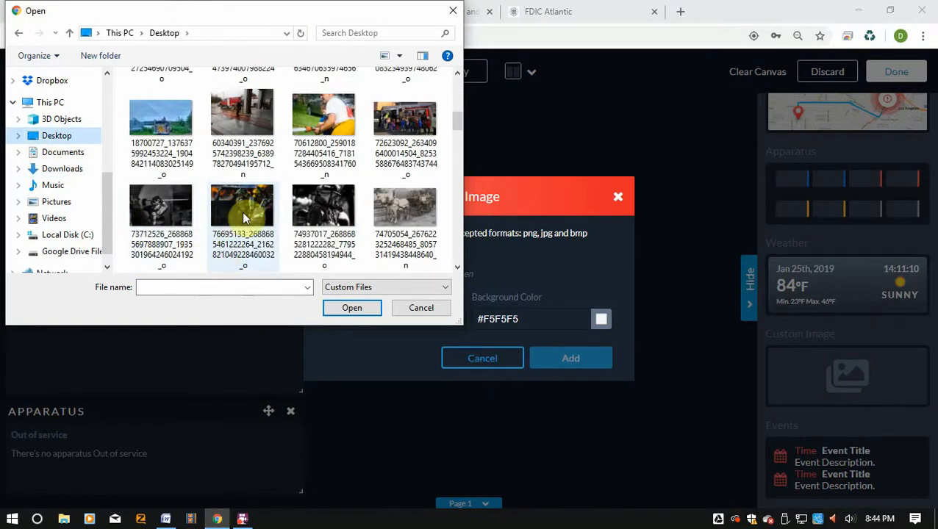
left_click(250, 204)
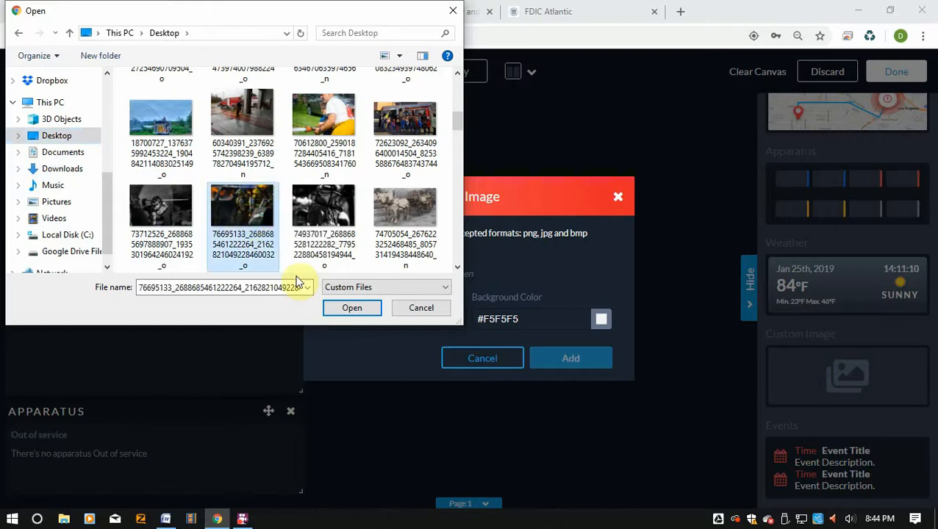
left_click(335, 306)
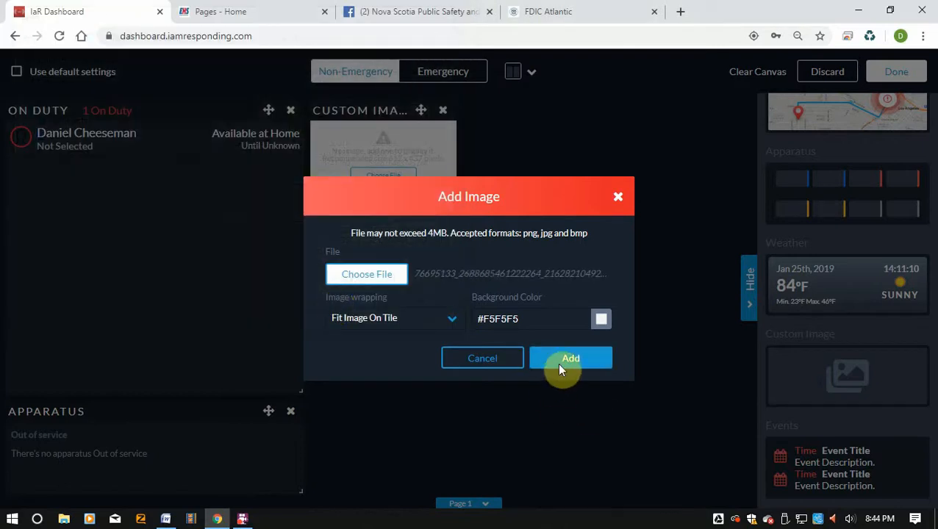
left_click(561, 367)
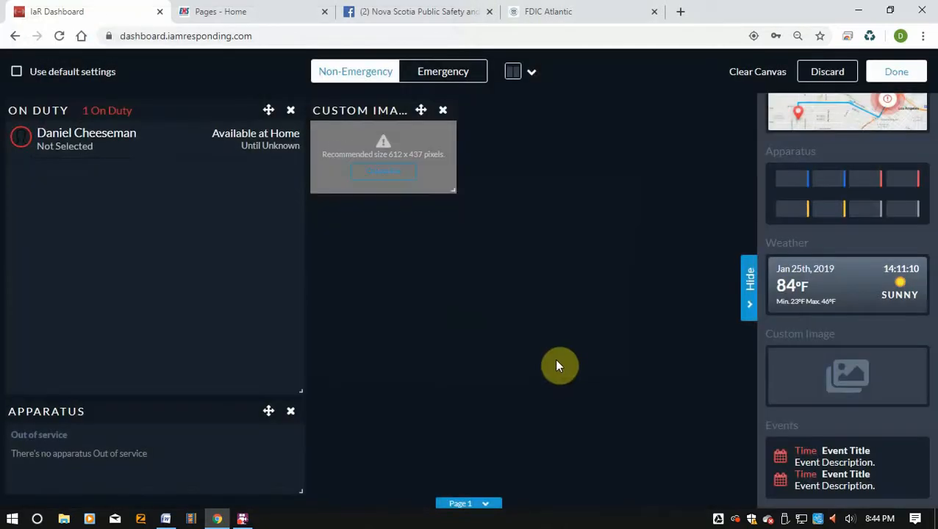
left_click_drag(455, 189, 692, 294)
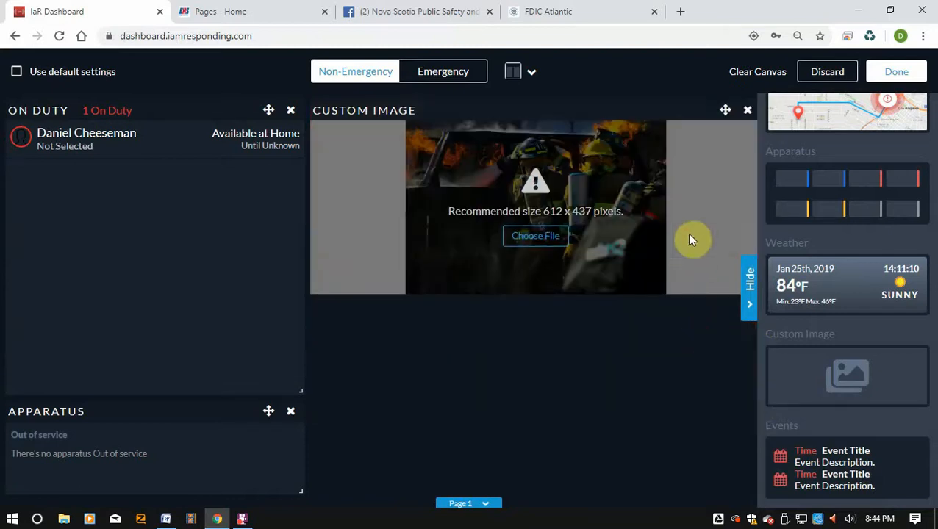
Step: Review the Custom Image tile's wrapping and background settings, and reapply the same image with those settings
left_click(548, 239)
left_click(423, 309)
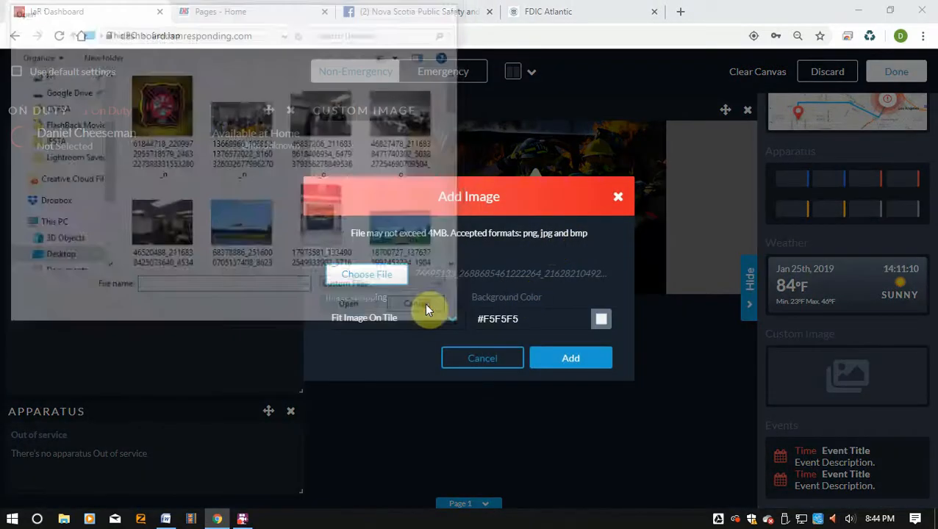
left_click_drag(479, 194, 486, 297)
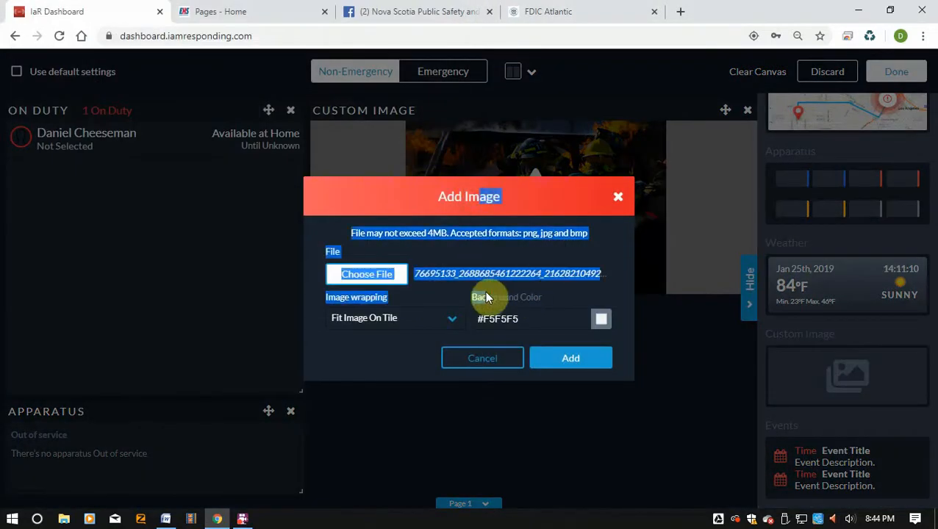
left_click(404, 350)
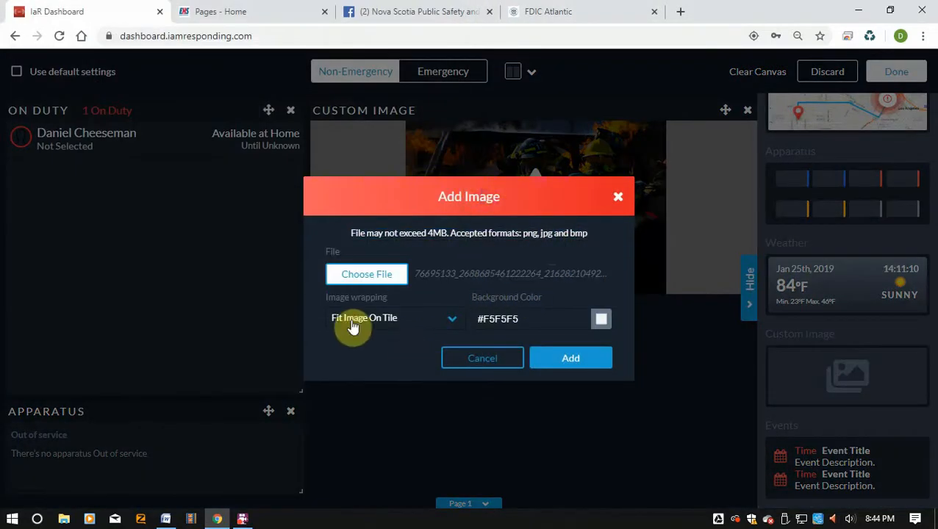
left_click(557, 359)
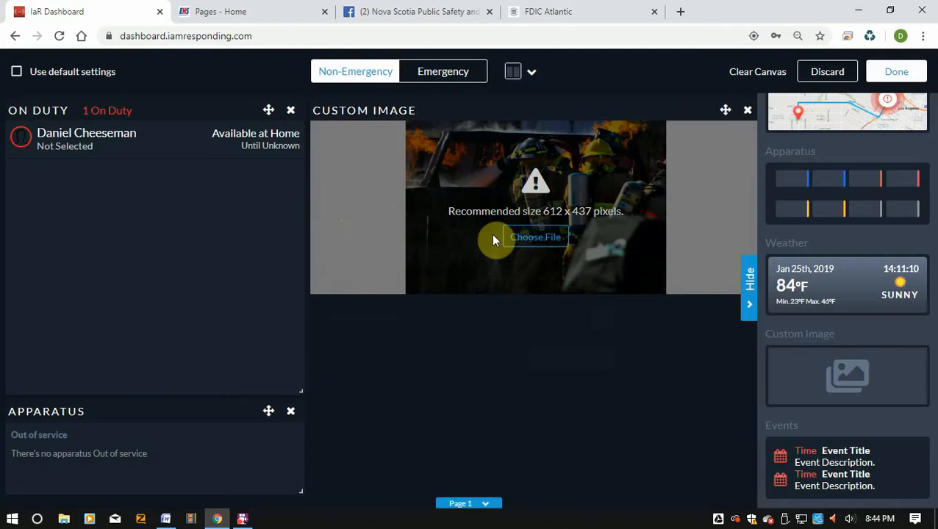
Step: Change the Custom Image tile's background color to dark grey #353535 and apply it, keeping the same photo
left_click(523, 237)
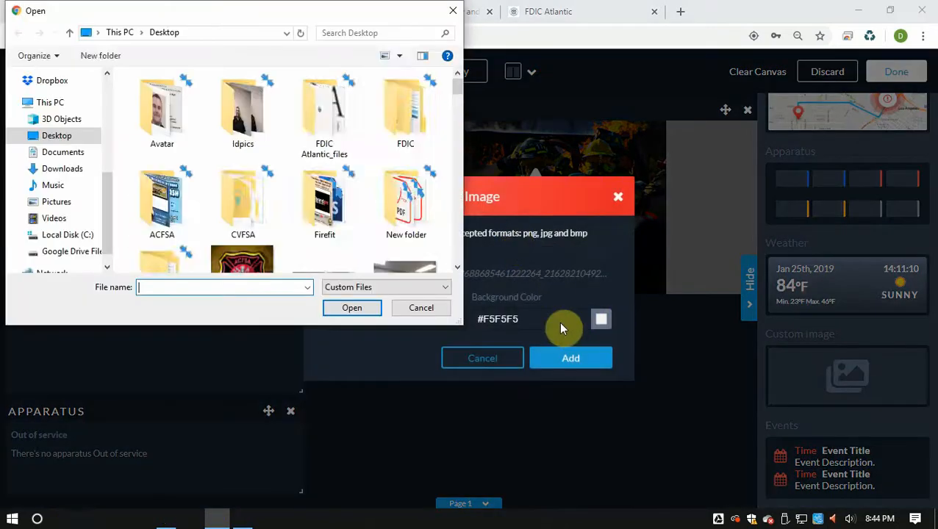
left_click(440, 309)
left_click(599, 322)
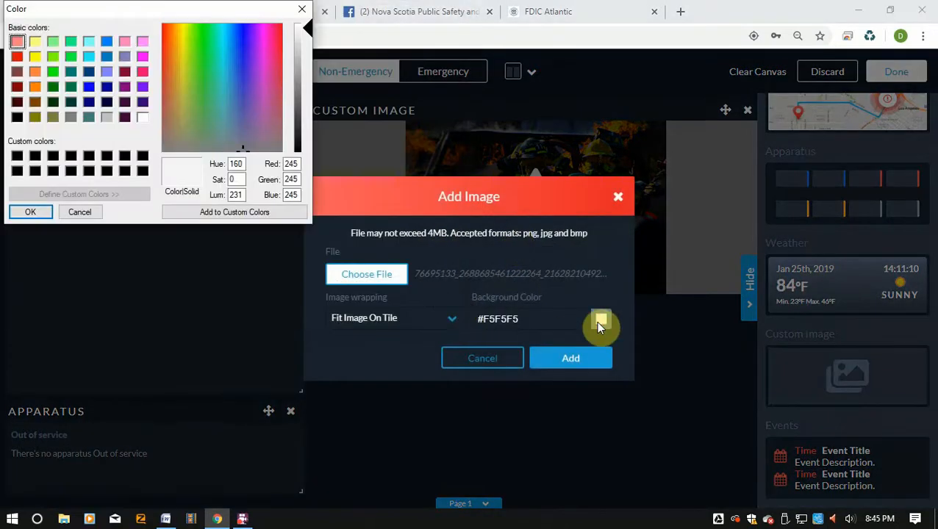
left_click(88, 159)
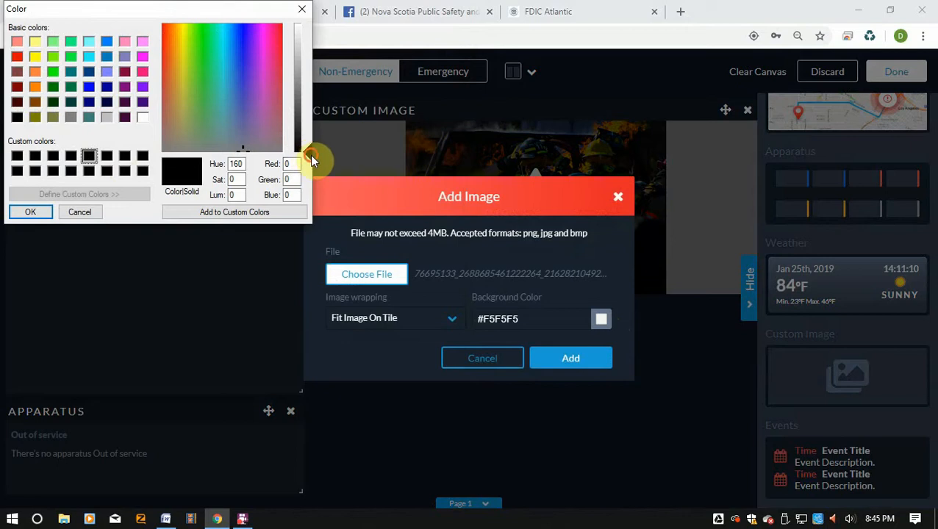
left_click_drag(310, 159, 307, 125)
left_click(31, 212)
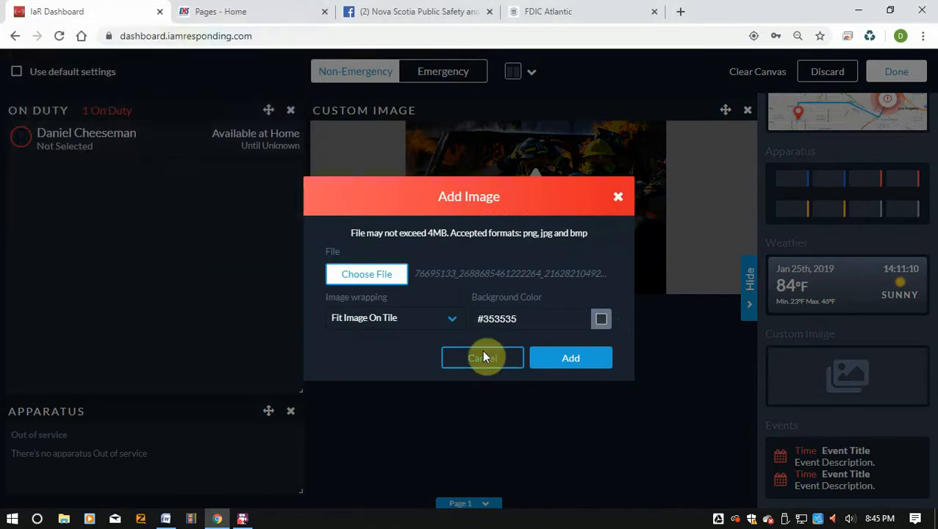
left_click(542, 360)
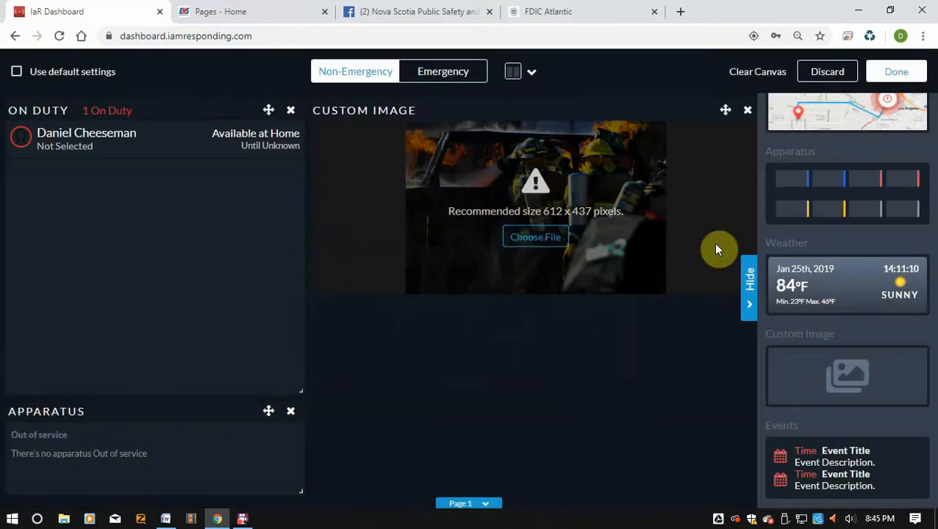
Step: Set the image wrapping to Fill Image On Tile and stretch the Custom Image tile down to the On Duty tile's lower edge
left_click(537, 239)
left_click(375, 277)
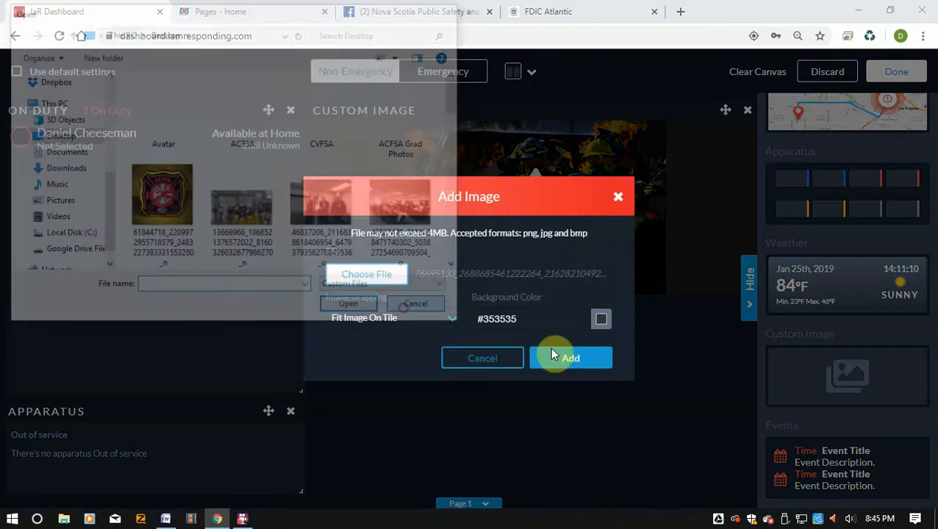
left_click(412, 317)
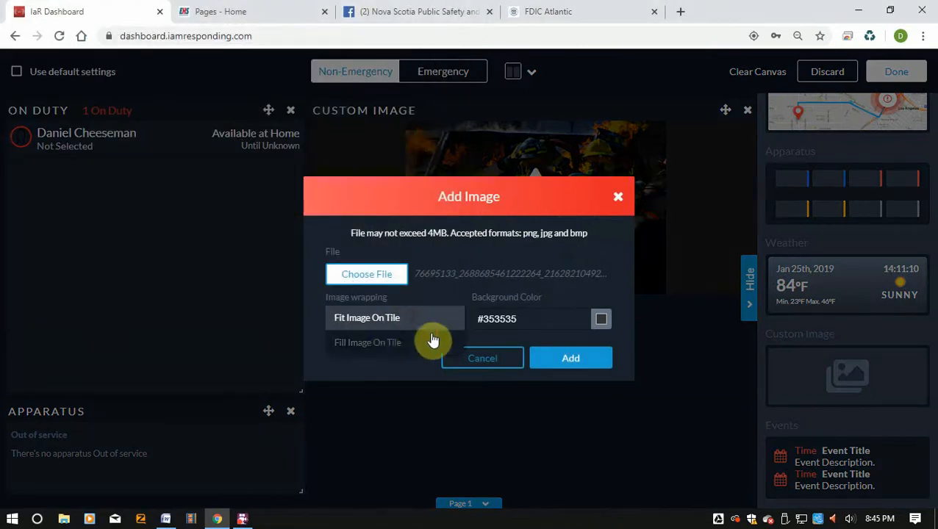
left_click(384, 344)
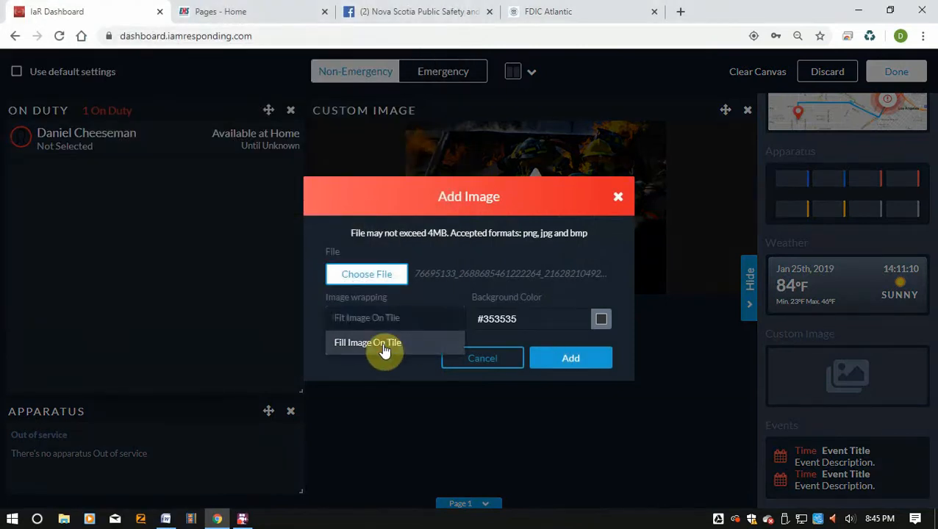
left_click(568, 360)
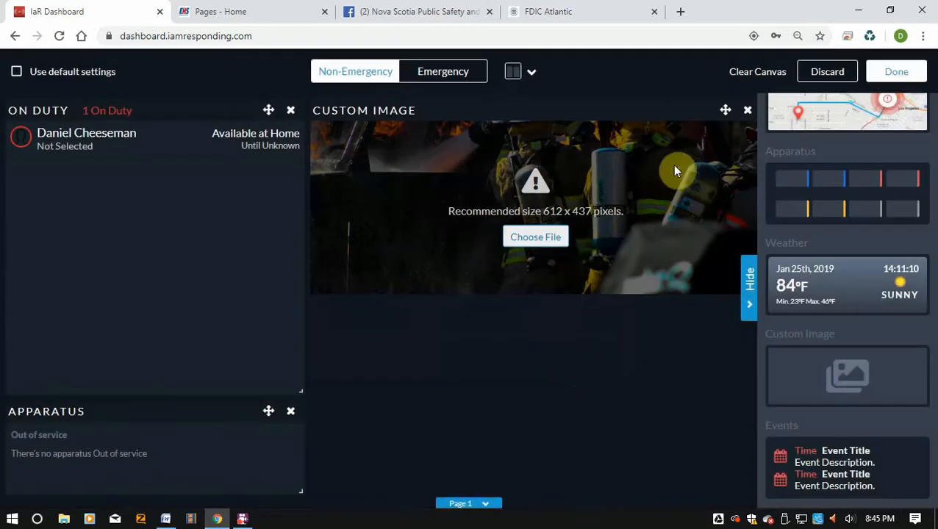
left_click(755, 282)
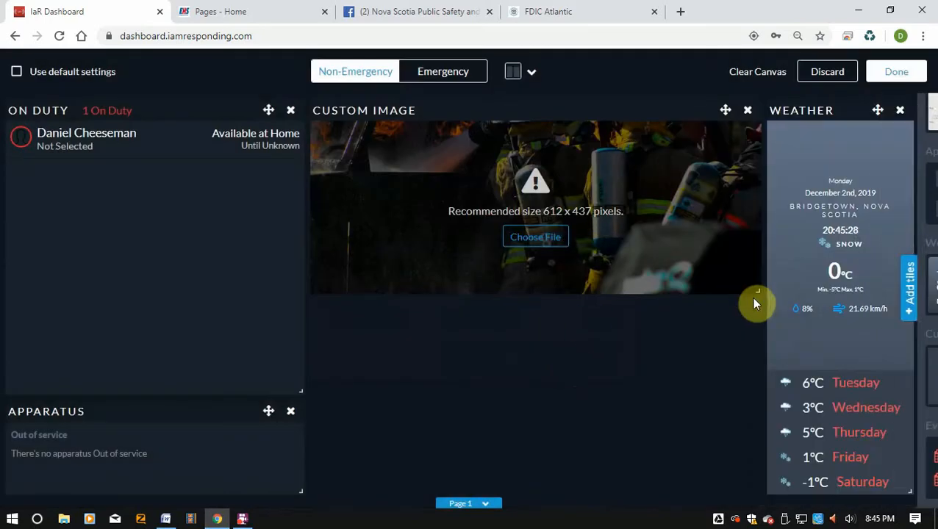
left_click_drag(757, 294, 753, 397)
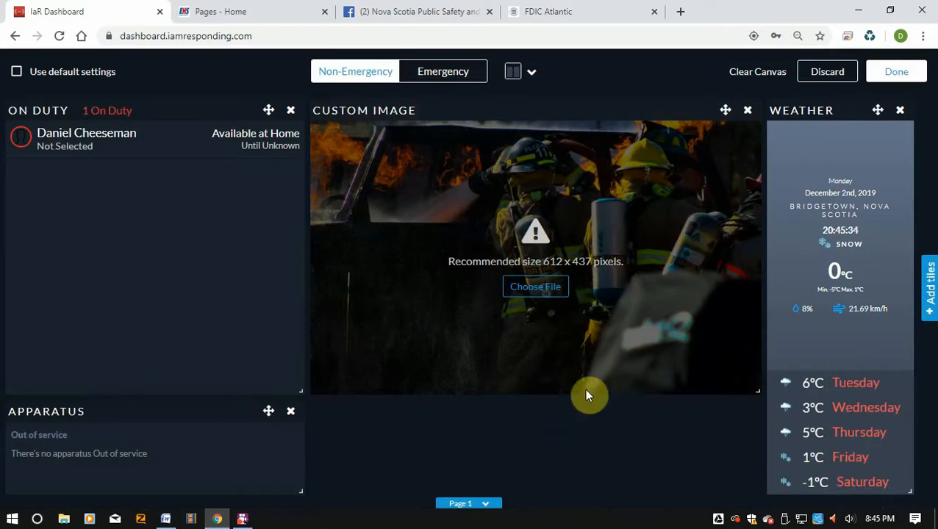
Step: Add the Messages tile to Page 1 beneath the Custom Image tile and widen it to match that tile
left_click(930, 274)
scroll(875, 272, "up", 3)
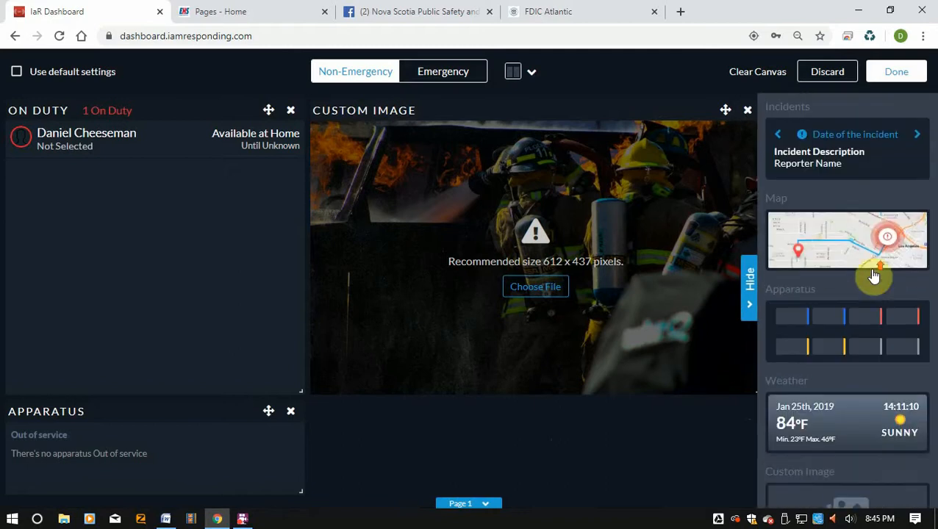
scroll(761, 260, "up", 2)
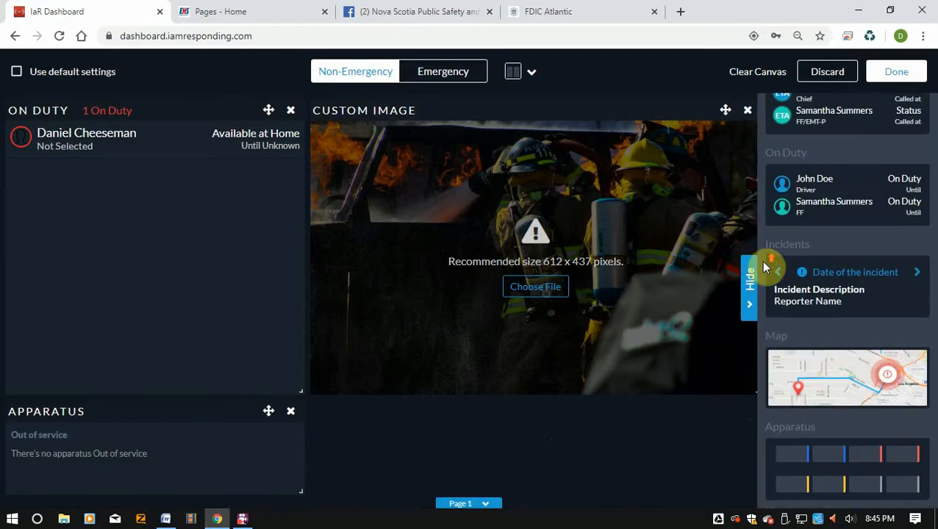
scroll(845, 206, "up", 2)
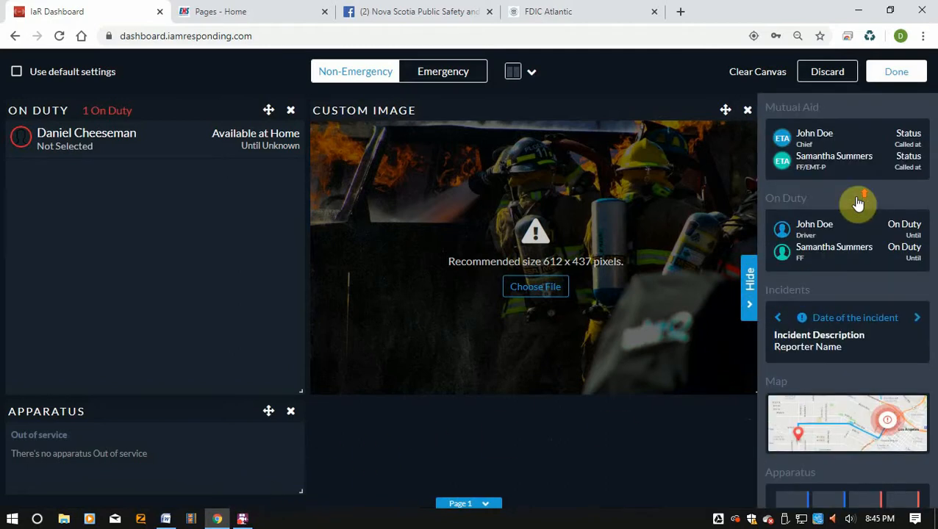
scroll(839, 228, "down", 7)
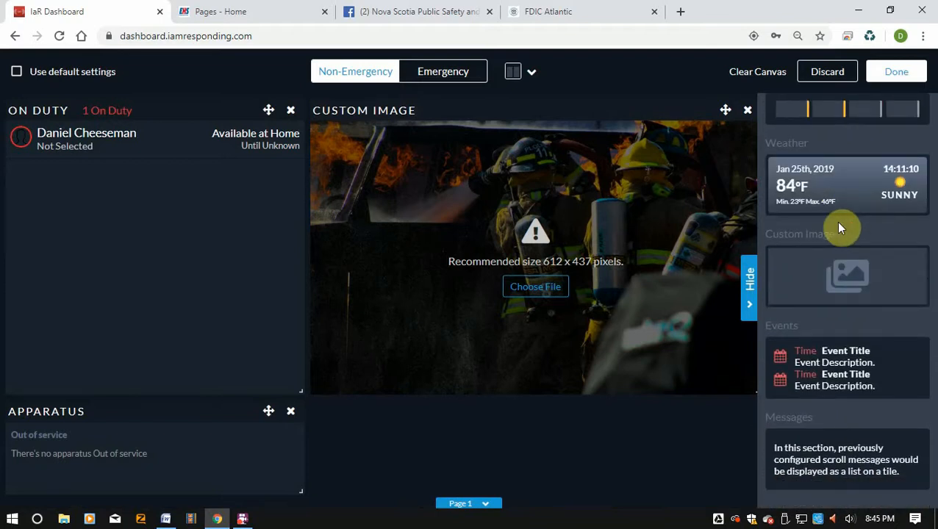
left_click(837, 479)
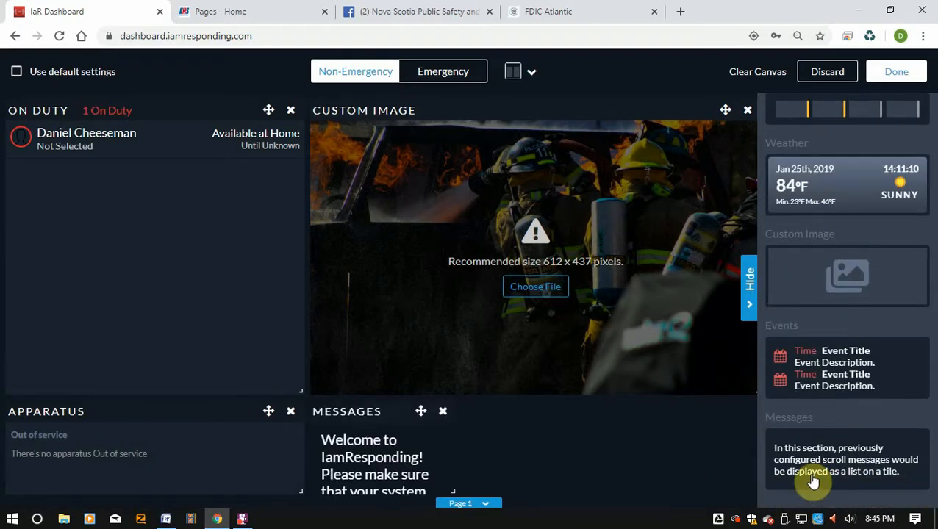
left_click(750, 276)
left_click_drag(456, 492, 764, 461)
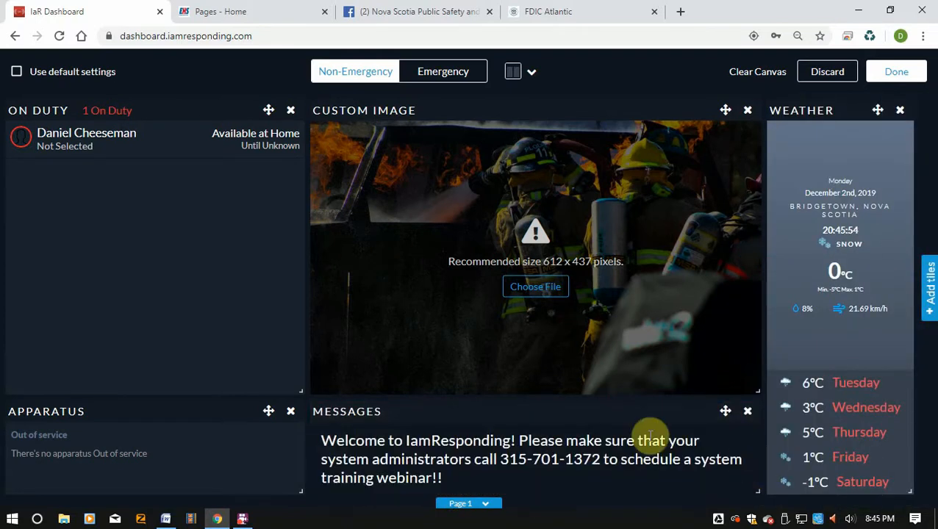
left_click_drag(553, 482, 529, 474)
left_click_drag(440, 476, 423, 463)
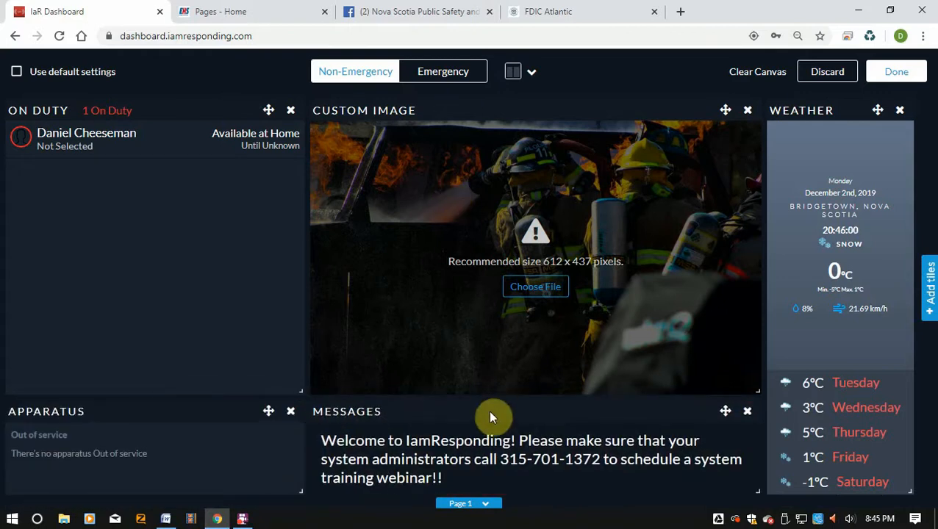
Step: Switch the dashboard editor to Page 2 and show the list of available tiles
left_click(479, 504)
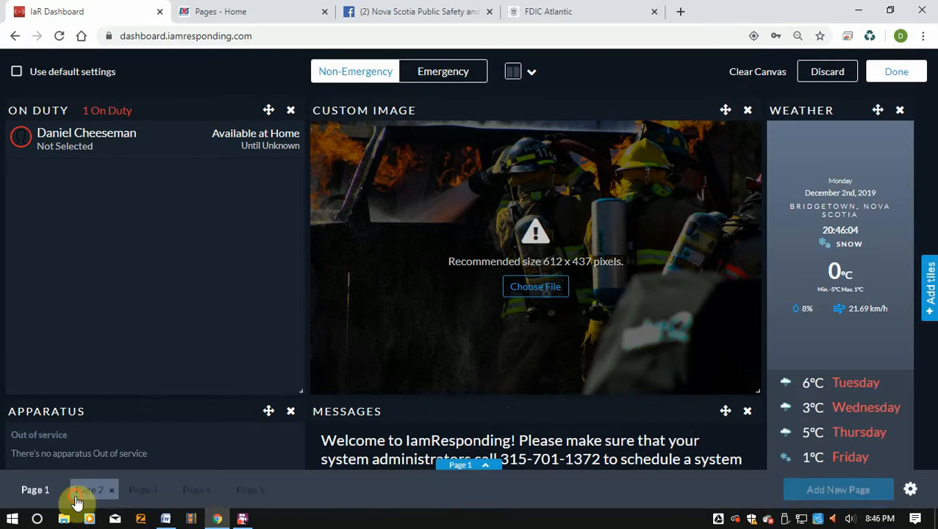
left_click(80, 494)
left_click(929, 287)
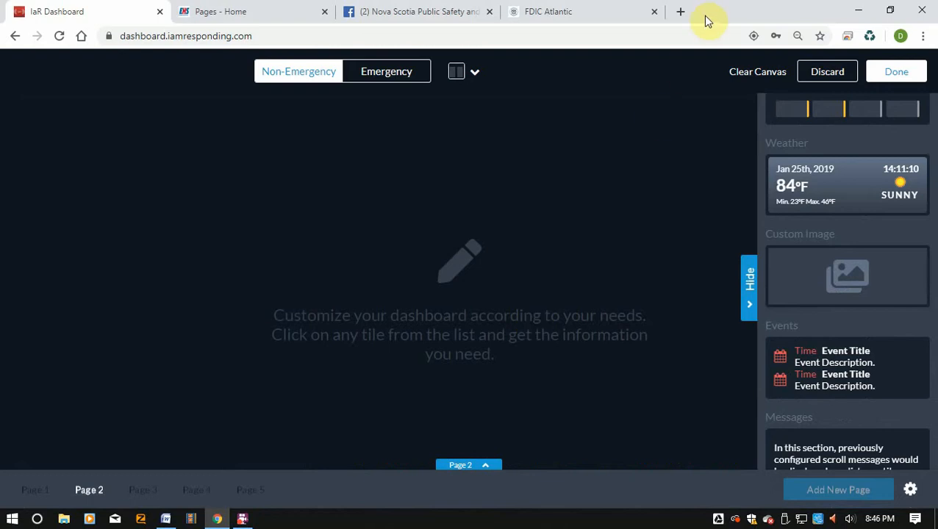
Step: Search Google for "seasons greetings" in a new browser tab
left_click(682, 10)
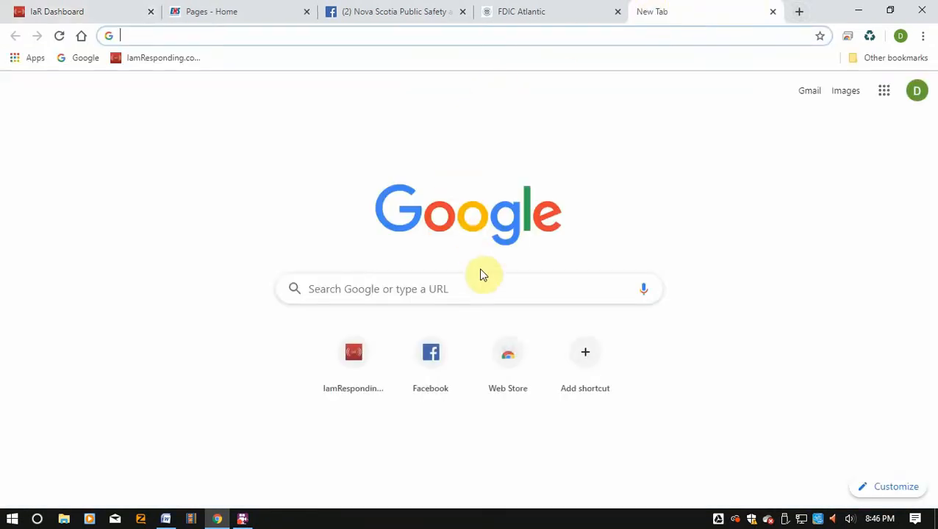
type("seas")
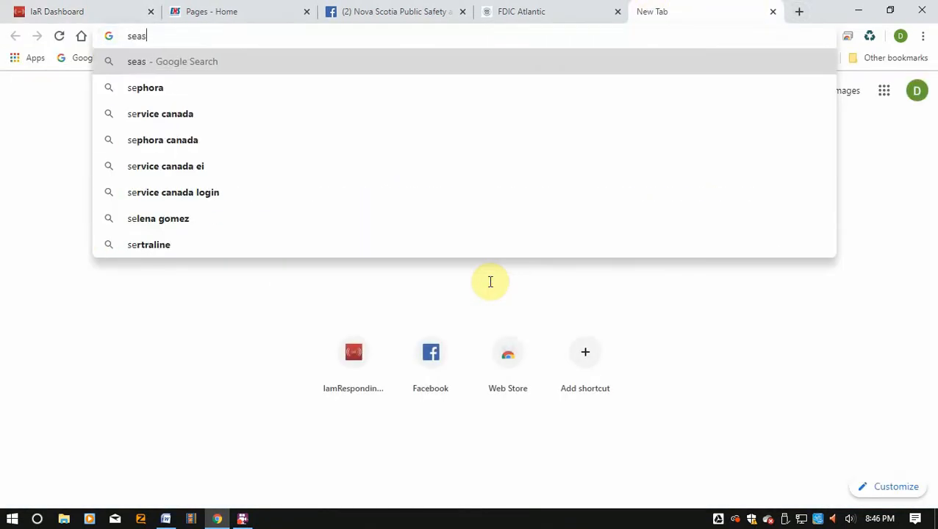
type("ongs grea")
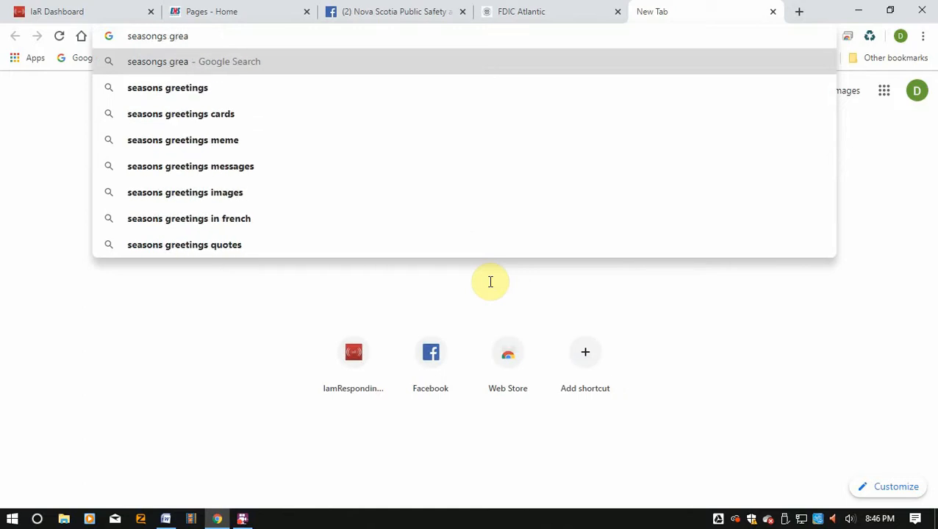
key("Down")
key("Return")
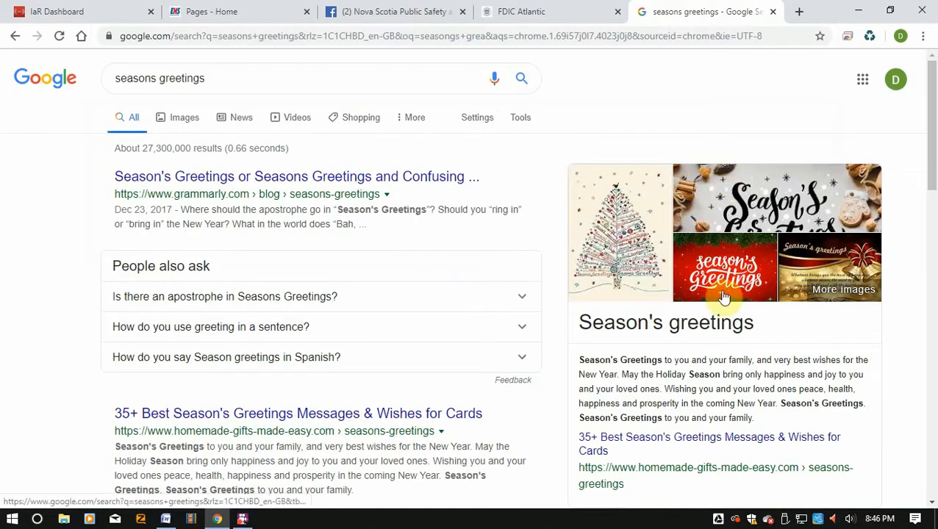
Step: Save the red Season's Greetings image with pine branches from the image results to the Desktop as a JPEG named season_greetings
left_click(724, 297)
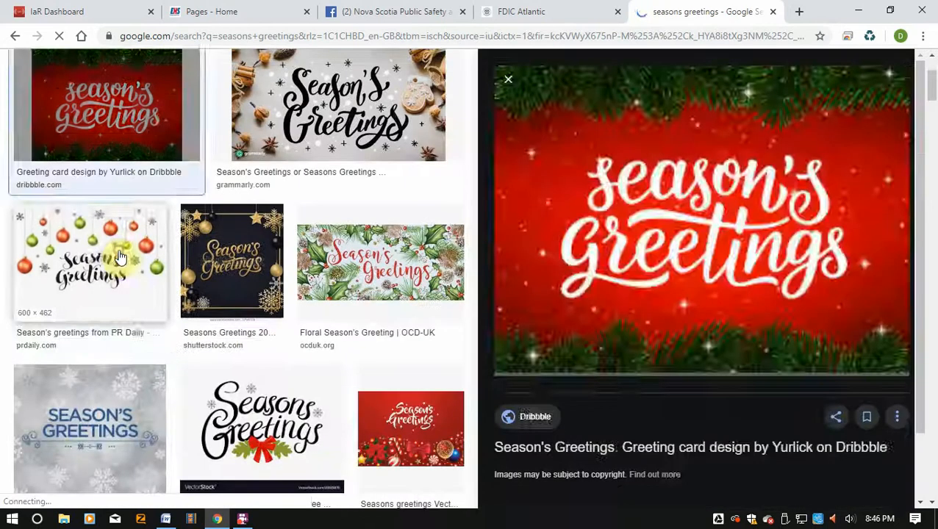
left_click(119, 260)
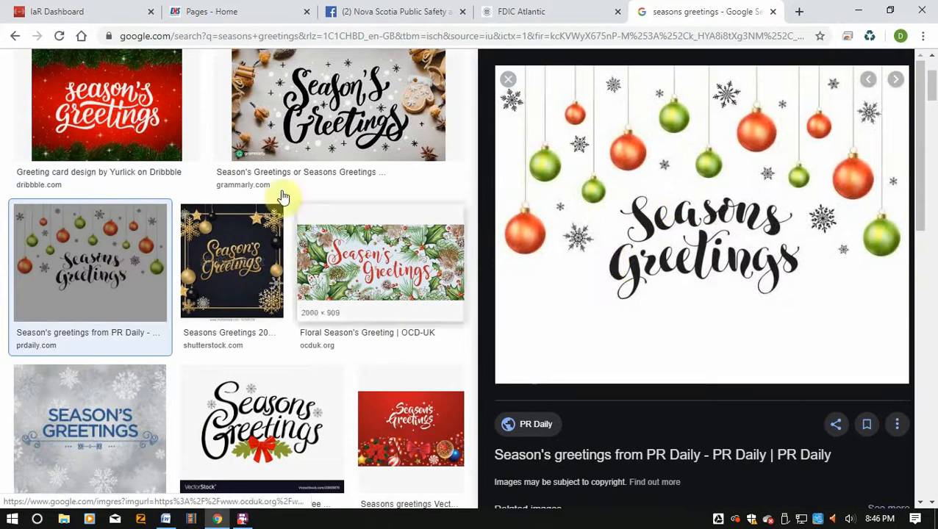
left_click(120, 126)
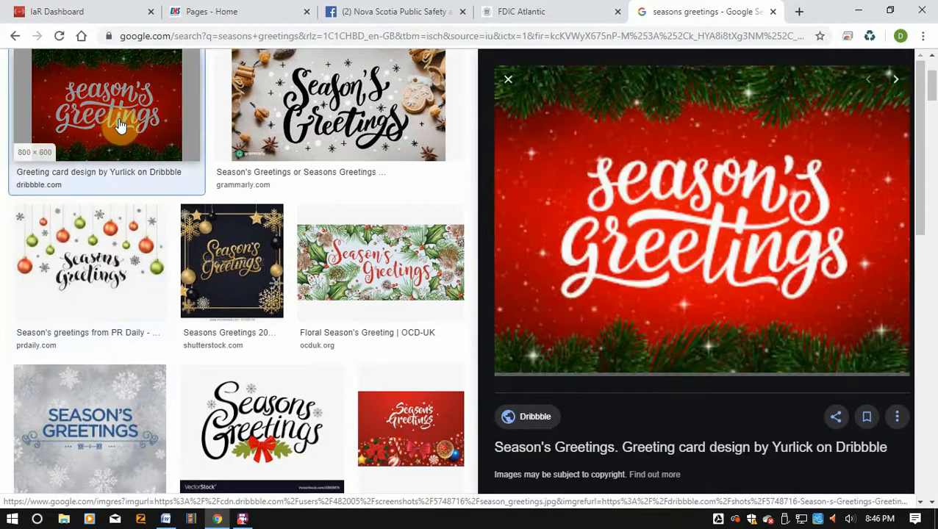
right_click(736, 234)
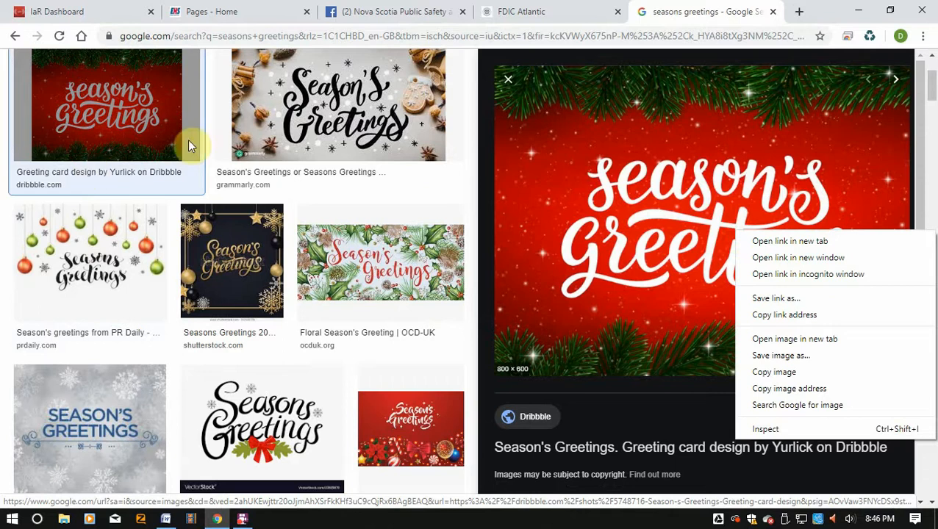
left_click(814, 365)
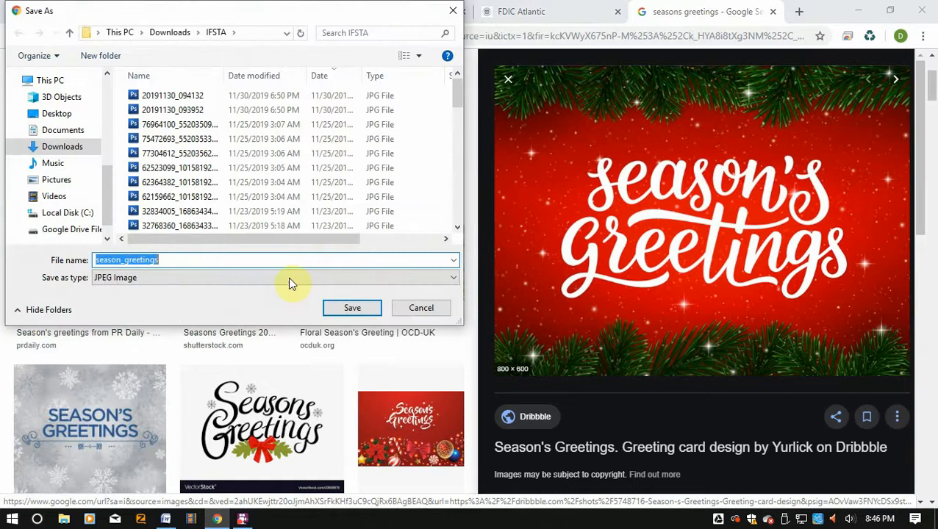
left_click(34, 115)
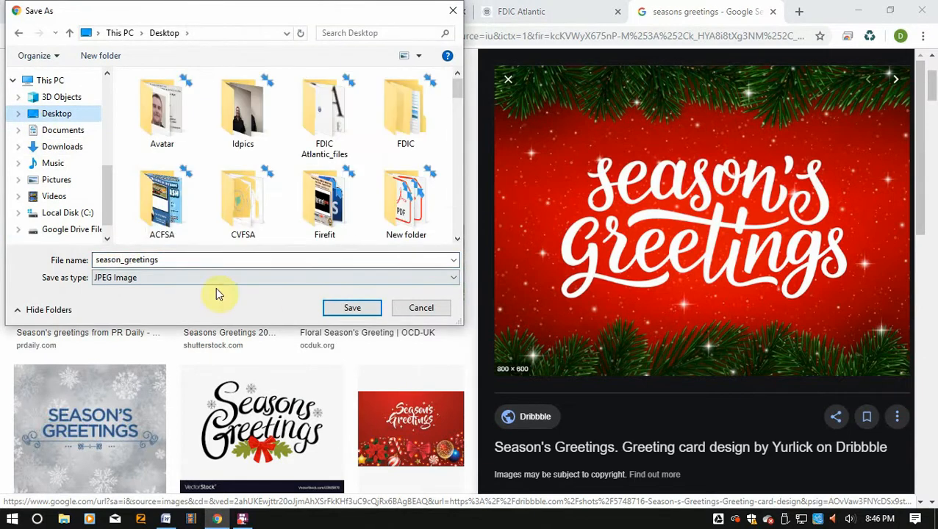
left_click(351, 307)
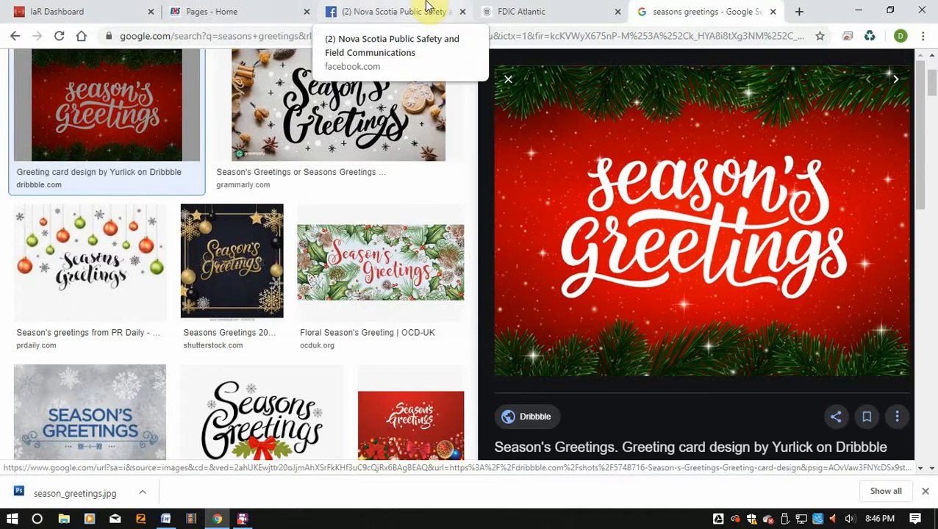
Step: Return to the IaR Dashboard and add a Custom Image tile to Page 2
left_click(72, 16)
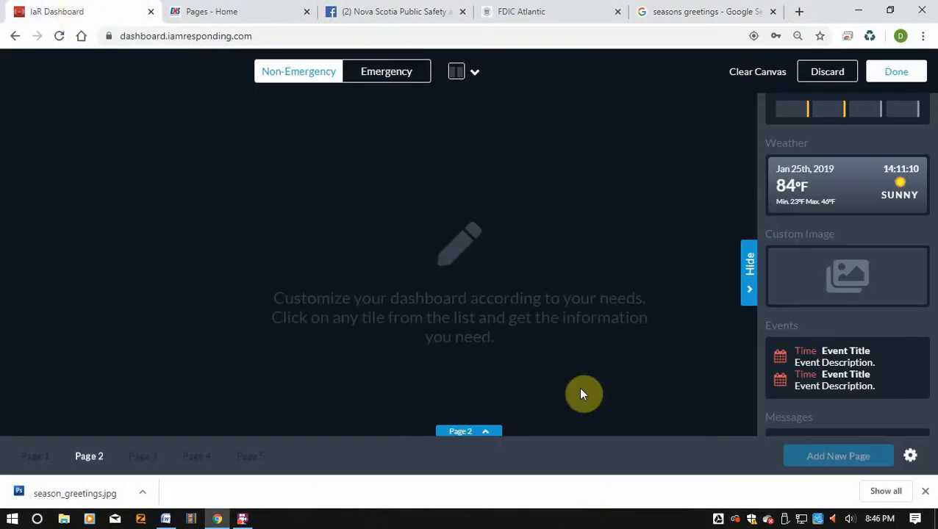
left_click(747, 293)
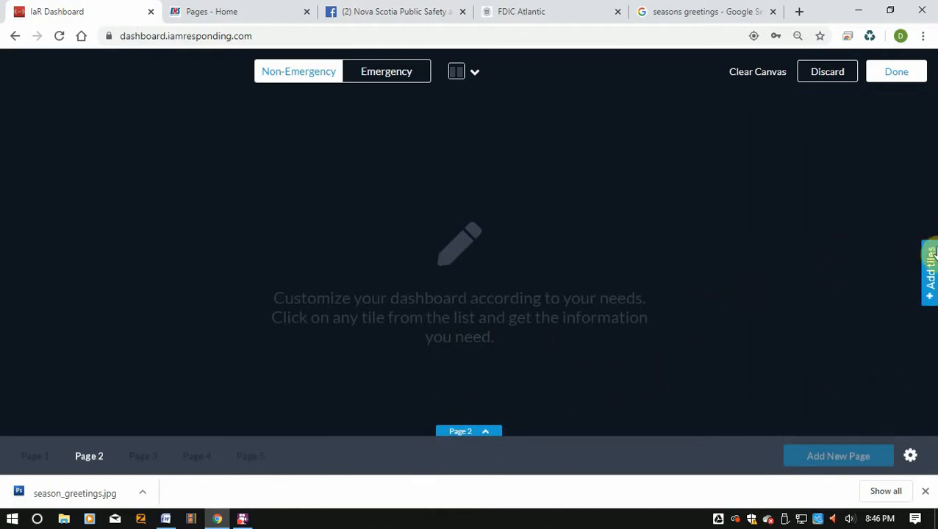
left_click(931, 257)
left_click(885, 285)
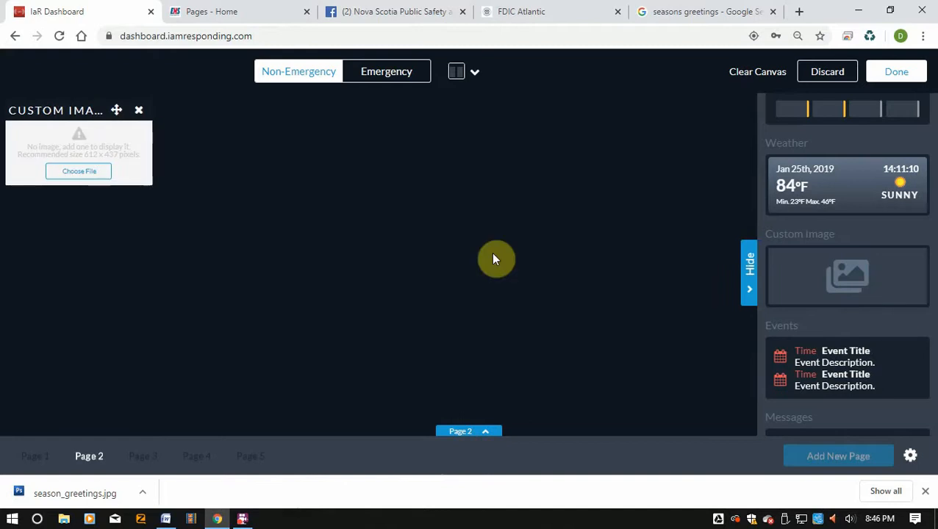
Step: Add season_greetings.jpg from the Desktop to Page 2's Custom Image tile with wrapping set to Fill Image On Tile
left_click(79, 169)
left_click(356, 255)
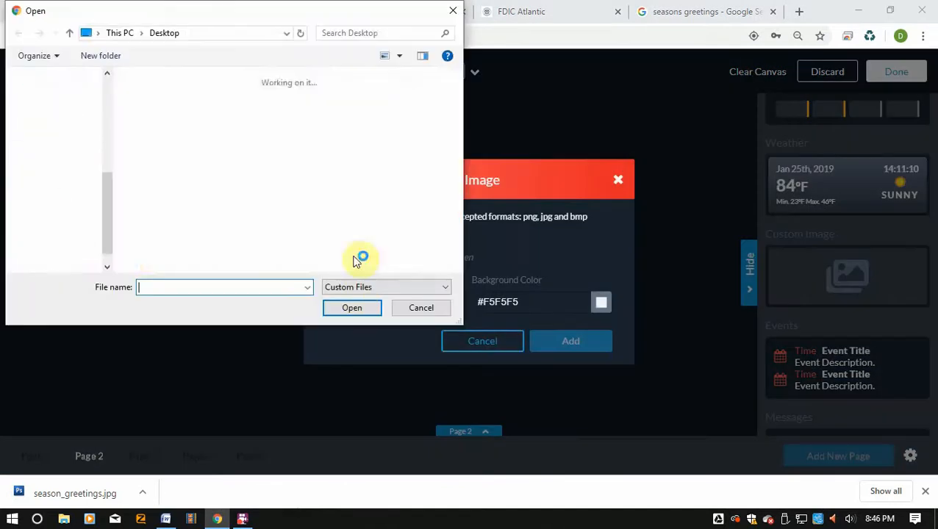
scroll(304, 219, "up", 3)
scroll(304, 217, "down", 1)
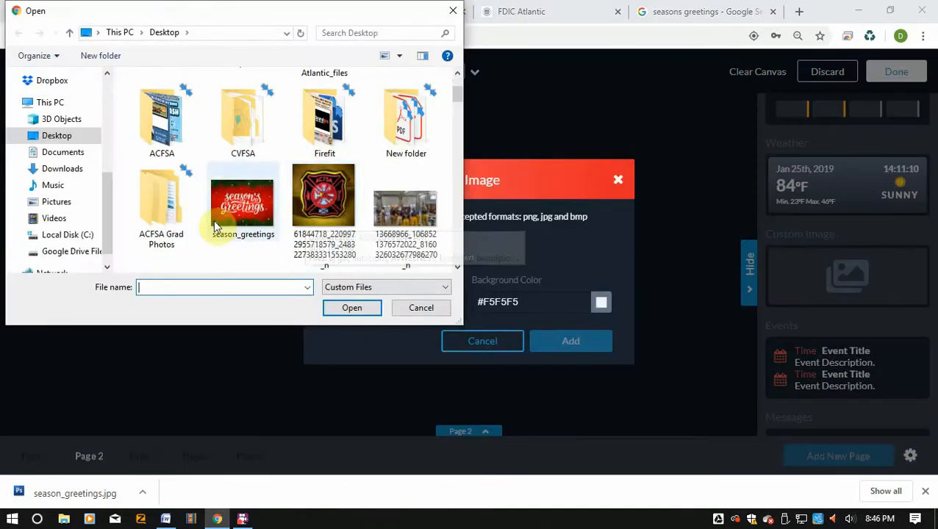
double_click(242, 209)
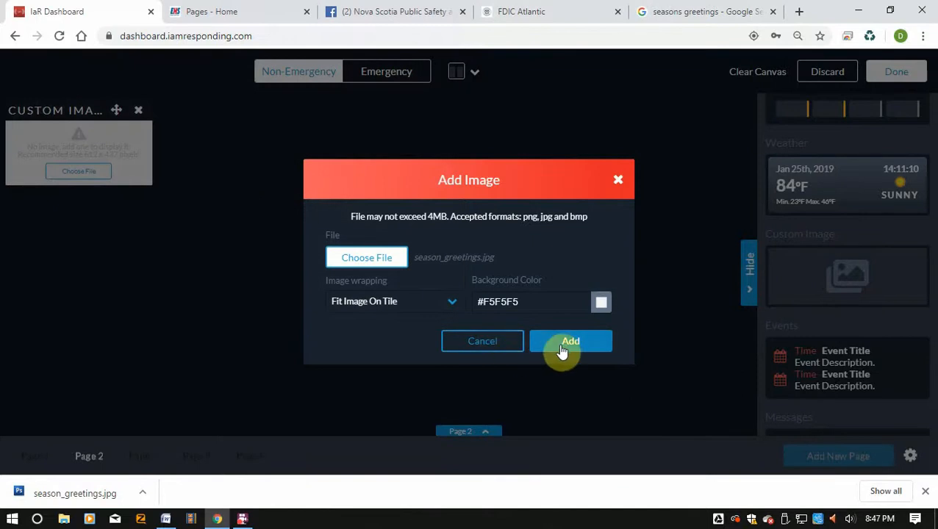
left_click(368, 302)
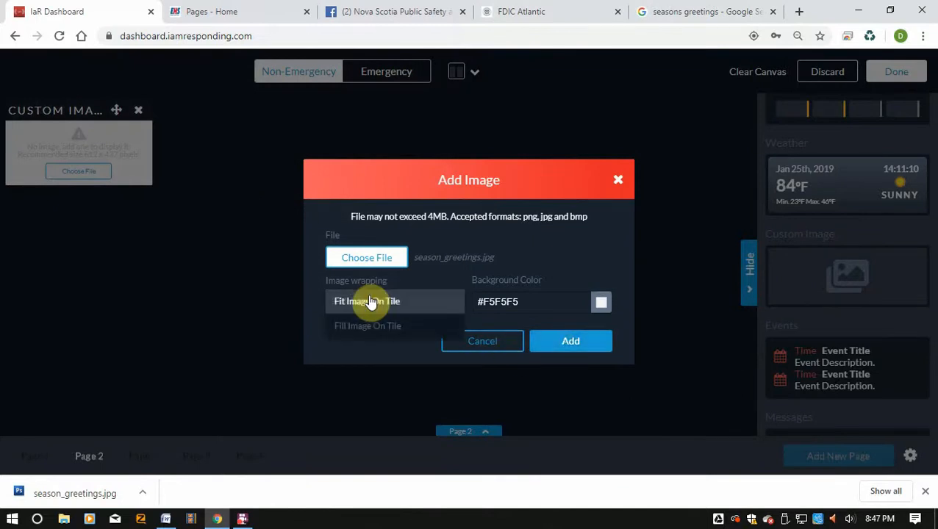
left_click(367, 327)
left_click(581, 348)
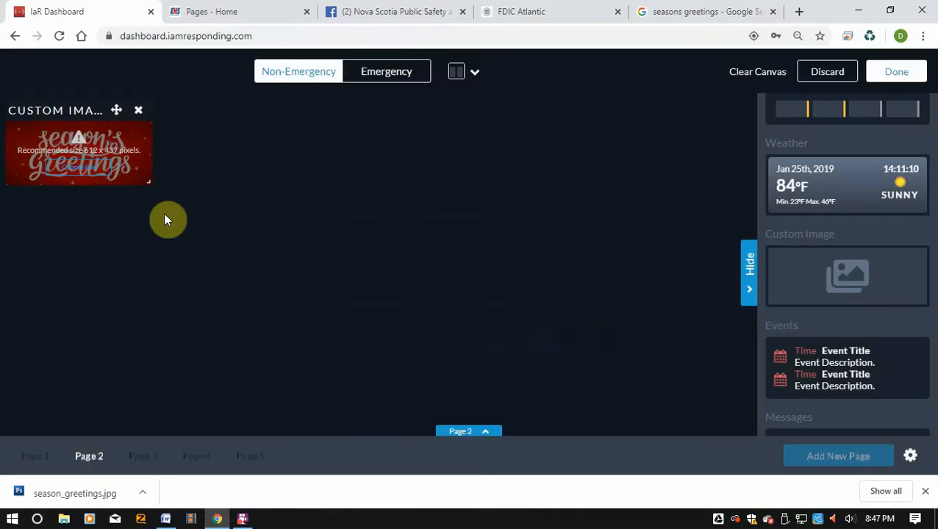
Step: Enlarge the Custom Image tile to fill all of Page 2, clearing the tile list, page bar and download bar out of the way
left_click(750, 278)
left_click(484, 432)
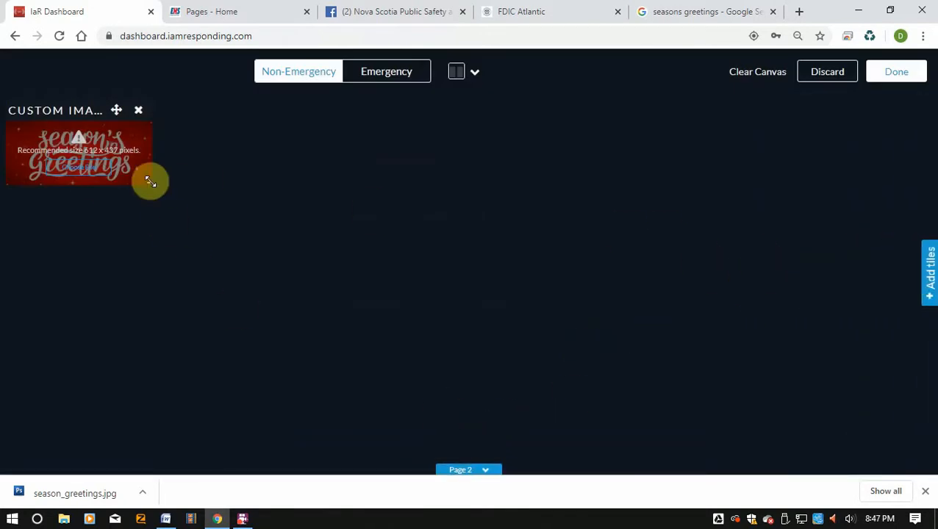
left_click_drag(150, 181, 930, 465)
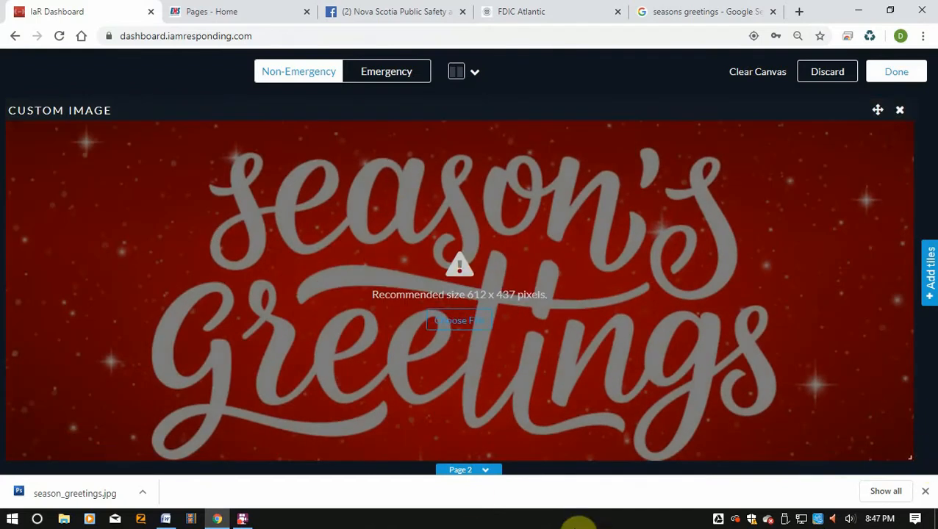
left_click(925, 491)
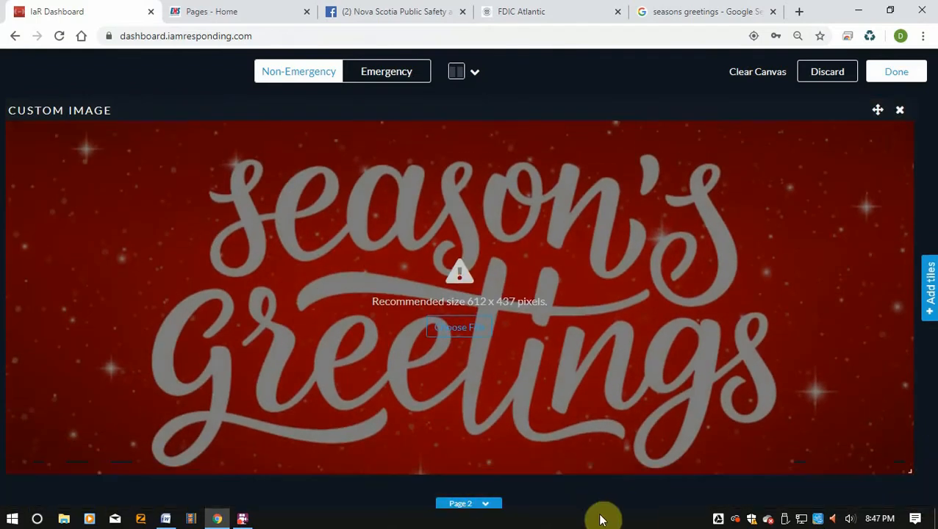
left_click_drag(909, 466, 720, 406)
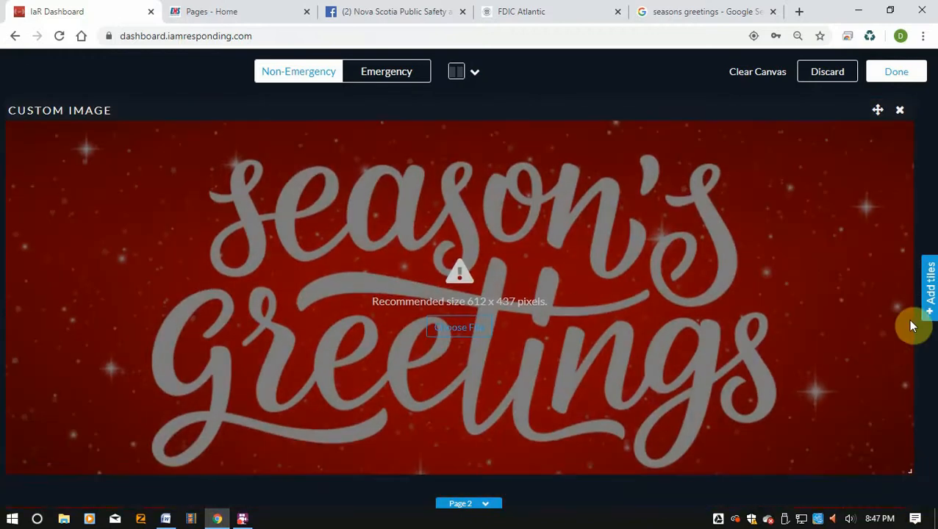
Step: Review the tile layouts of Page 3, Page 1 and Page 2
left_click(466, 505)
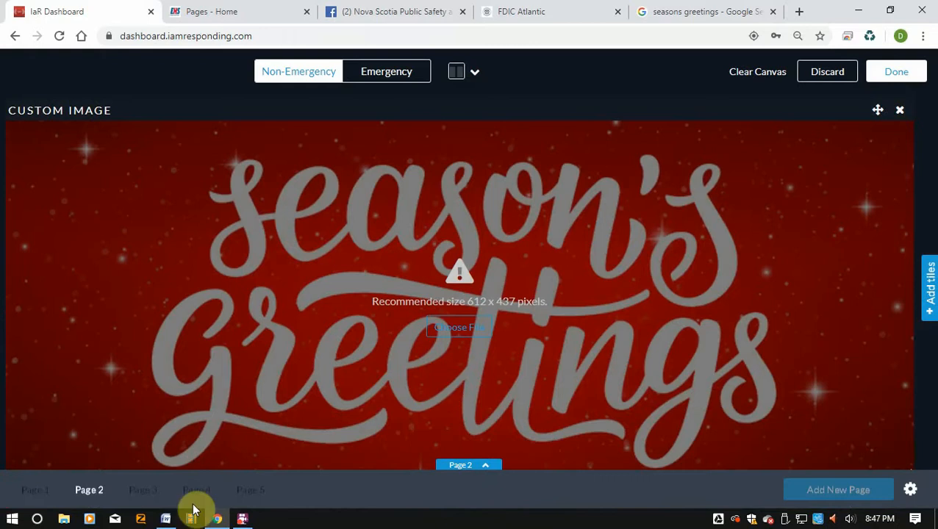
left_click(145, 497)
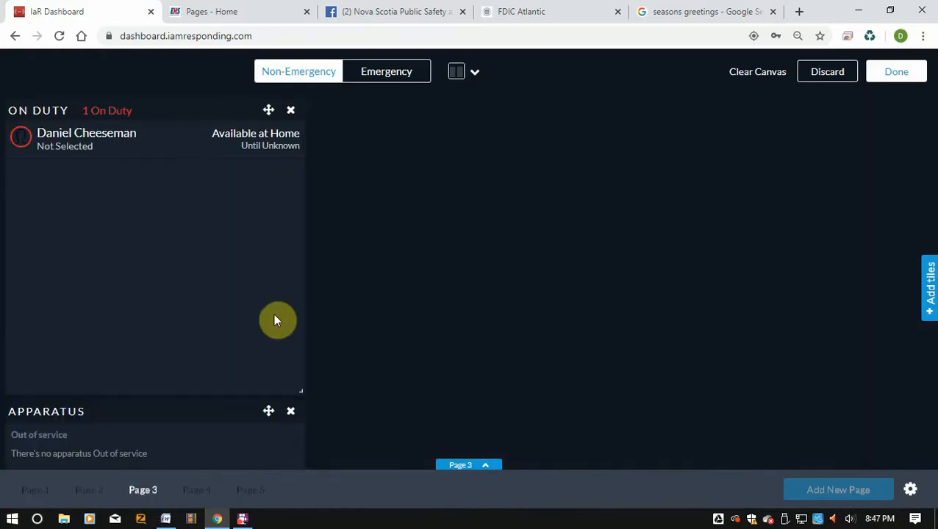
left_click(89, 491)
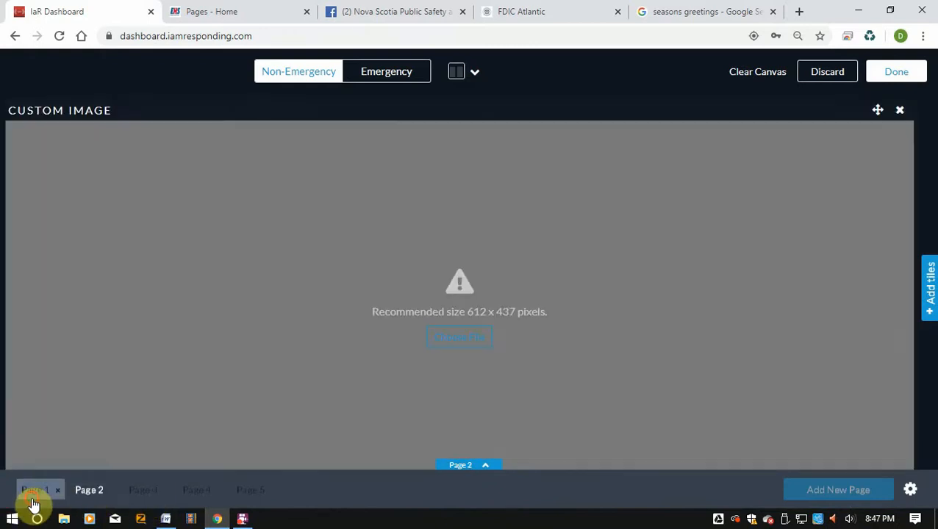
left_click(33, 491)
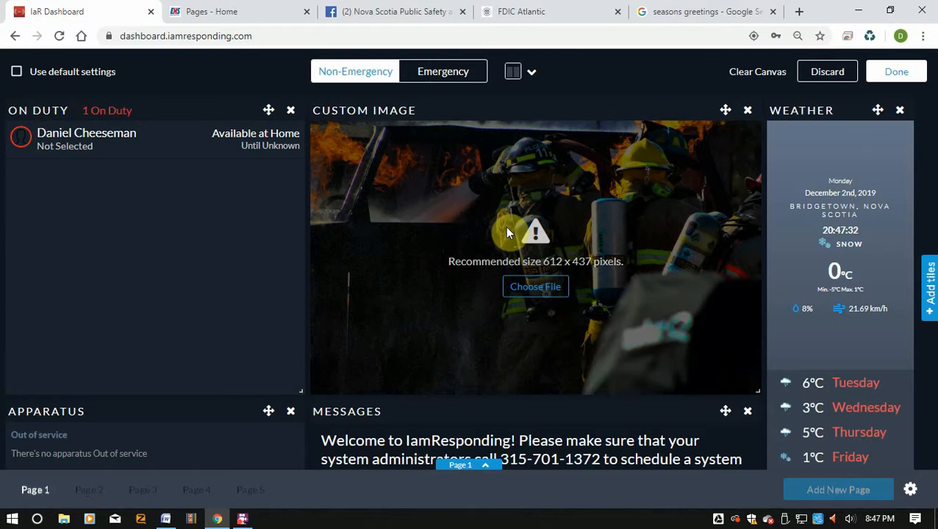
left_click(91, 491)
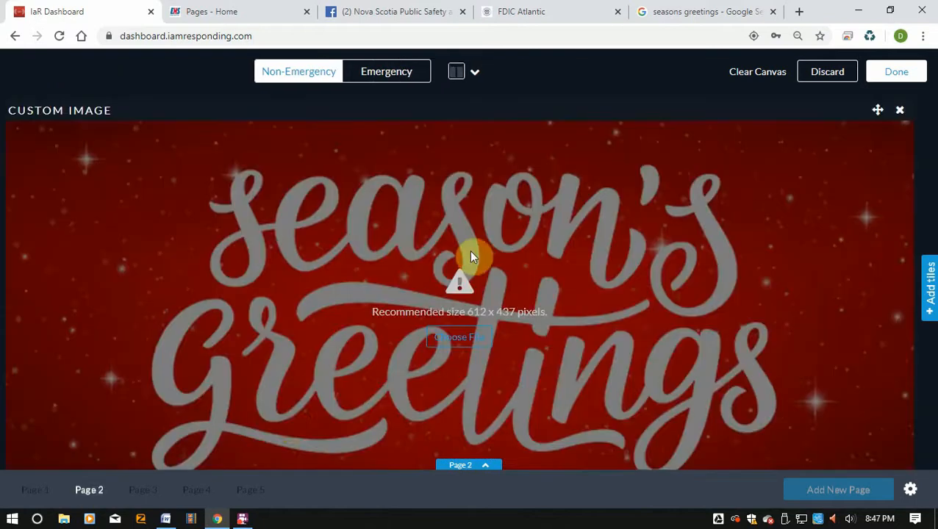
Step: Add the Incidents tile to Page 3 beside the On Duty tile and hide the tile list
left_click(150, 491)
left_click(928, 287)
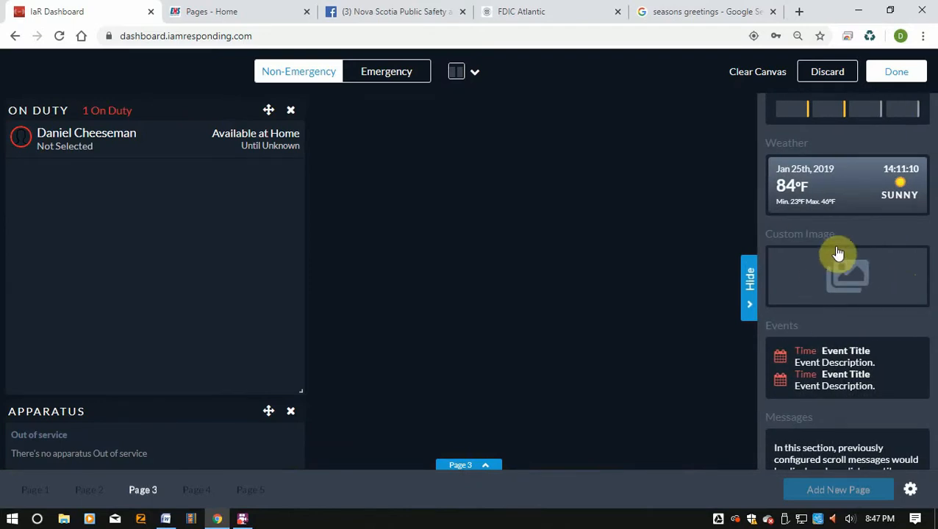
scroll(834, 402, "up", 3)
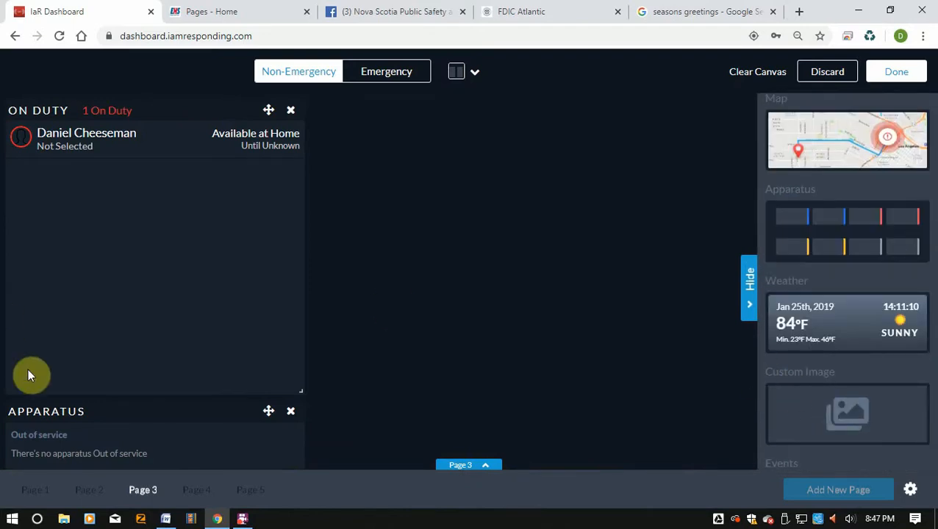
scroll(802, 295, "up", 5)
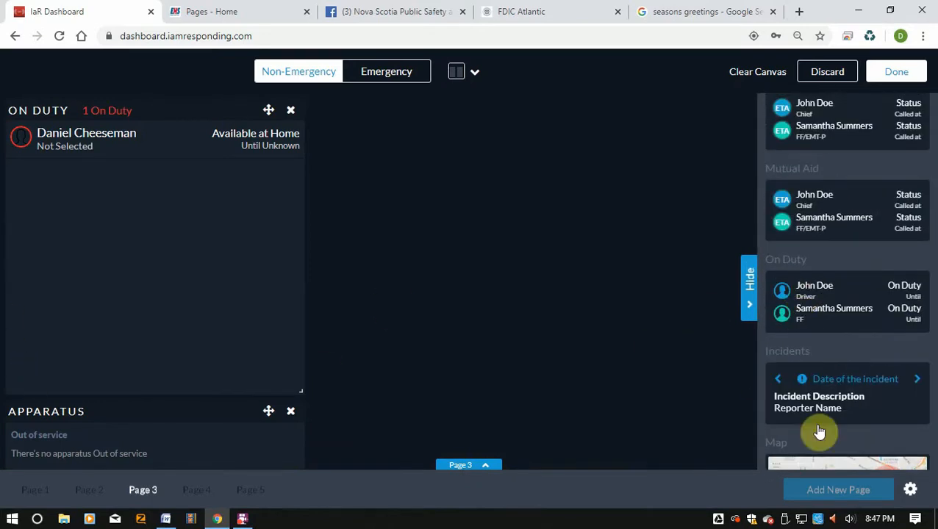
left_click_drag(840, 408, 476, 287)
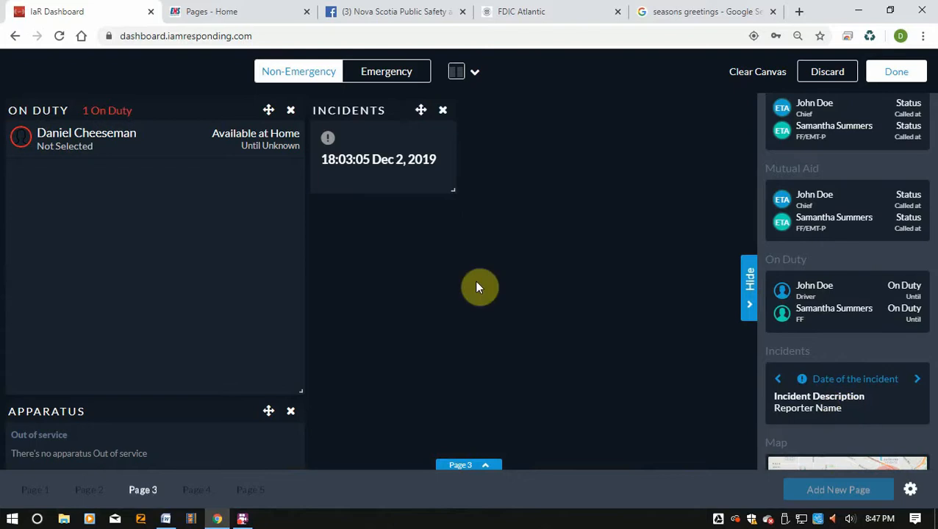
left_click(741, 291)
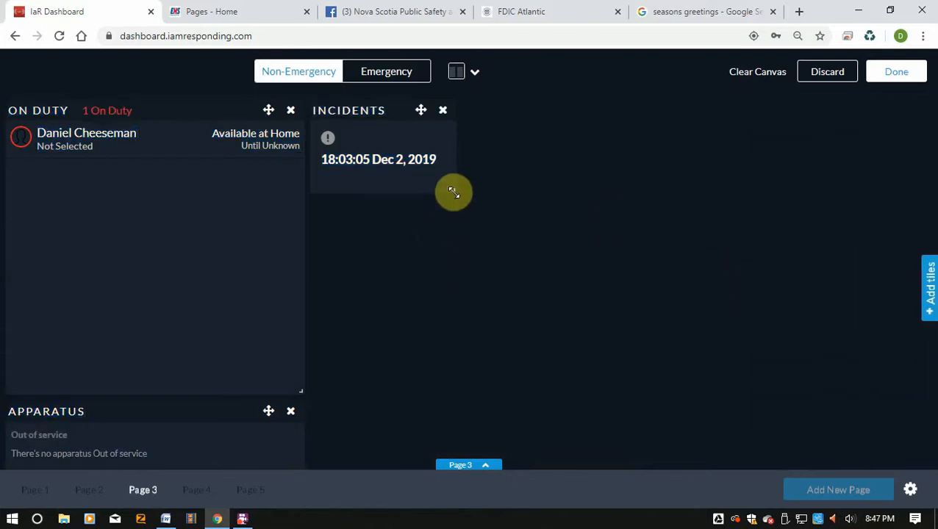
Step: Resize the Incidents tile on Page 3 to three columns wide, shorter than the On Duty tile, and collapse the page bar
left_click_drag(453, 192, 813, 347)
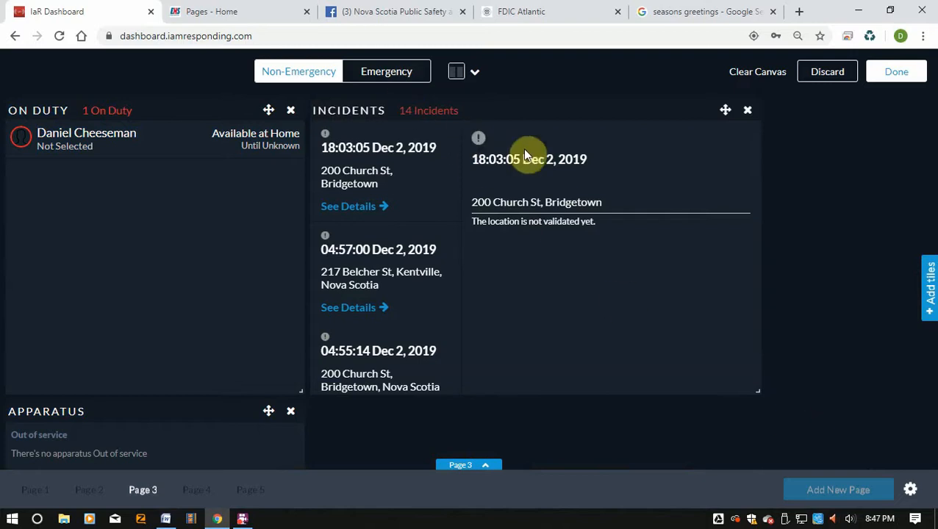
left_click_drag(763, 397, 579, 381)
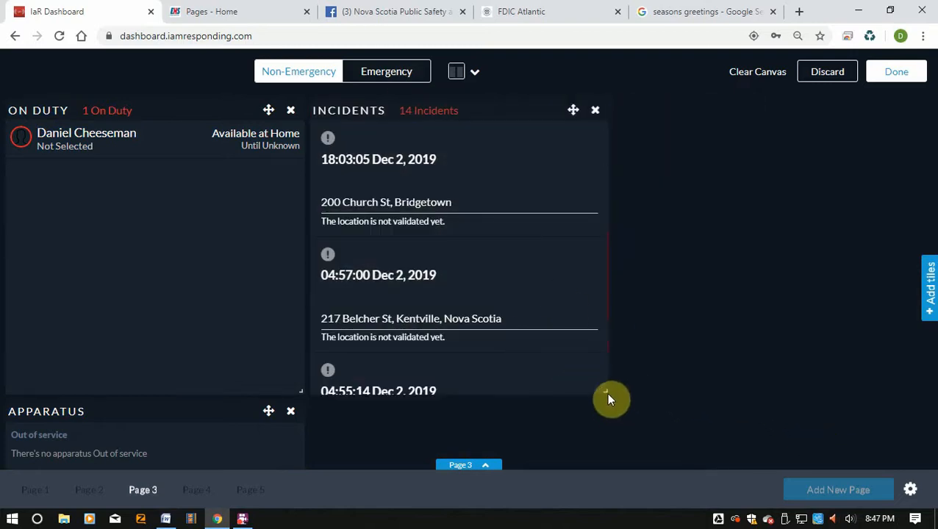
left_click_drag(608, 396, 917, 294)
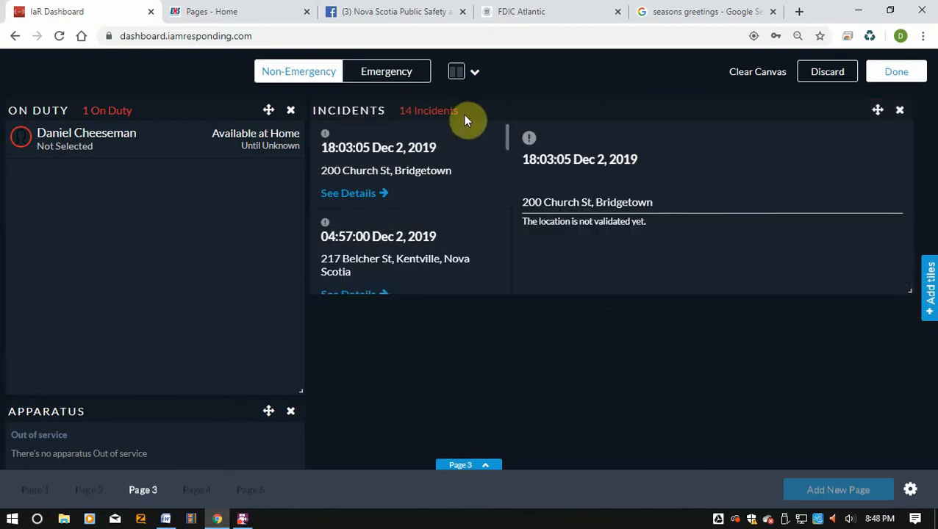
mouse_move(463, 118)
left_mouse_down()
mouse_move(469, 172)
mouse_move(447, 295)
mouse_move(483, 147)
mouse_move(479, 120)
left_mouse_up()
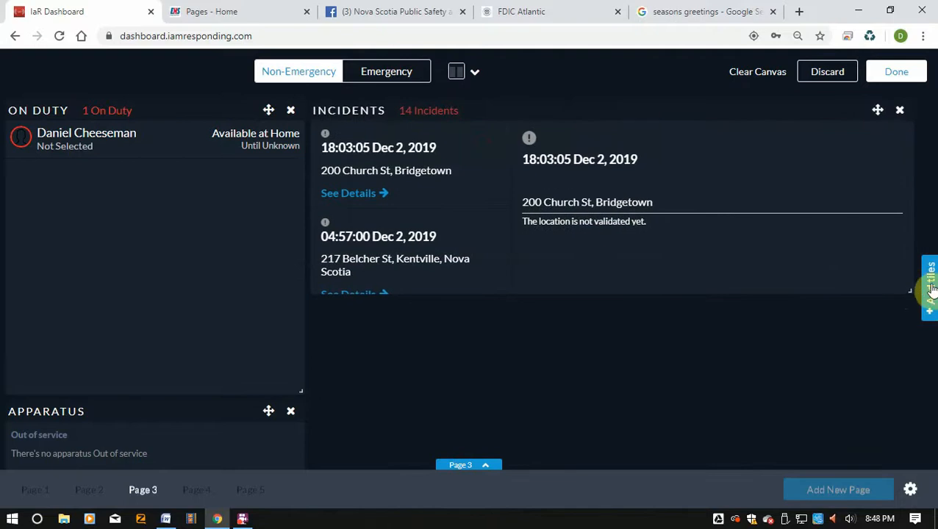
left_click_drag(910, 291, 698, 296)
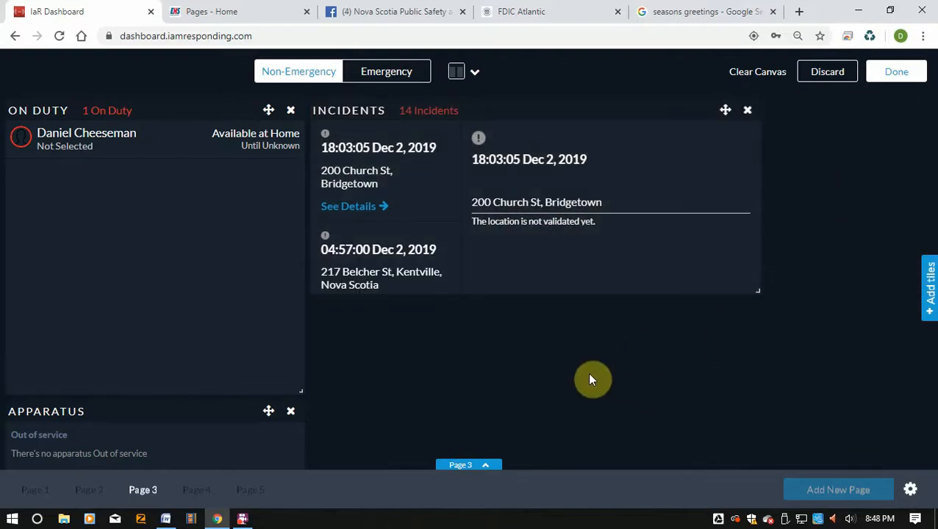
left_click(477, 465)
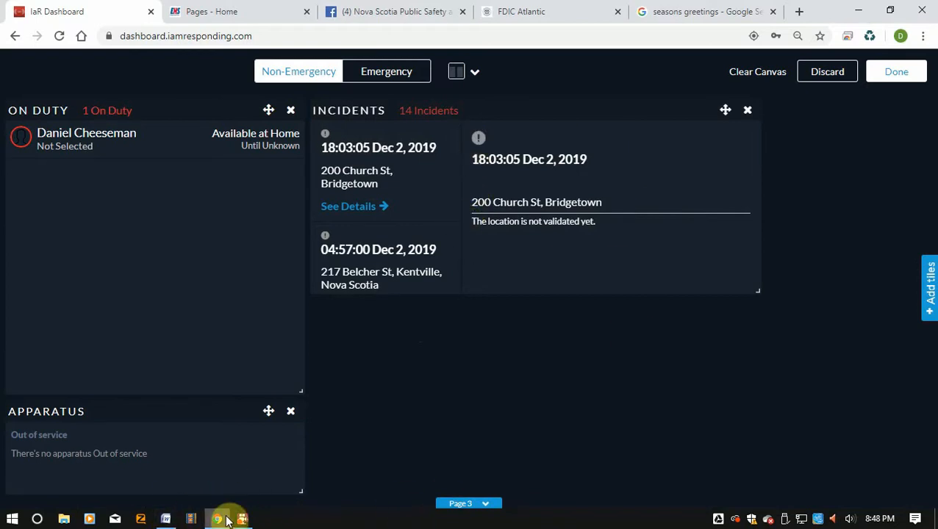
Step: Find and launch the Snipping Tool, then return focus to the dashboard
left_click(10, 520)
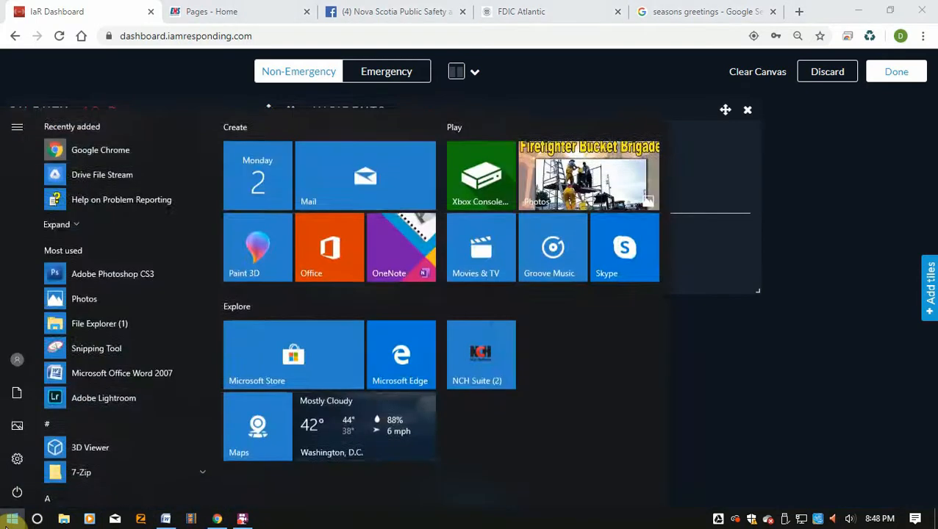
type("sni")
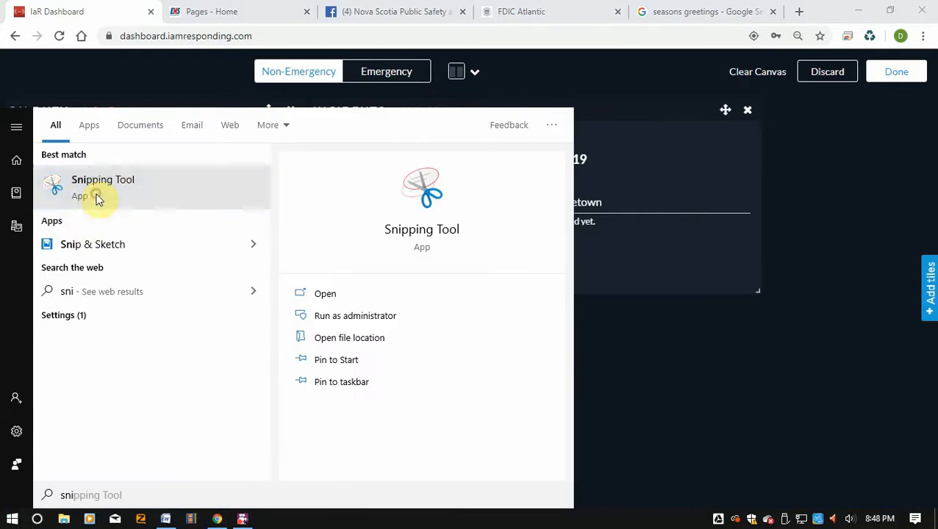
left_click(97, 197)
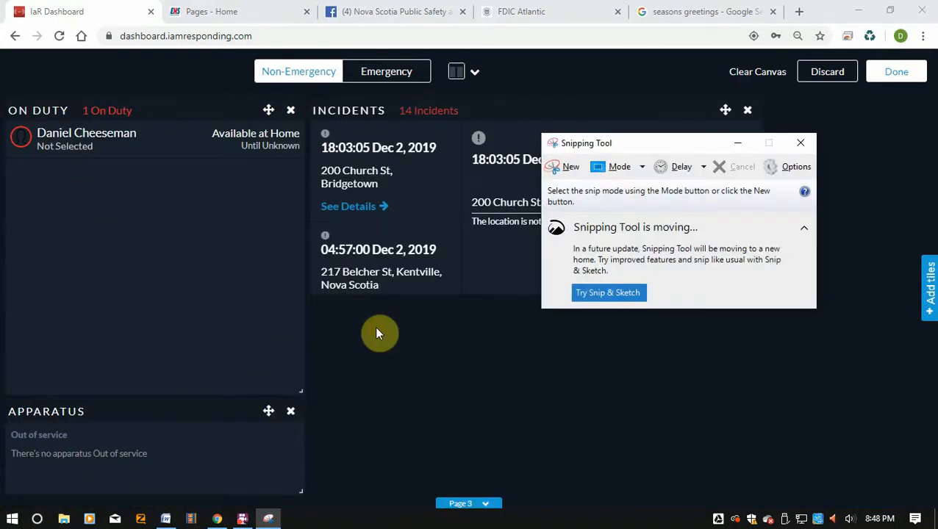
left_click(436, 348)
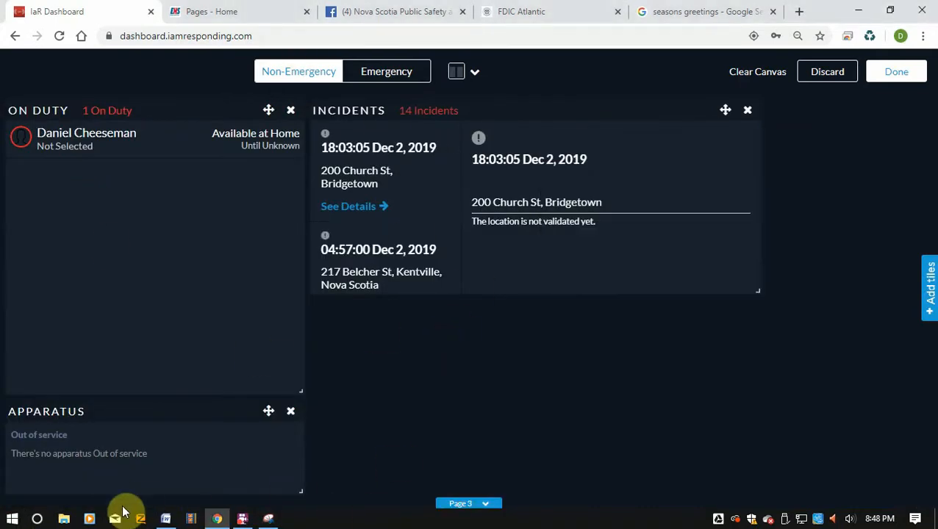
Step: Switch to Word, enter the heading PREVIOUS INCIDENTS in the blank document and set the page color to black
left_click(165, 518)
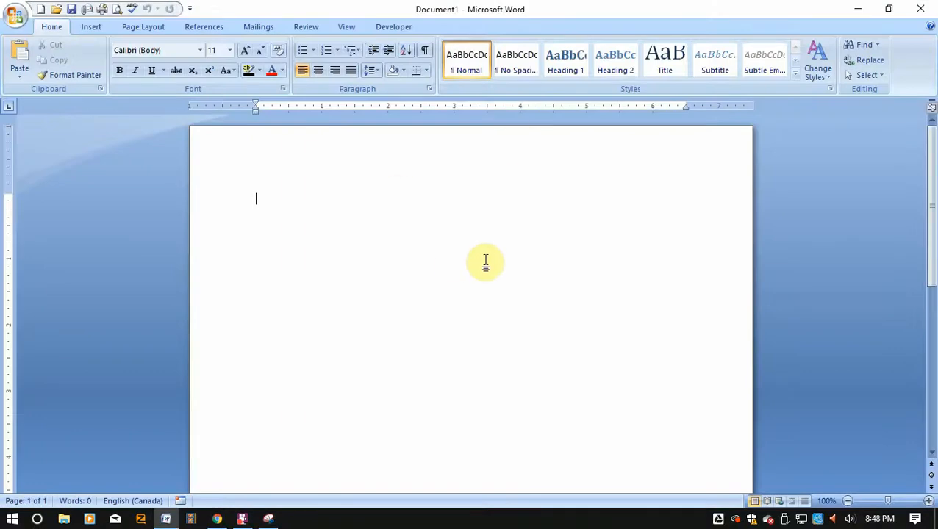
type("PREVIOUS INCIDENTS")
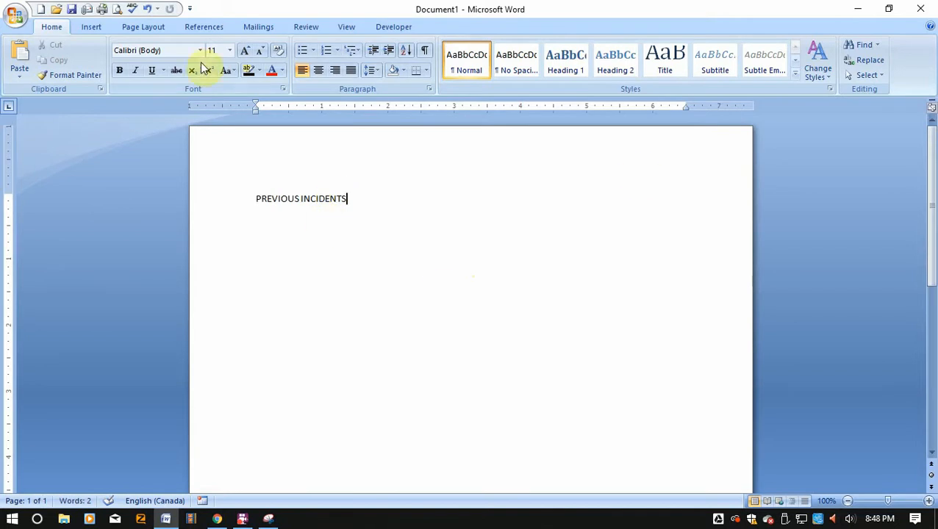
left_click(134, 27)
left_click(401, 77)
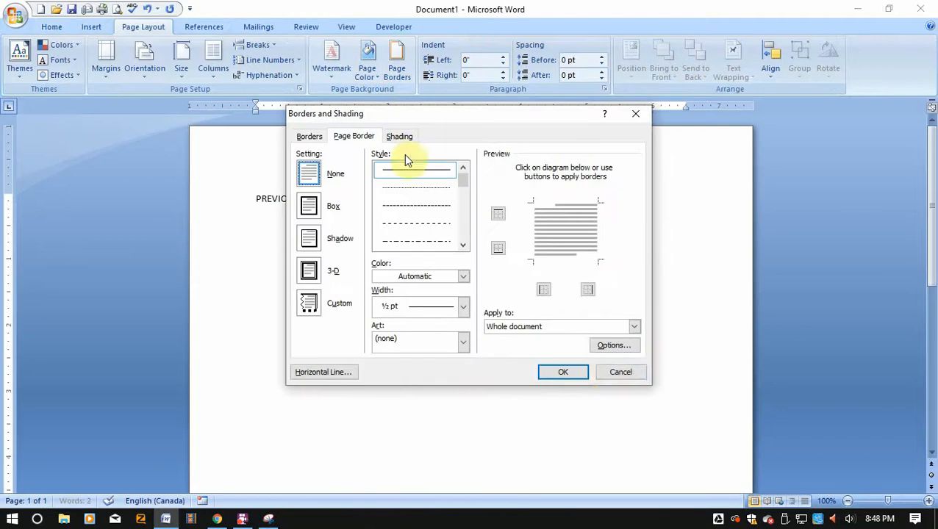
left_click(621, 372)
left_click(367, 66)
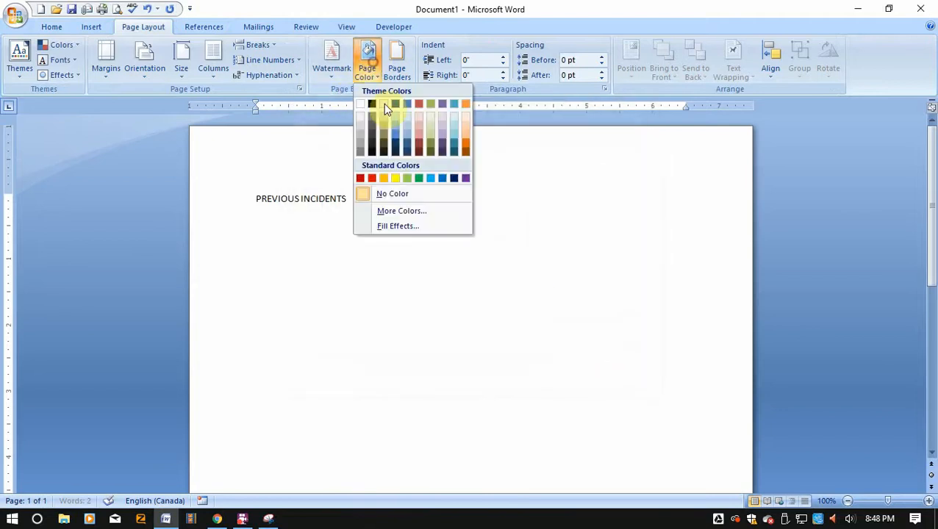
left_click(373, 110)
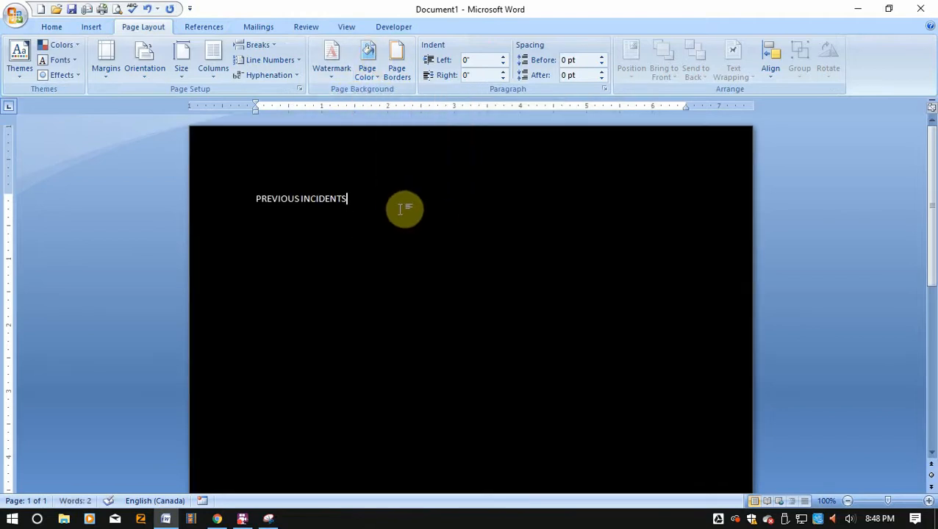
Step: Format the PREVIOUS INCIDENTS heading at 22 pt in red and add blank lines in the document
left_click_drag(405, 203, 123, 169)
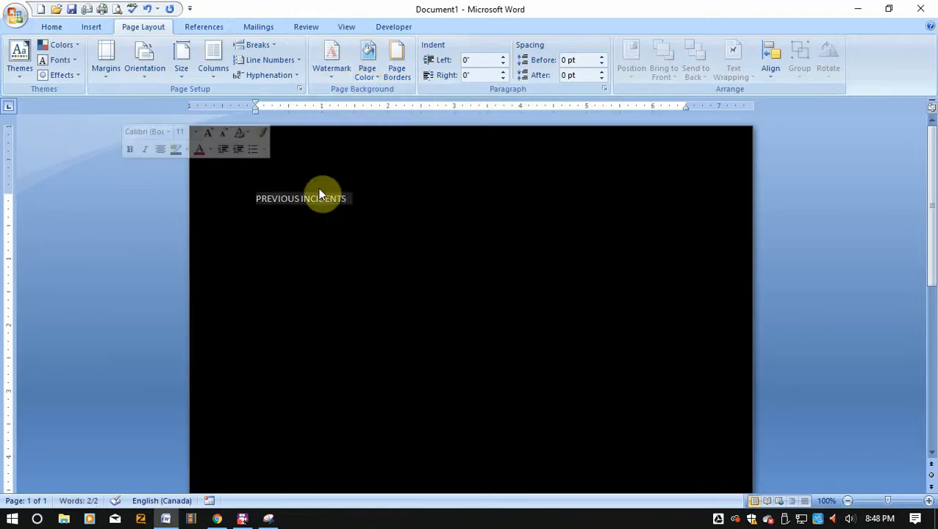
left_click(52, 26)
left_click(245, 52)
left_click(246, 51)
left_click(245, 52)
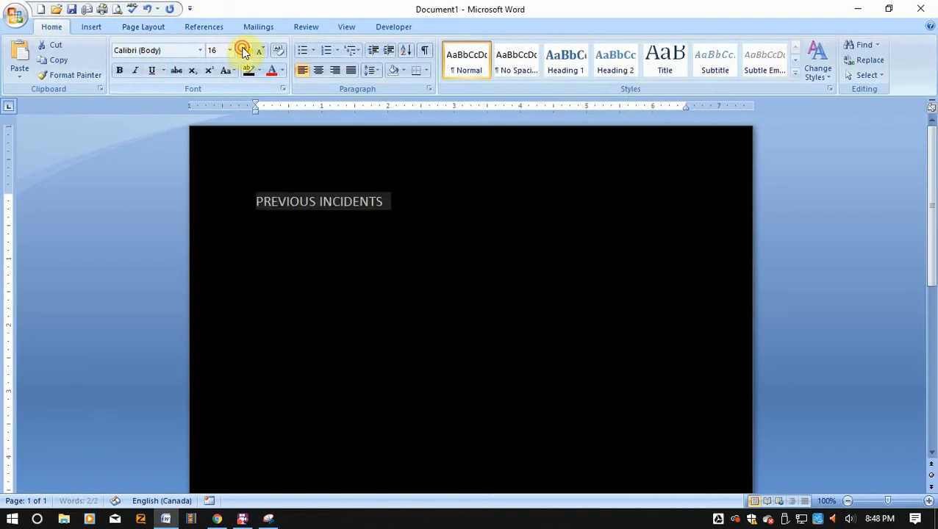
left_click(246, 53)
left_click(246, 55)
left_click(246, 56)
left_click(271, 71)
left_click(509, 252)
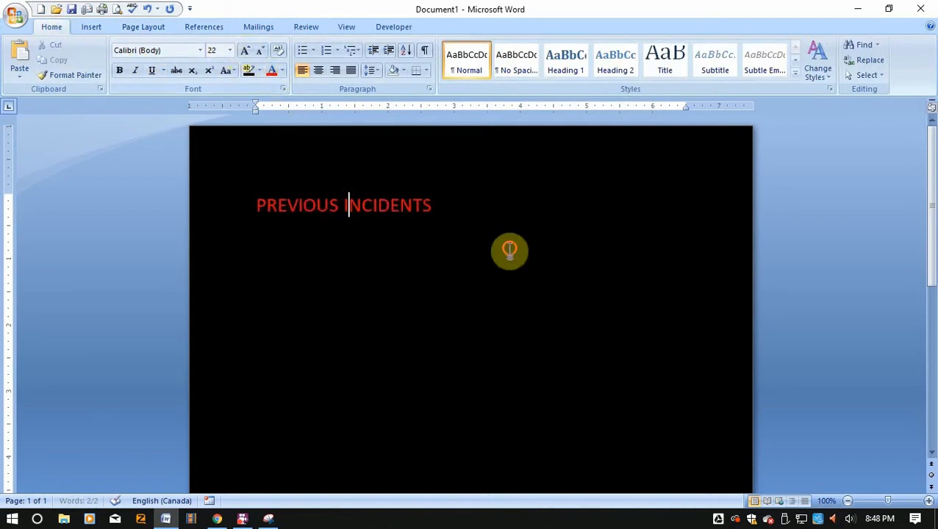
key("Return")
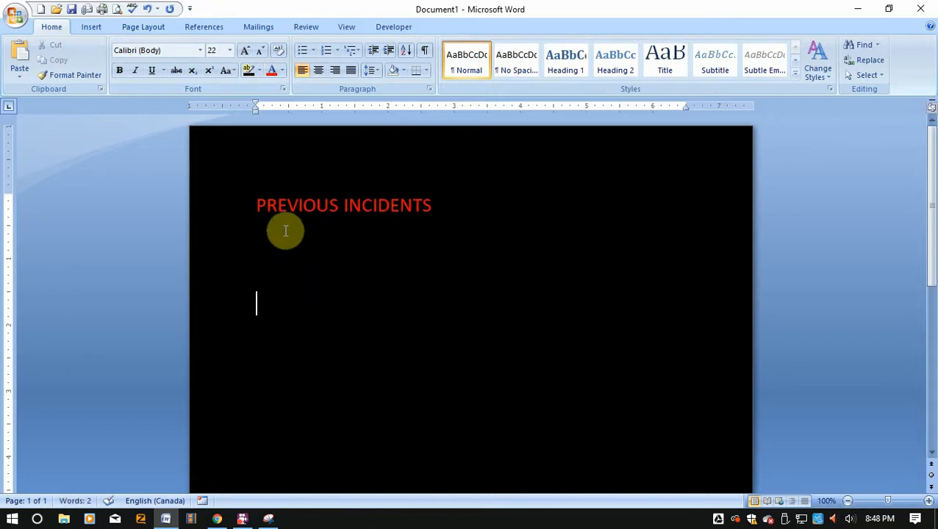
Step: Switch to the Snipping Tool and capture a banner-shaped snip around the red PREVIOUS INCIDENTS heading
left_click(269, 519)
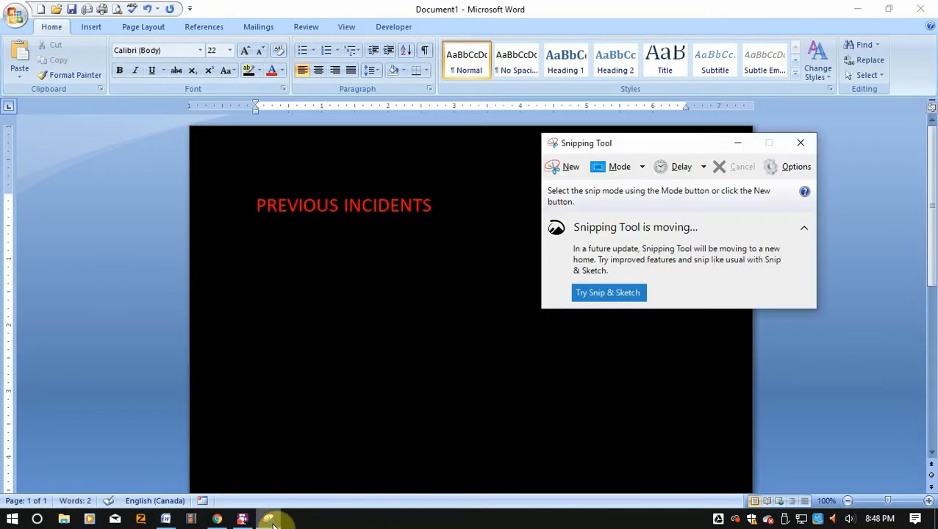
left_click(269, 519)
left_click(269, 519)
left_click(564, 168)
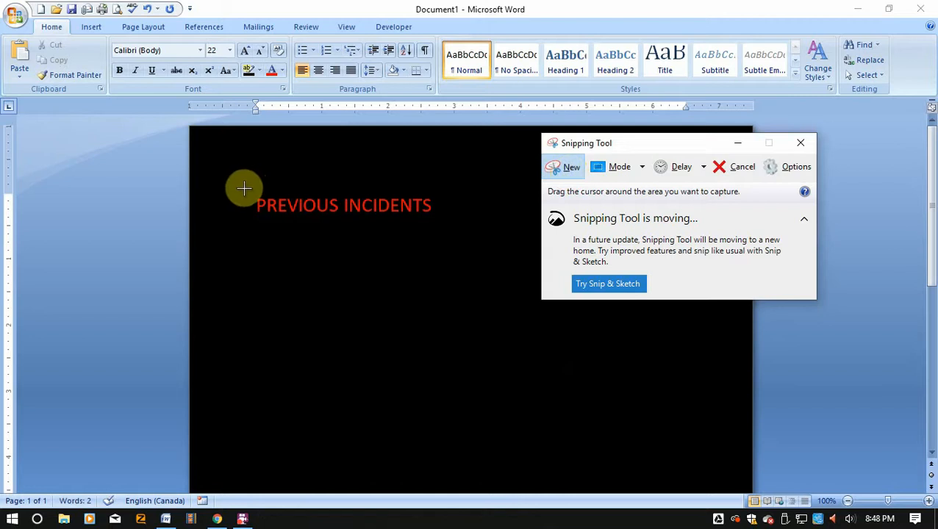
left_click_drag(208, 183, 462, 225)
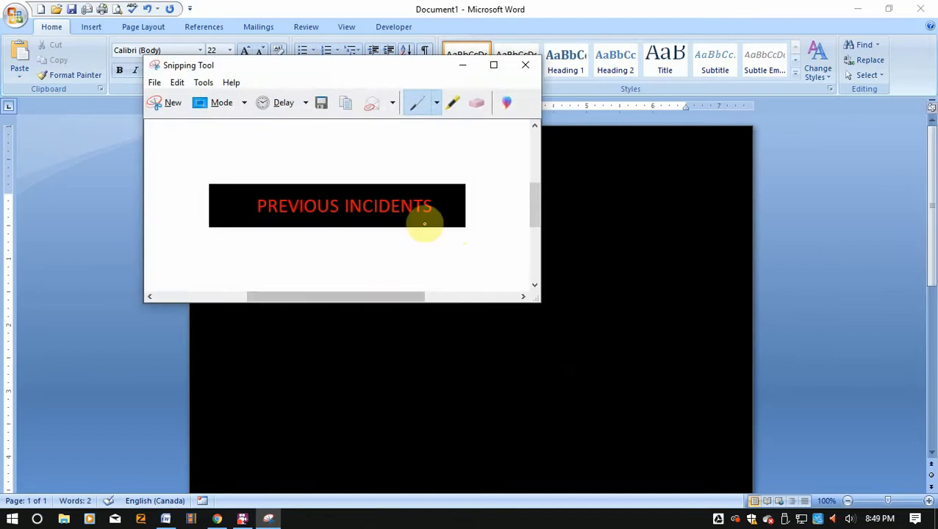
Step: Save the snip to the Desktop as Capture.PNG, replacing the existing file, and minimize the Snipping Tool
left_click(321, 107)
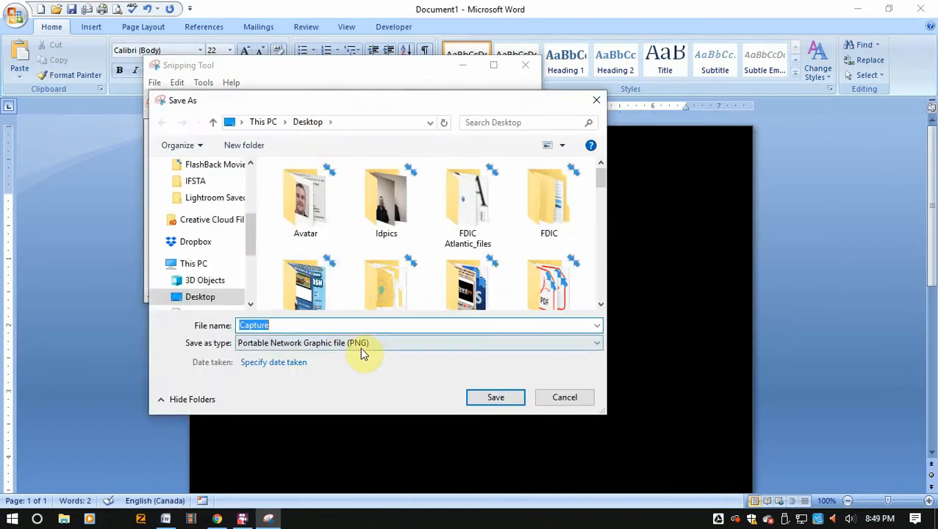
left_click(485, 399)
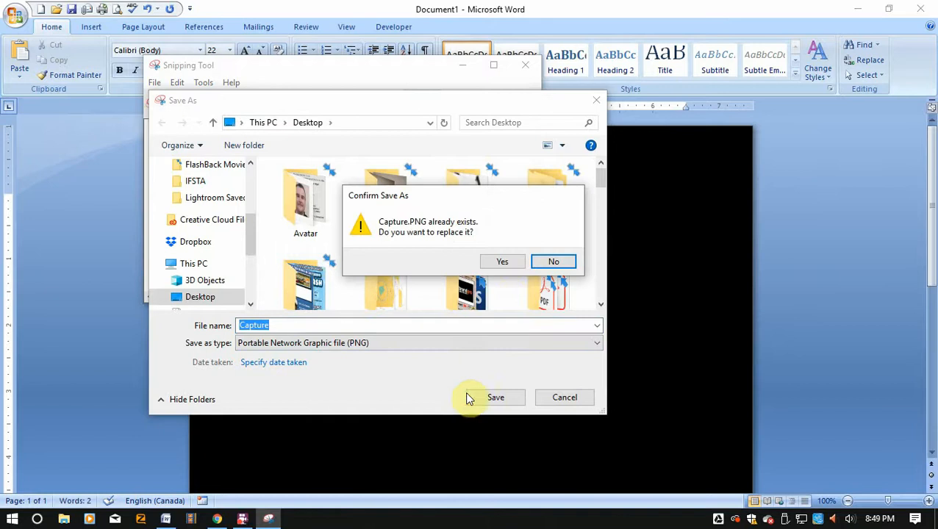
left_click(507, 264)
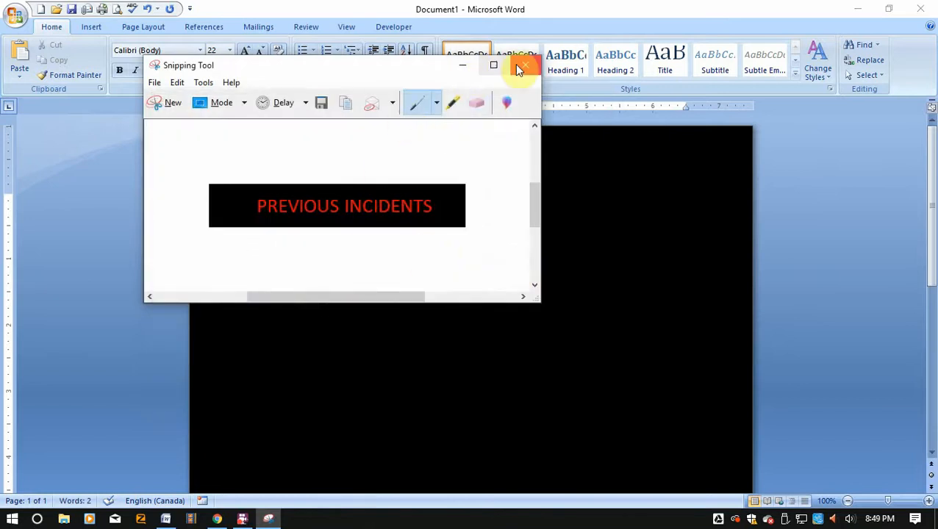
left_click(462, 66)
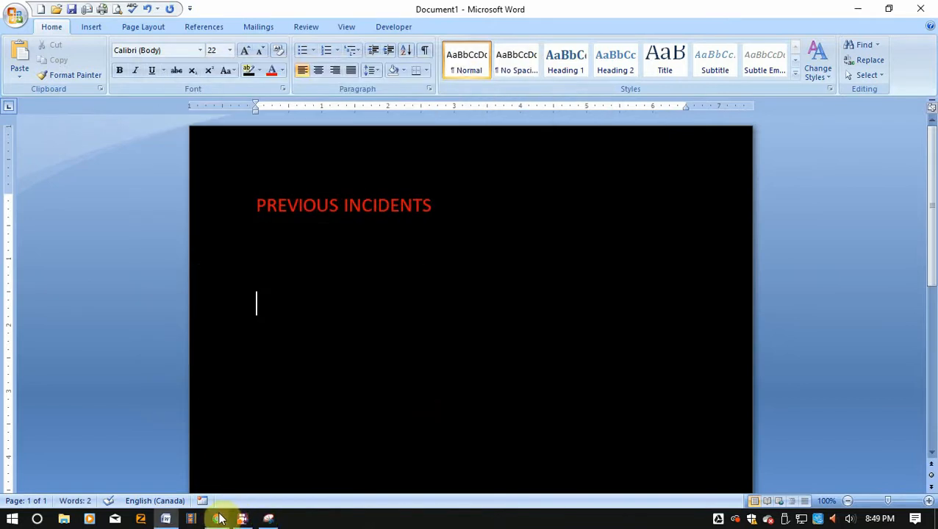
Step: Switch back to the Chrome dashboard and add a Custom Image tile to Page 3 beside the Incidents tile
left_click(219, 520)
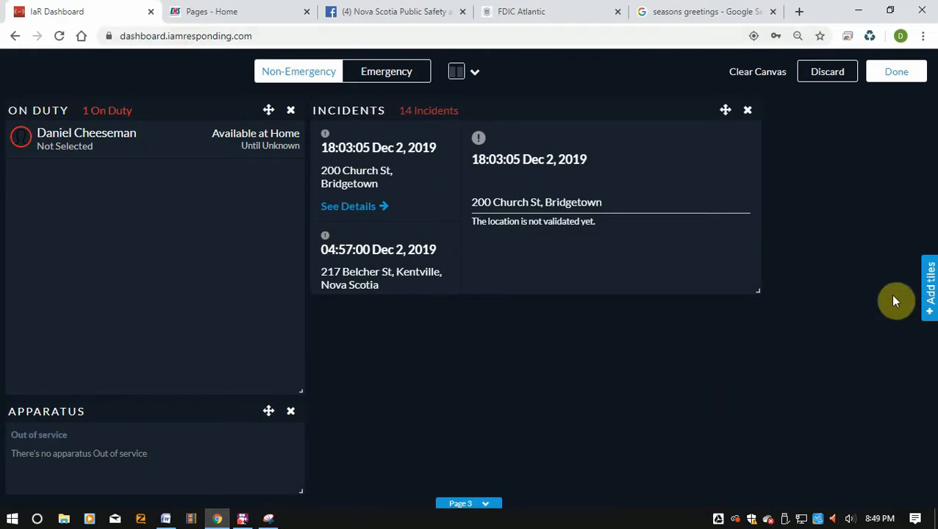
left_click(927, 289)
scroll(856, 408, "down", 5)
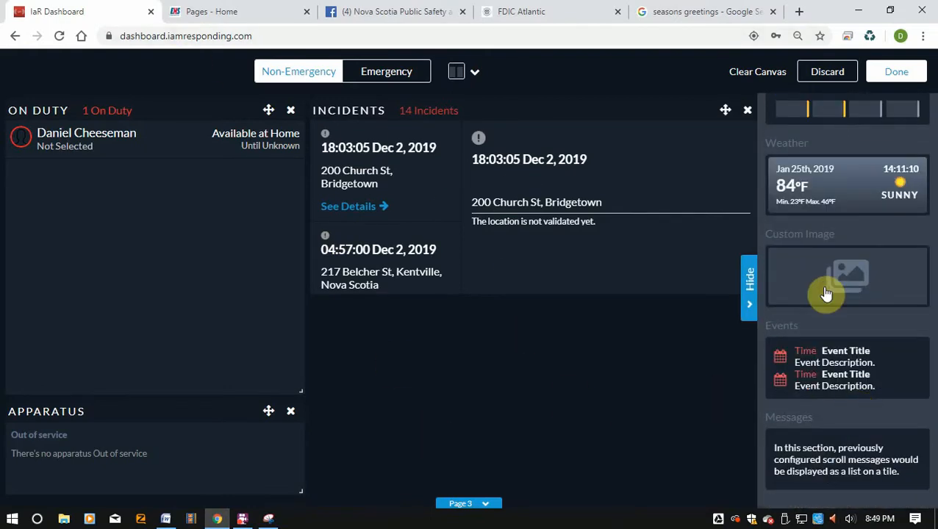
left_click_drag(860, 285, 749, 318)
Step: Find Capture.PNG on the Desktop by searching for CAP and add it to Page 3's Custom Image tile
left_click(822, 180)
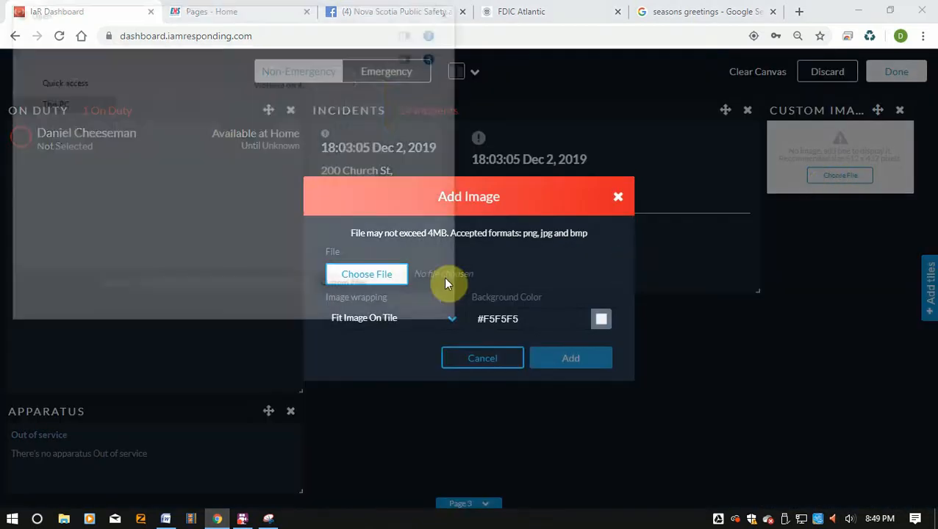
left_click(360, 276)
scroll(266, 182, "down", 3)
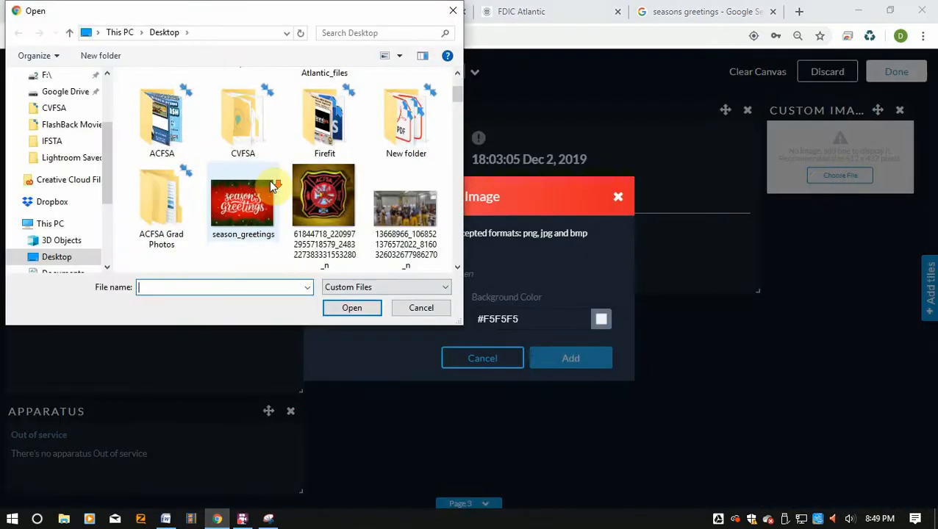
scroll(269, 182, "up", 2)
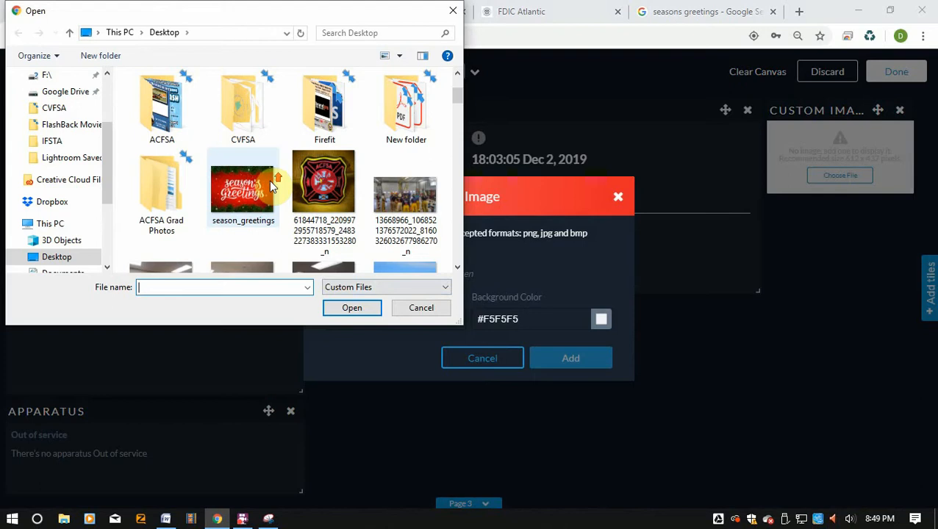
left_click(370, 31)
type("CAP")
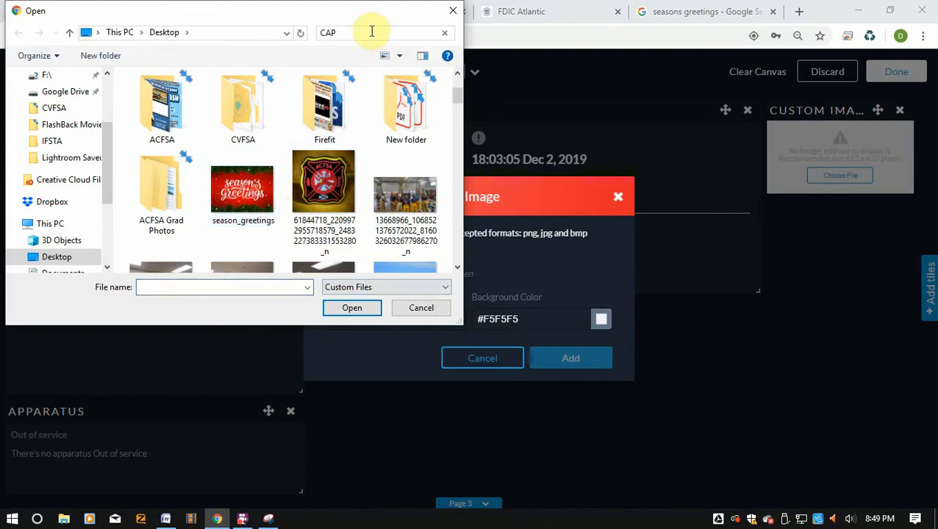
left_click(147, 122)
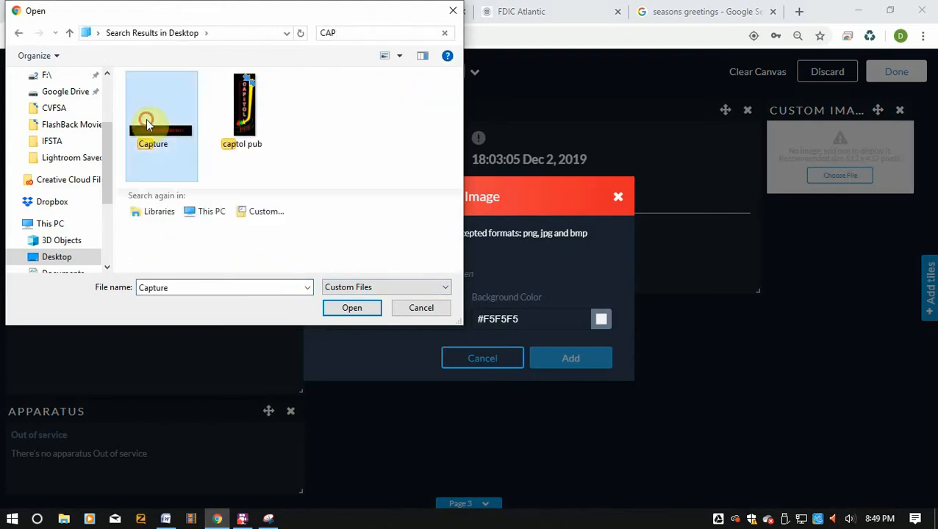
left_click(354, 308)
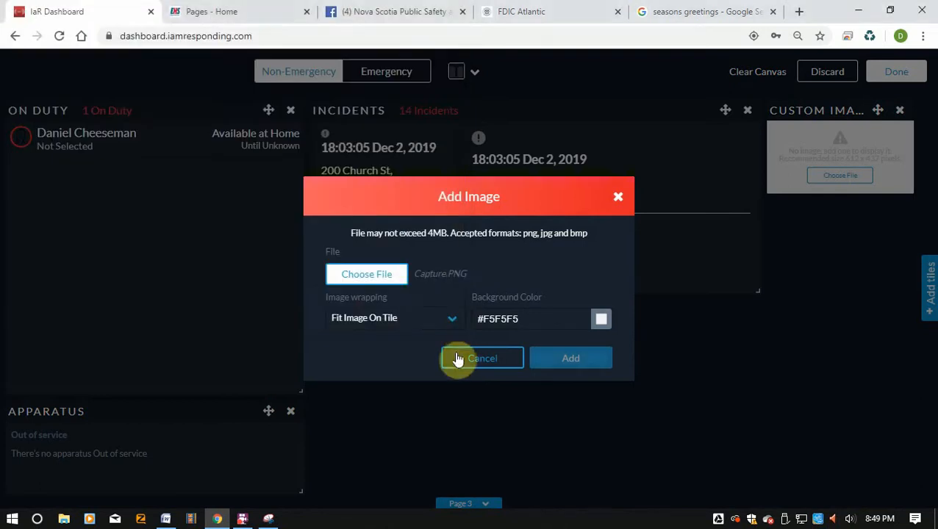
left_click(553, 363)
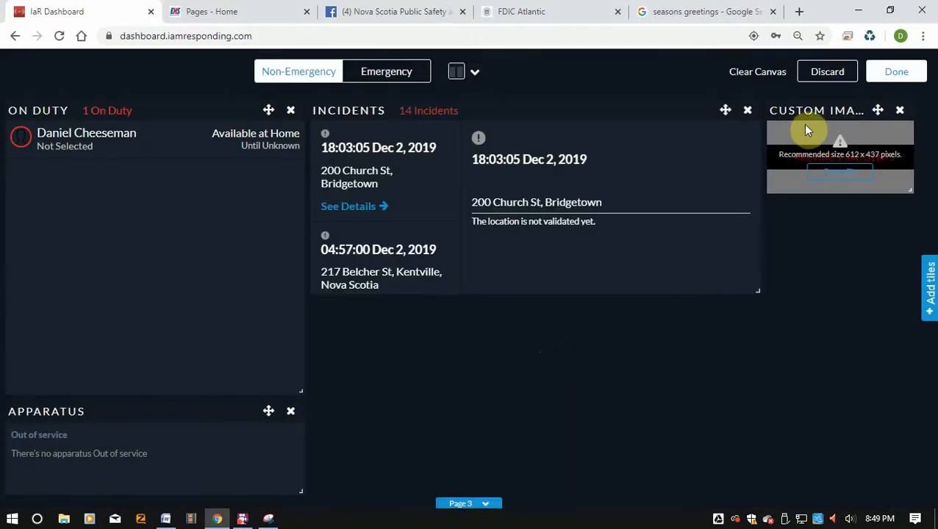
Step: Move the PREVIOUS INCIDENTS image tile above the Incidents tile and widen it to match
left_click_drag(809, 110, 765, 193)
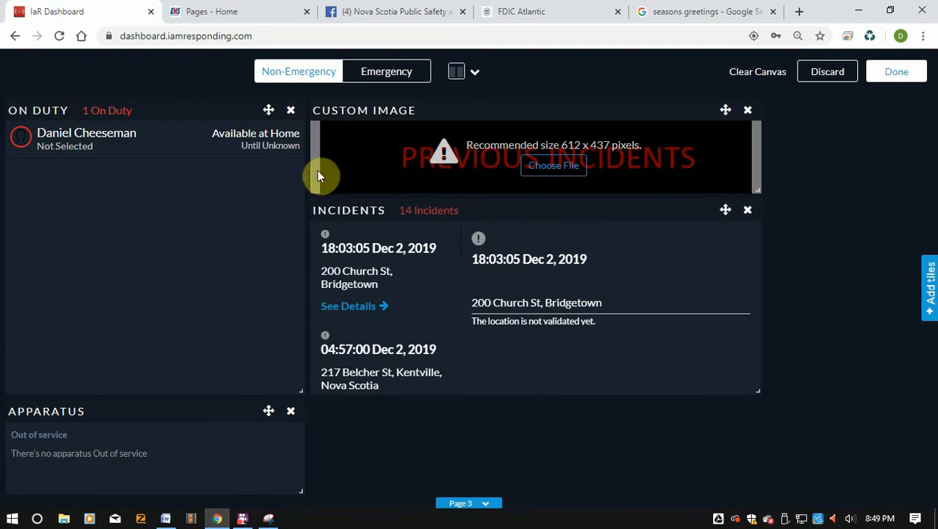
left_click(571, 160)
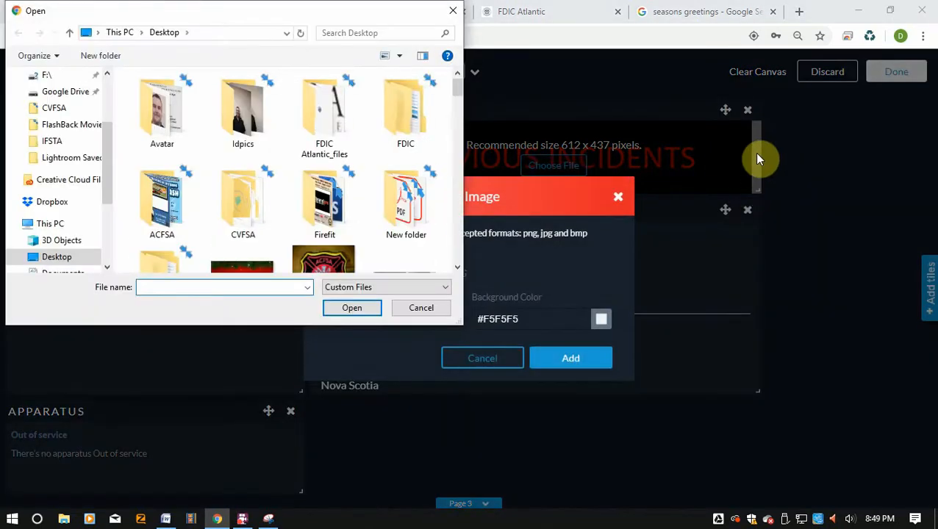
left_click(411, 309)
left_click(482, 358)
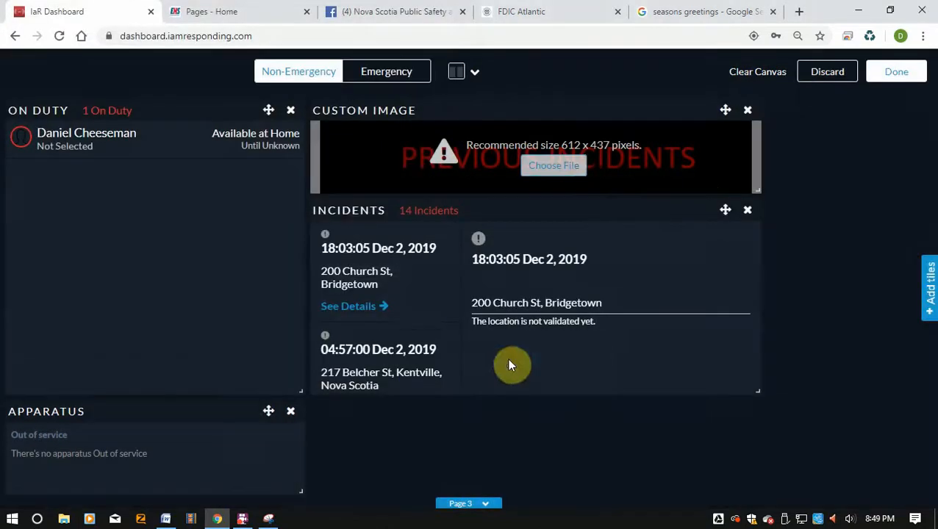
Step: Set the background color of the PREVIOUS INCIDENTS banner image to black and apply it
left_click(566, 175)
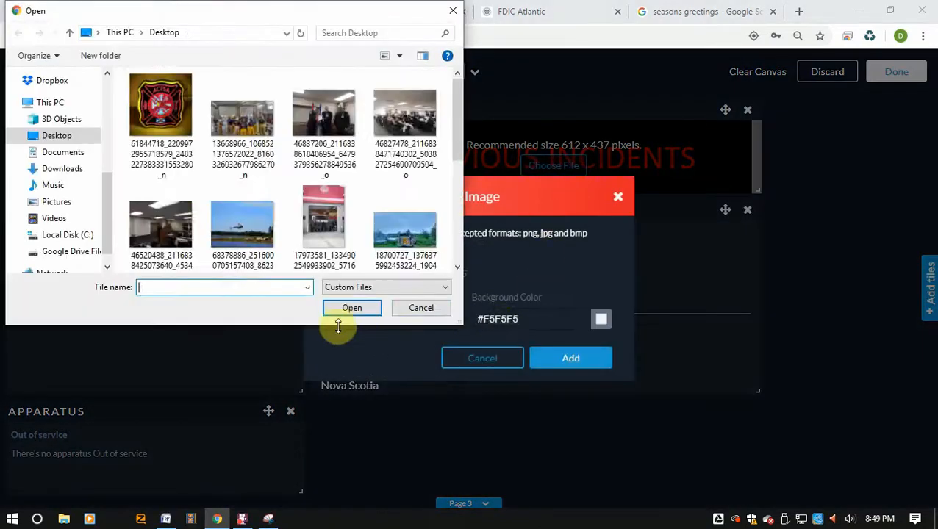
left_click(432, 312)
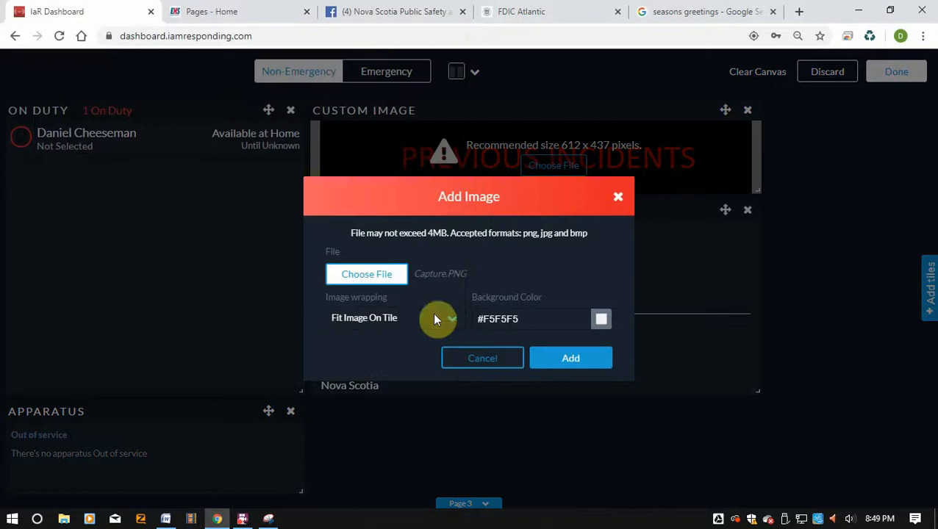
left_click(603, 320)
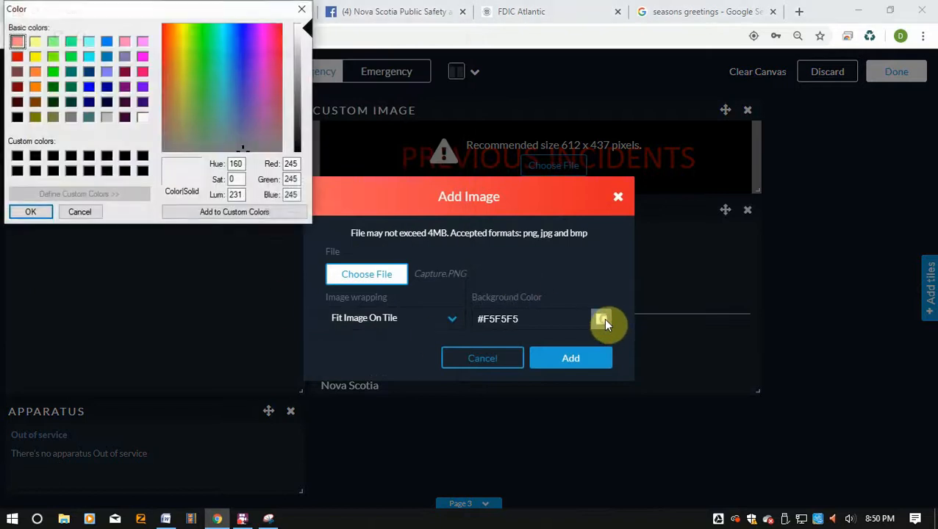
left_click(17, 119)
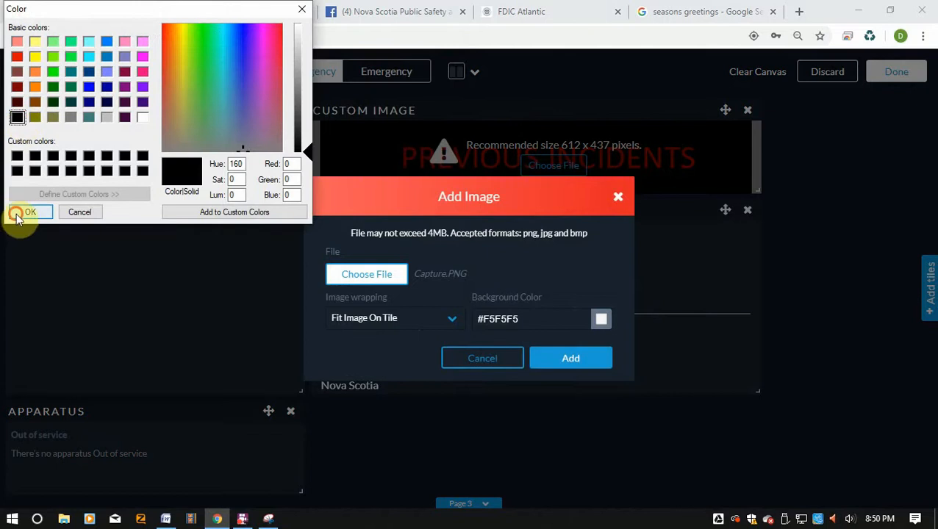
left_click(18, 211)
left_click(577, 366)
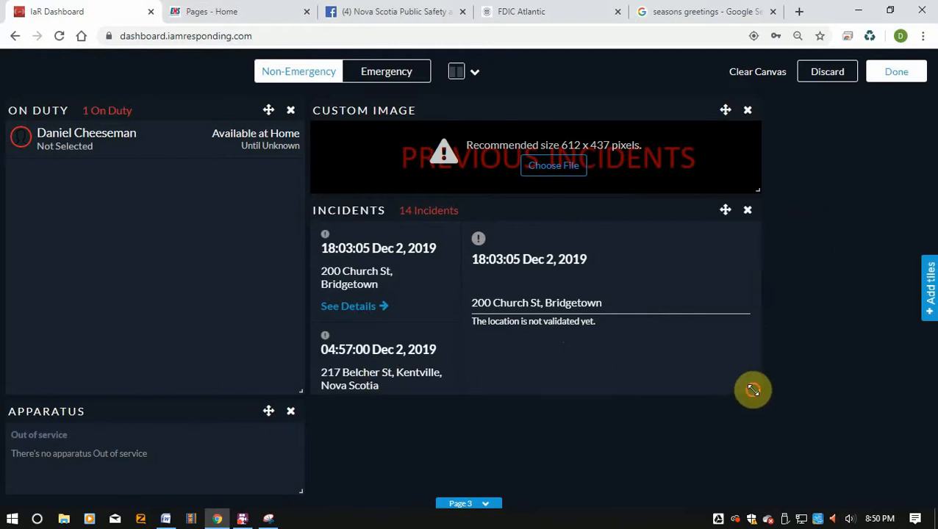
Step: Try shorter and narrower sizes for the Incidents tile, then stretch it back to the banner's width
left_click_drag(752, 390, 751, 313)
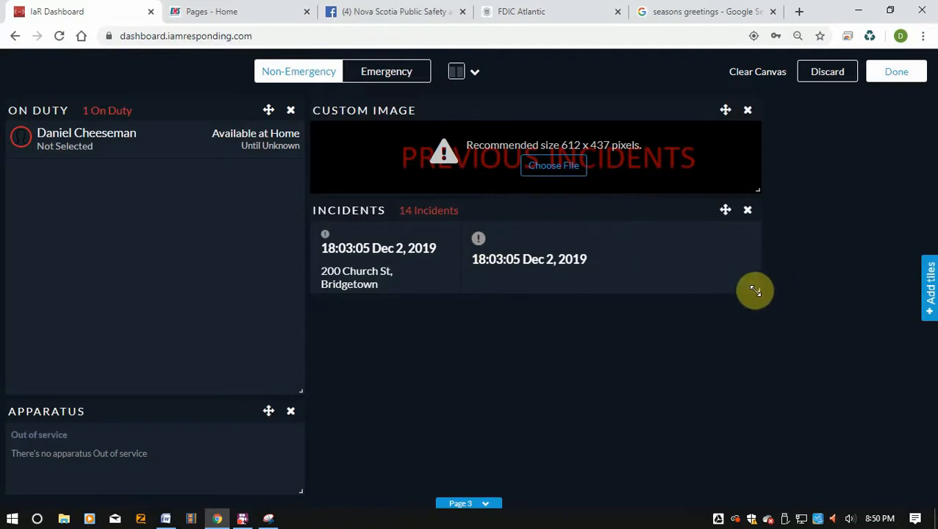
left_click_drag(754, 288, 540, 374)
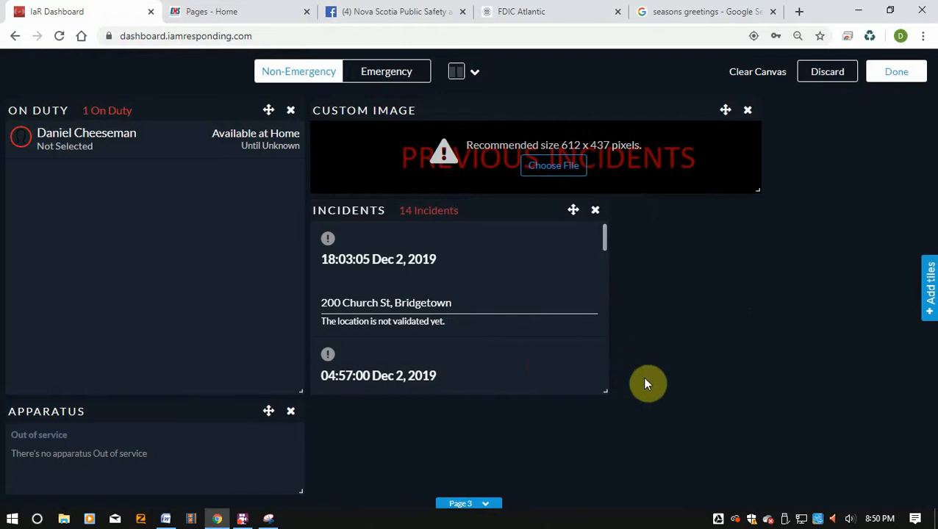
left_click_drag(608, 393, 750, 400)
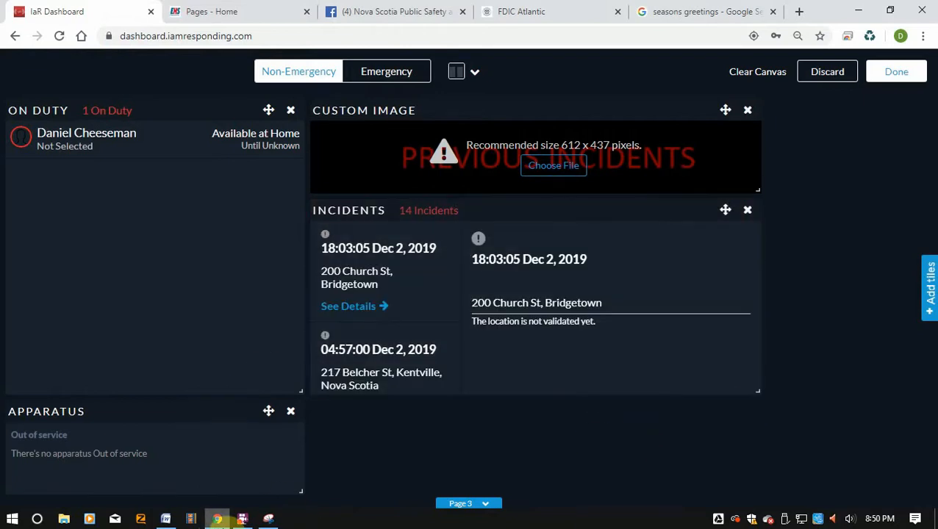
mouse_move(216, 518)
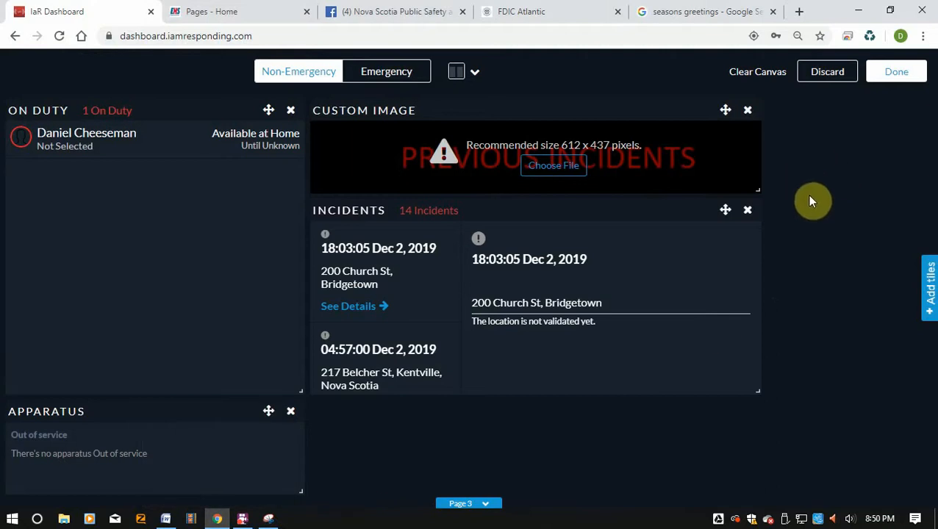
Step: Add a Custom Image tile to Page 3 beside the banner and remove the duplicate tile beneath it
left_click(930, 285)
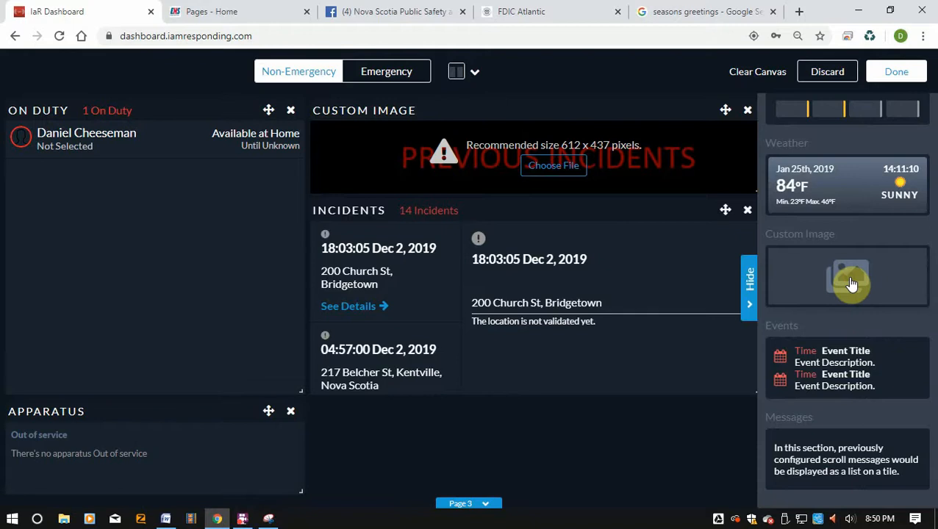
left_click(748, 283)
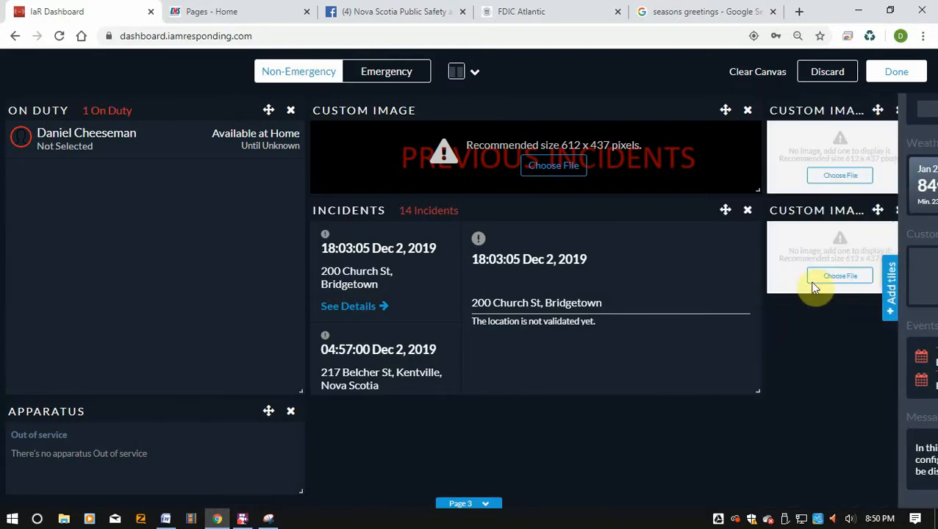
left_click(900, 211)
Step: Add the Desktop fire station photo starting with 60340391 using Fill Image On Tile, and stretch its tile down the full page height
left_click(857, 173)
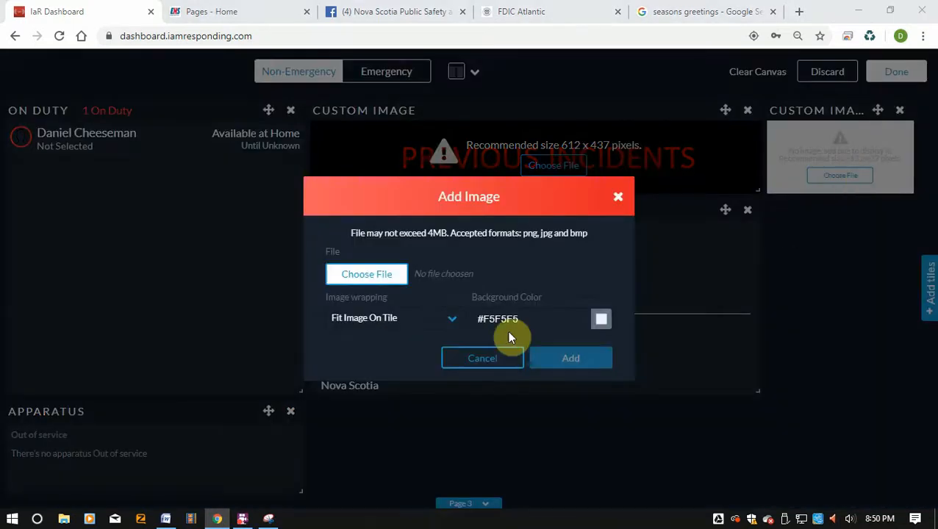
left_click(397, 279)
scroll(389, 199, "down", 5)
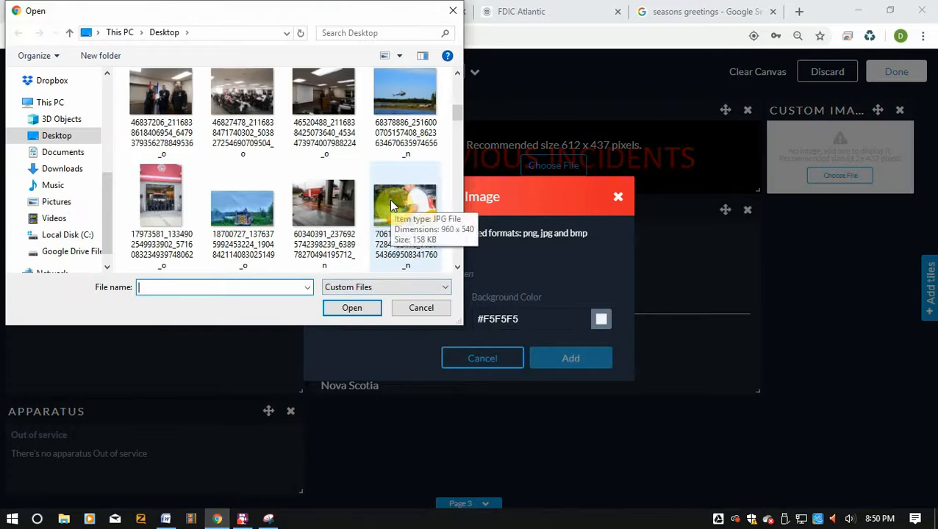
double_click(332, 232)
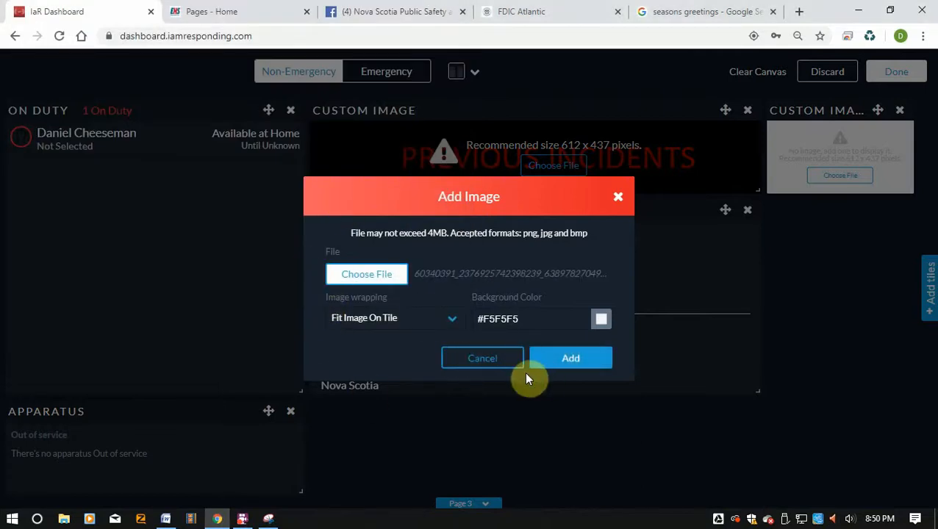
left_click(408, 319)
left_click(343, 343)
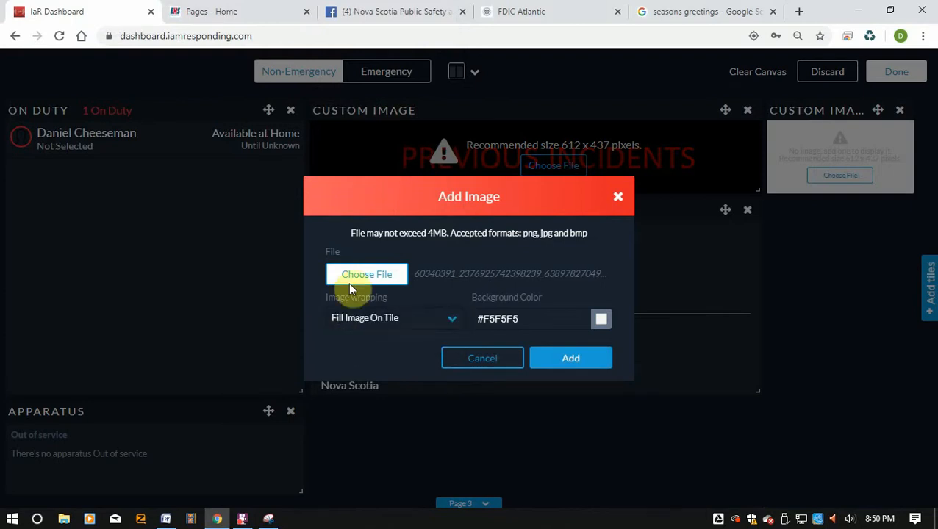
left_click(563, 358)
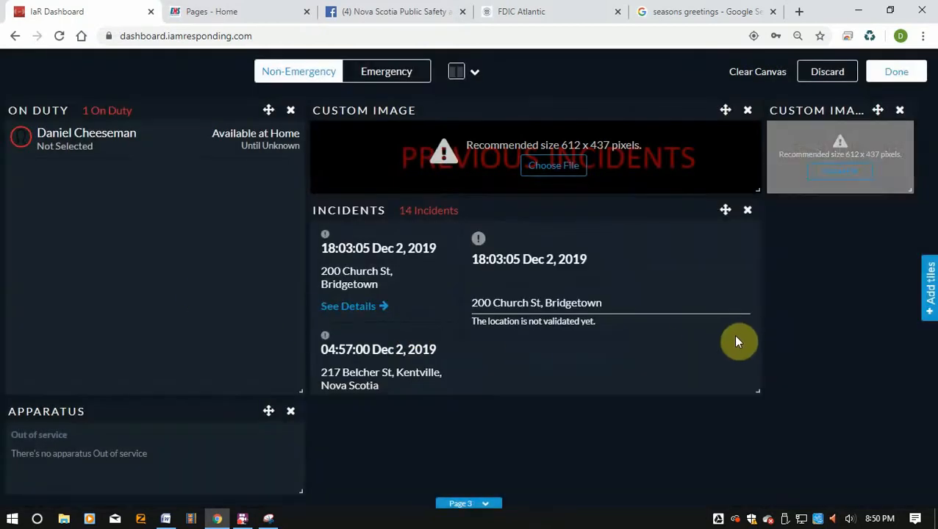
left_click_drag(909, 189, 909, 484)
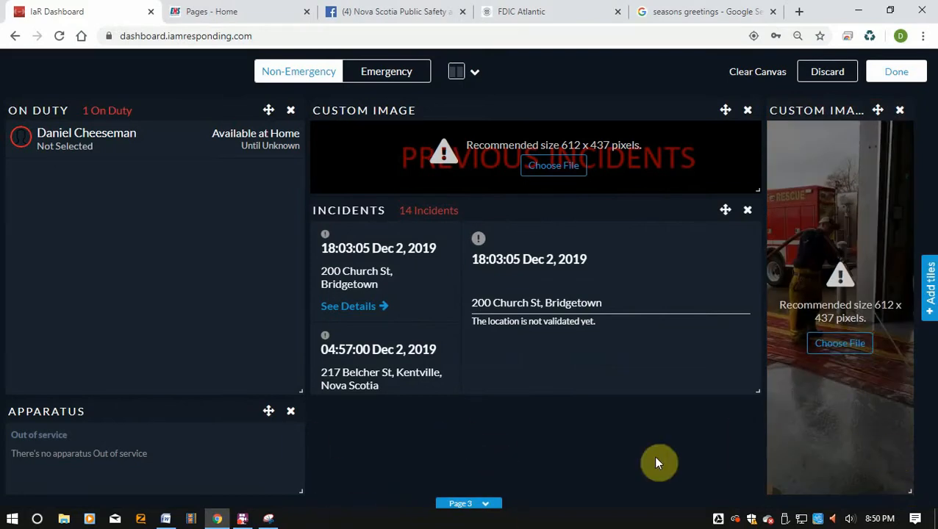
Step: Add another Custom Image tile to Page 3 in the space beneath the Incidents tile
left_click(929, 294)
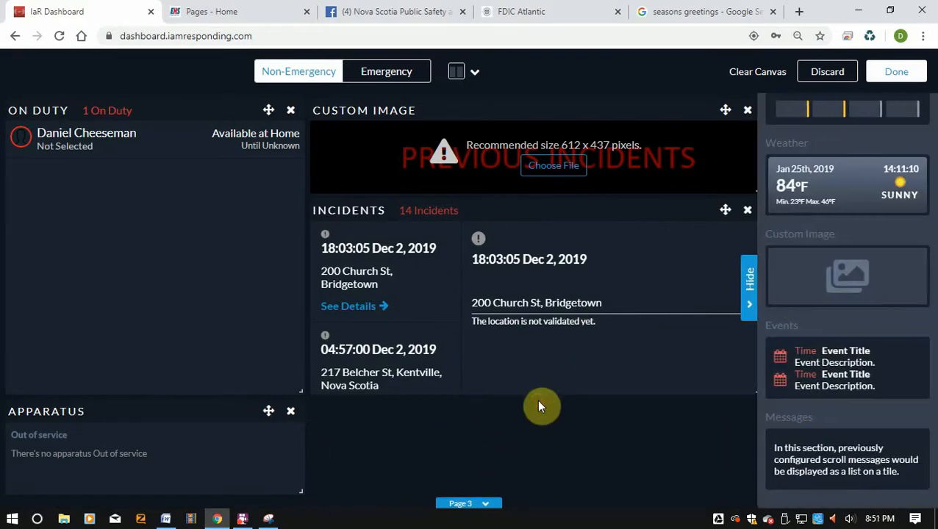
left_click(744, 294)
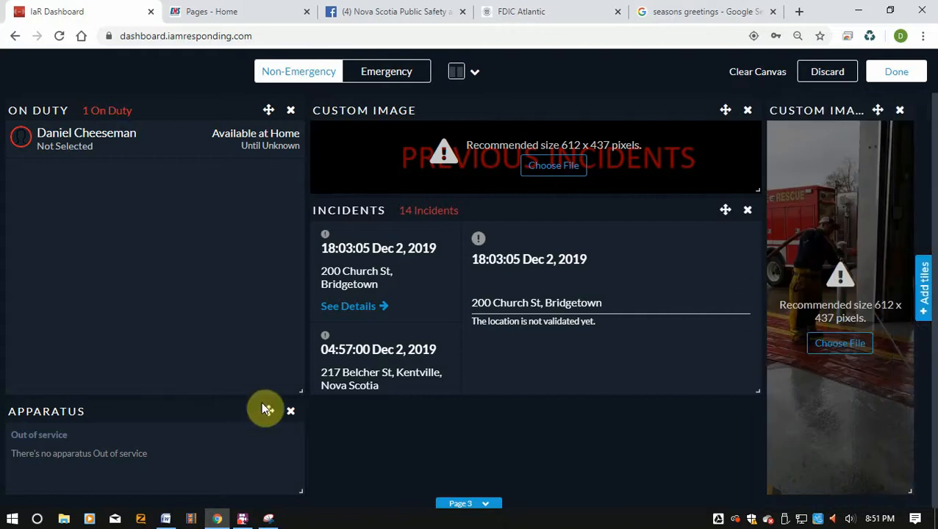
left_click(930, 283)
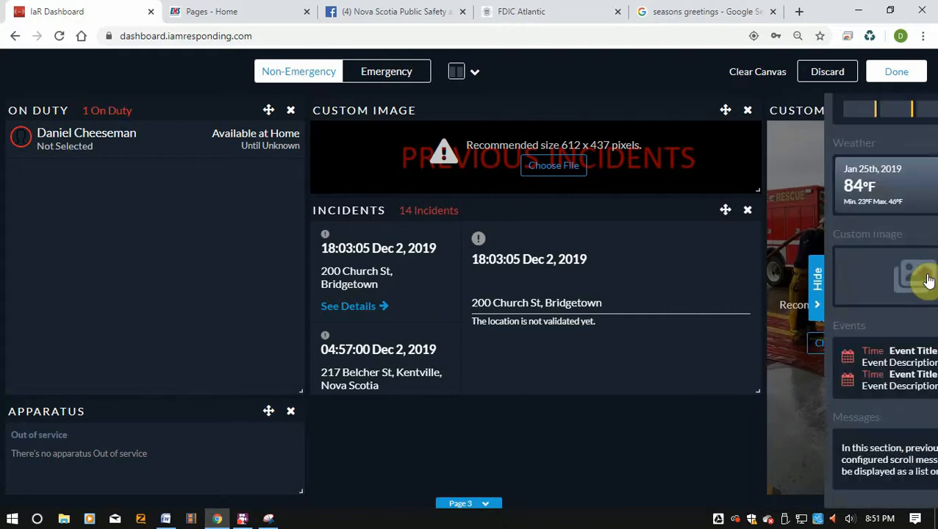
left_click(858, 271)
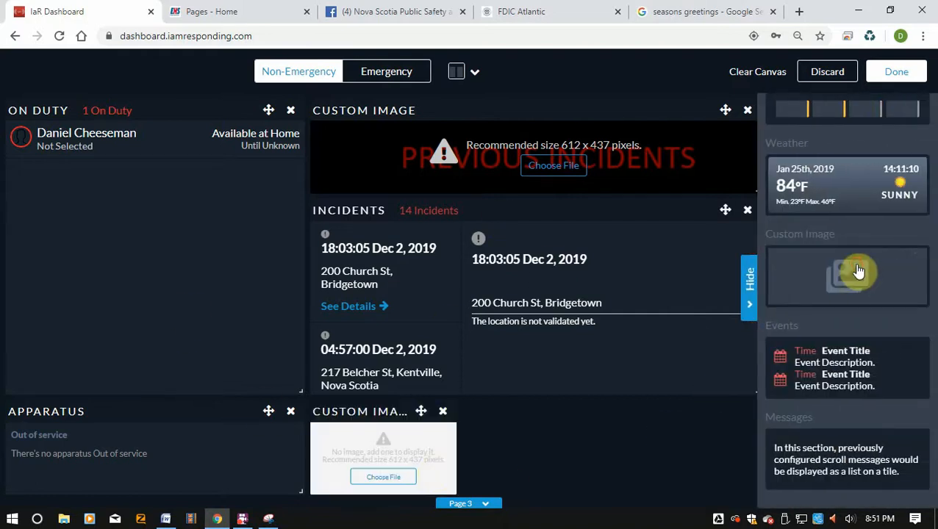
Step: Add the Desktop helicopter photo starting with 68378886 to the Custom Image tile beneath Incidents
left_click(379, 482)
left_click(372, 272)
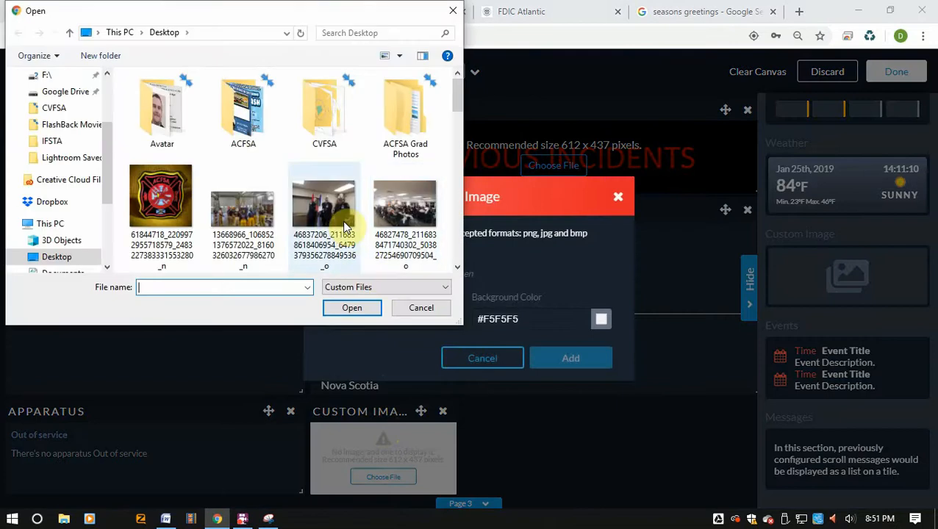
scroll(346, 229, "down", 1)
scroll(348, 226, "up", 1)
scroll(221, 251, "down", 1)
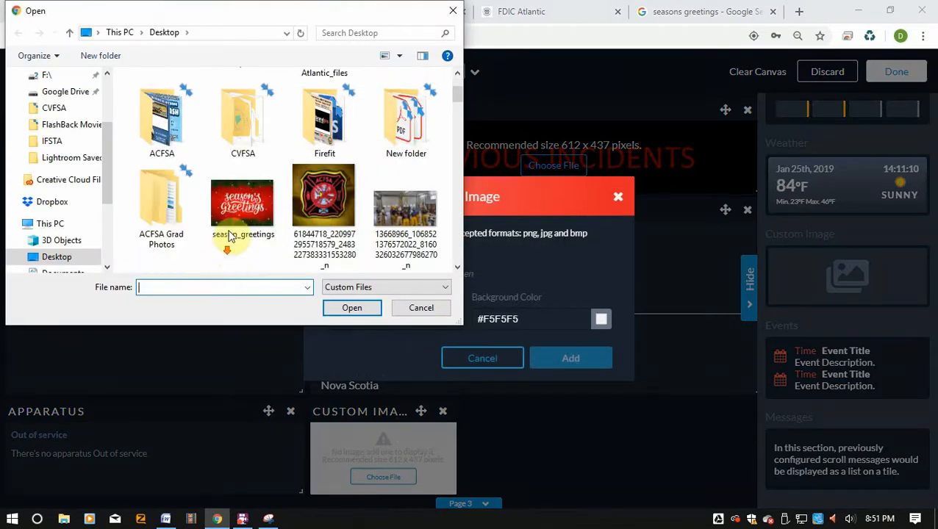
scroll(234, 233, "up", 1)
scroll(237, 239, "down", 2)
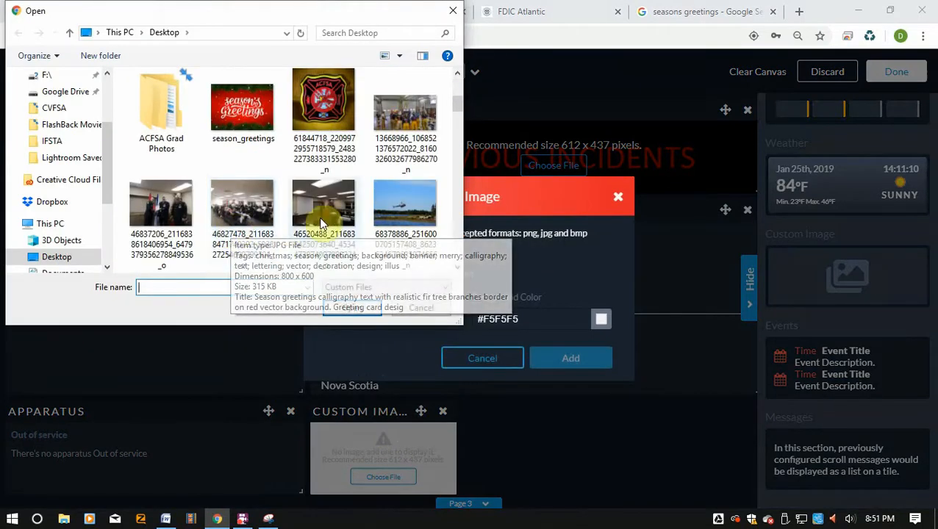
left_click(407, 197)
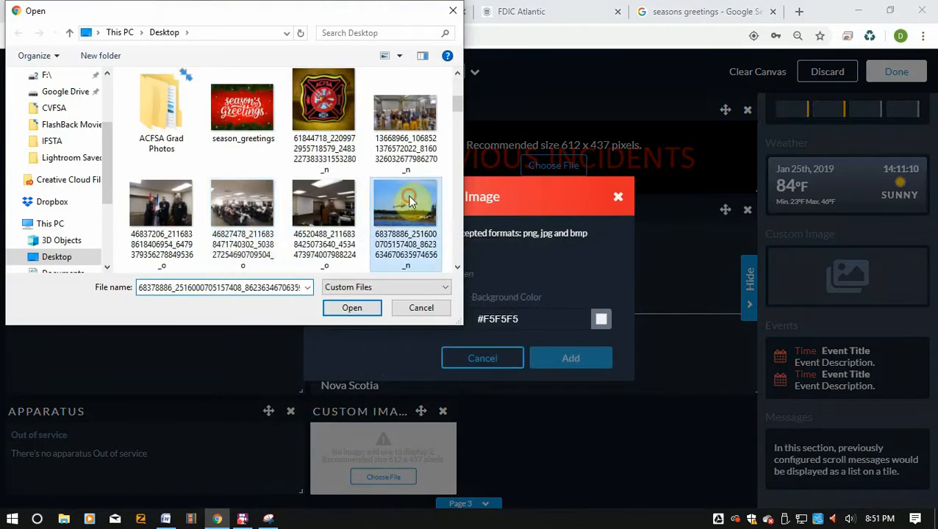
left_click(352, 307)
left_click(580, 358)
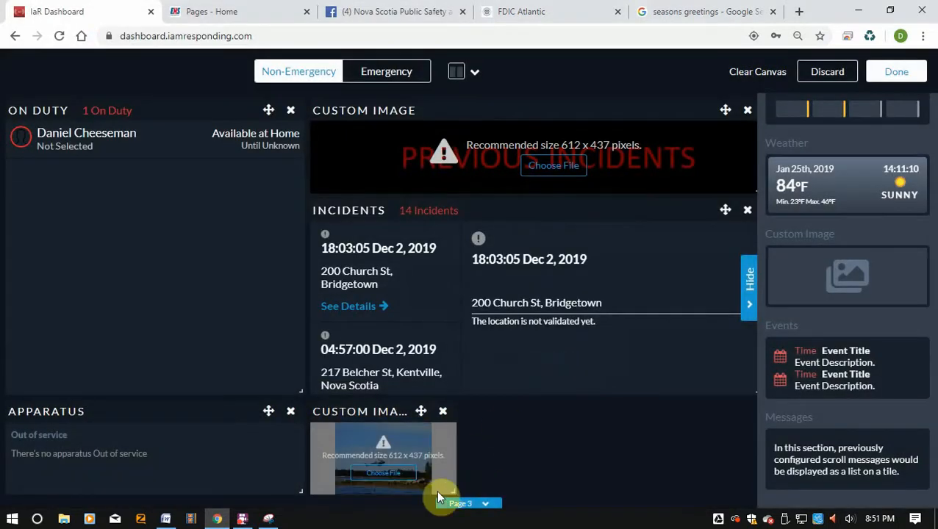
Step: Set the helicopter photo's wrapping to Fill Image On Tile and widen its tile to match the Incidents tile
left_click(379, 474)
left_click(367, 274)
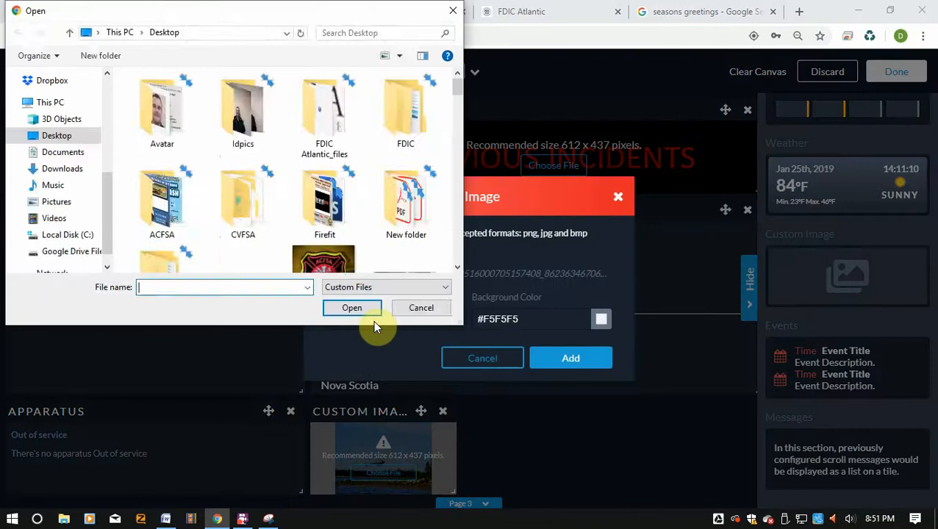
left_click(416, 309)
left_click(413, 317)
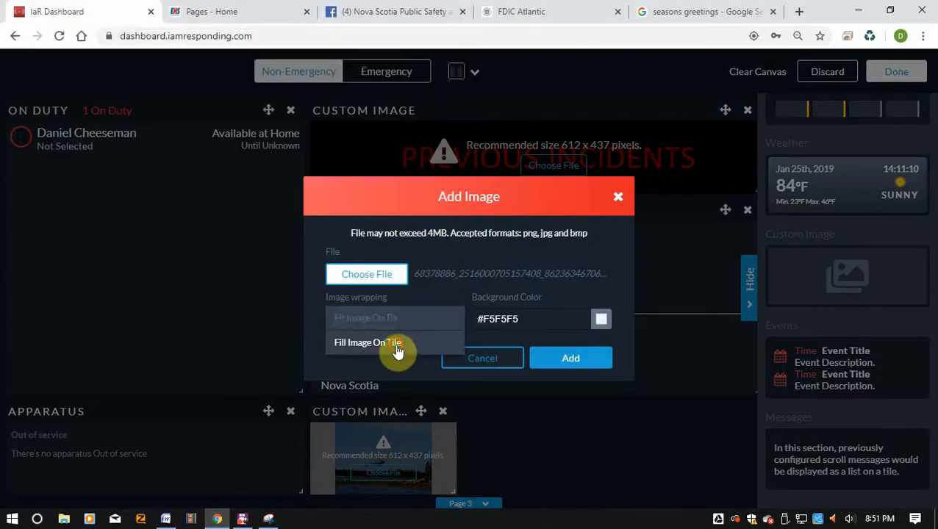
left_click(397, 345)
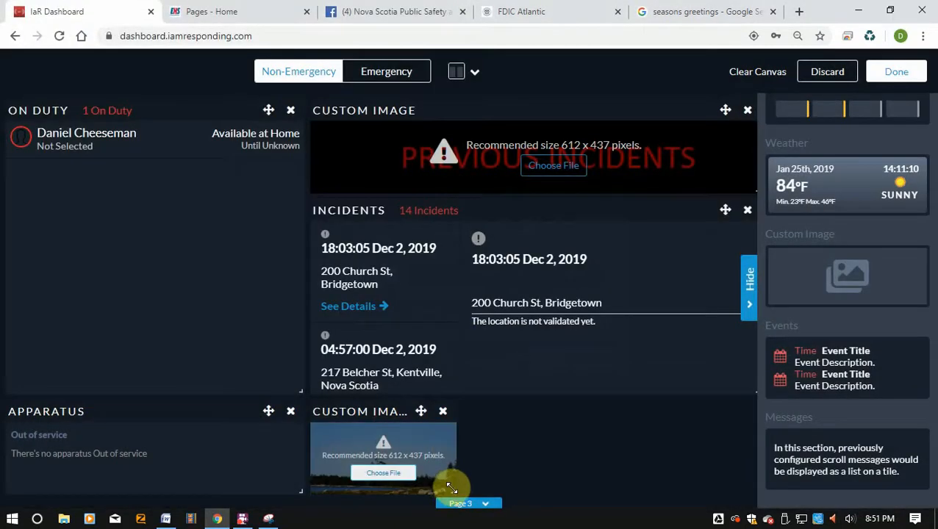
left_click_drag(453, 490, 754, 467)
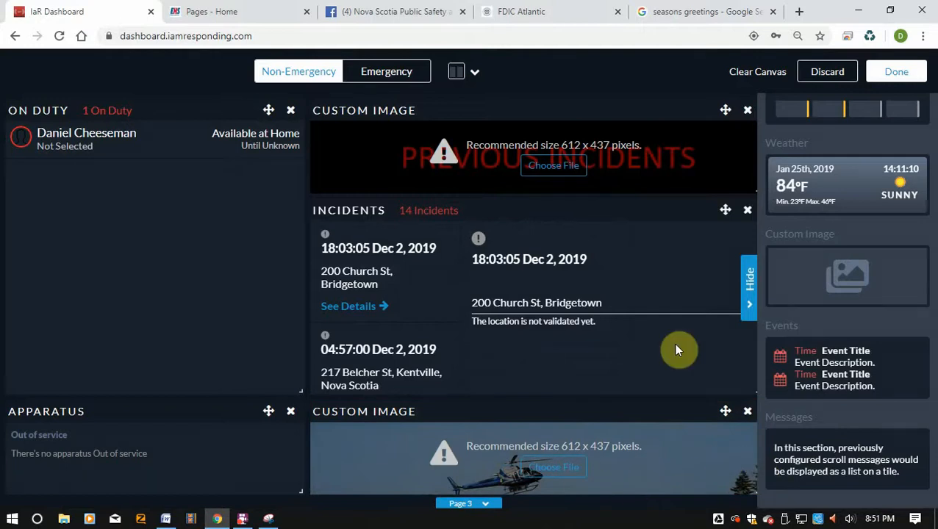
Step: Hide the list of available tiles and view the Page 3 layout in full screen
left_click(744, 280)
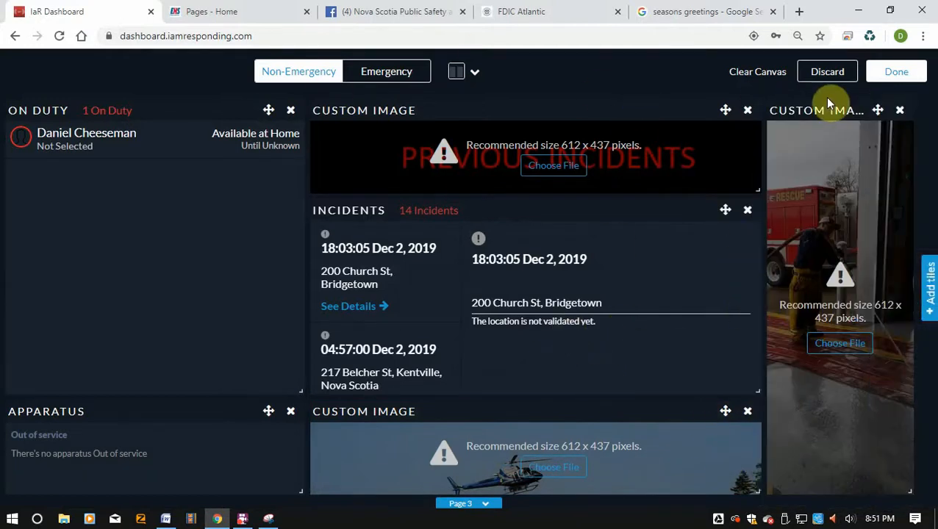
key("F11")
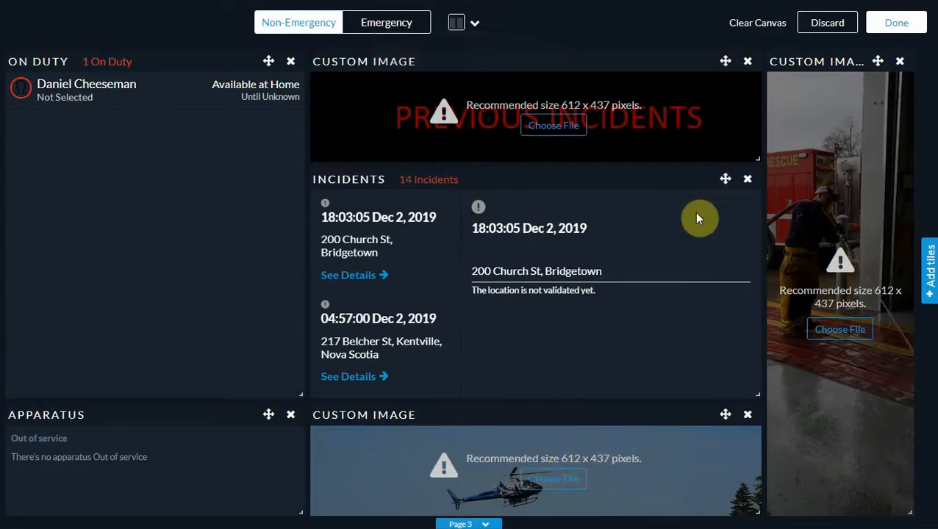
Step: Leave the full-screen view and switch the dashboard editor from Page 3 to Page 4
key("F11")
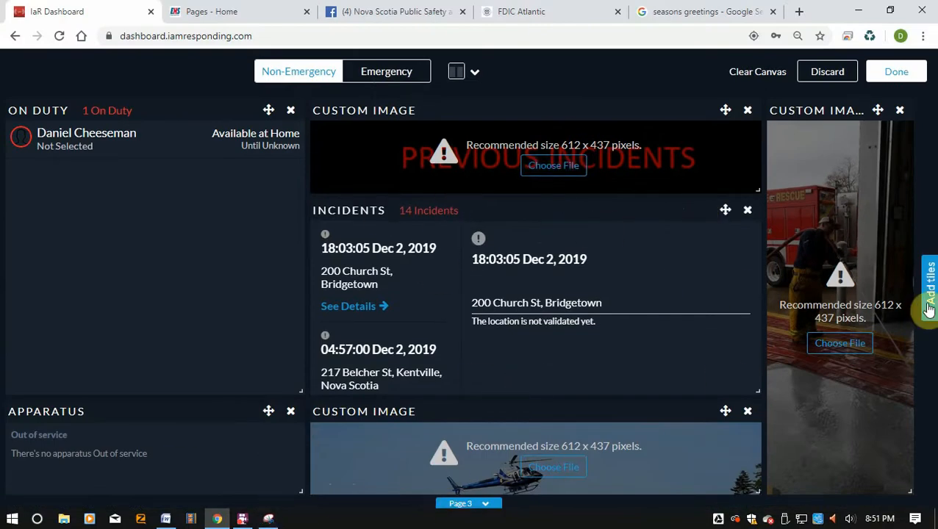
left_click(929, 278)
left_click(748, 305)
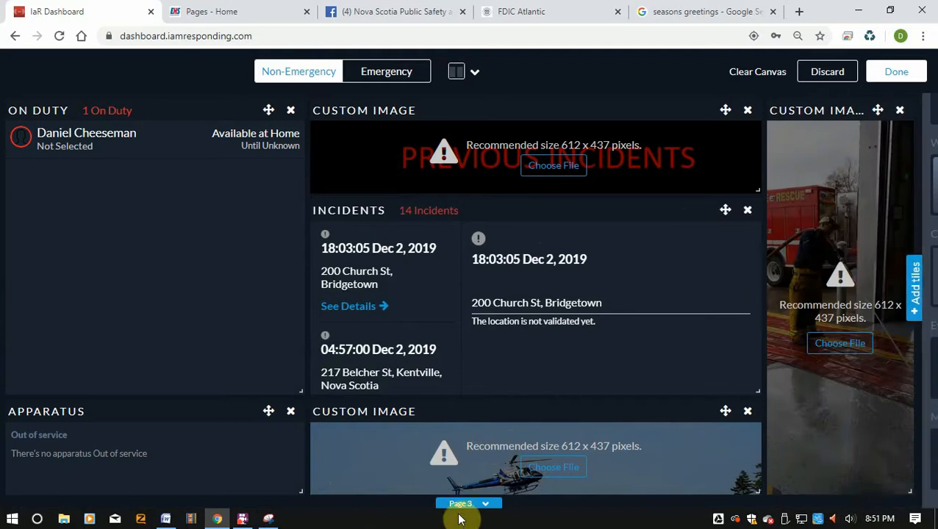
left_click(462, 506)
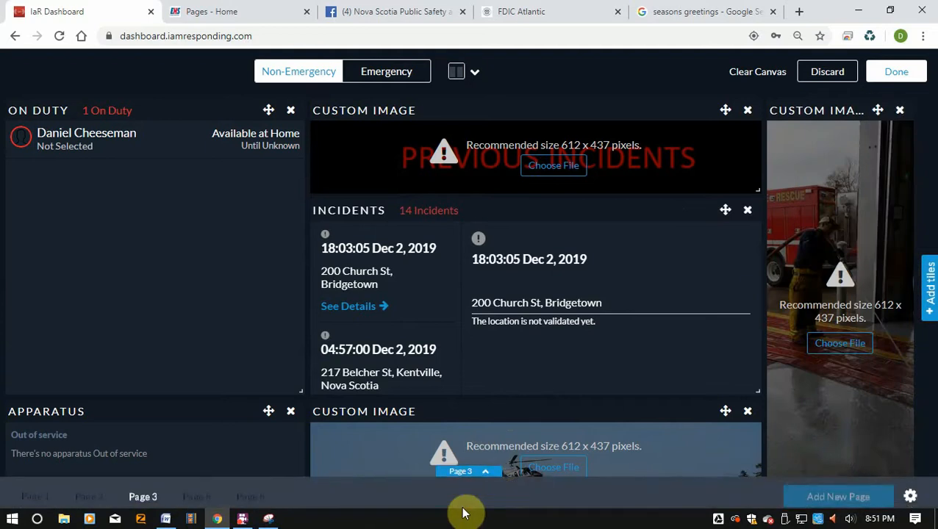
left_click(197, 491)
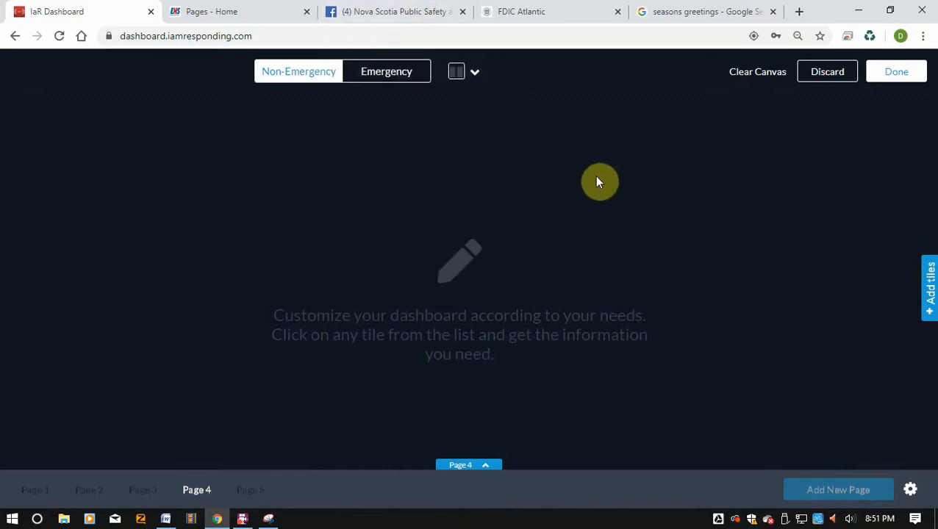
Step: Look through the EHS Medical First Responder site's home page, including its news, videos, approved sessions and related links
left_click(268, 12)
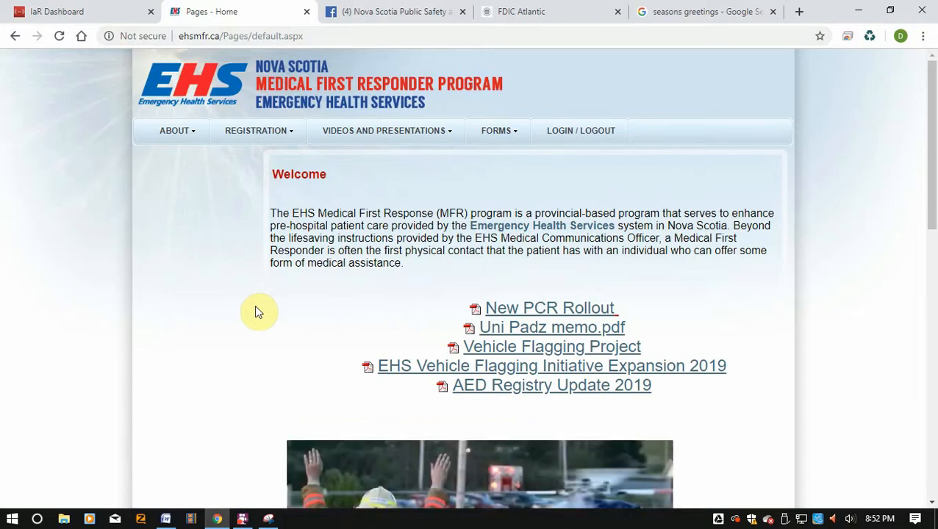
left_click(293, 277)
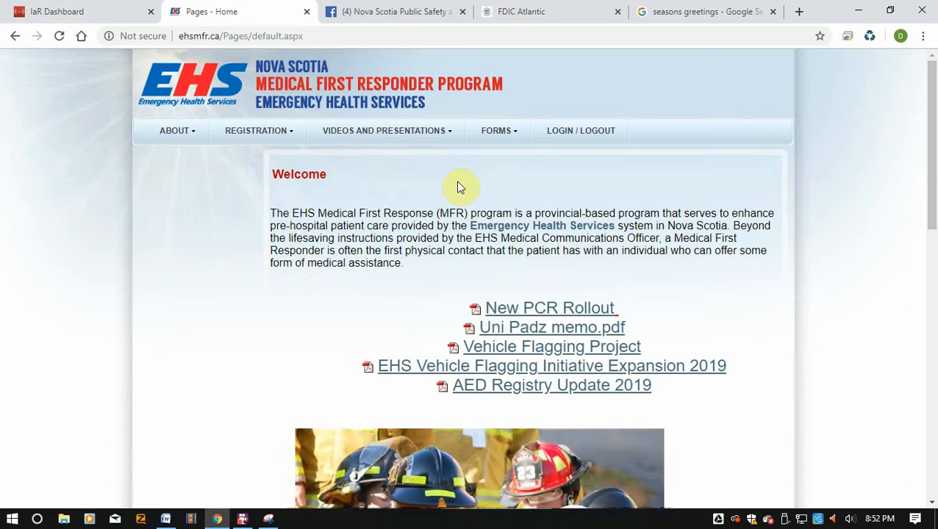
scroll(454, 189, "down", 8)
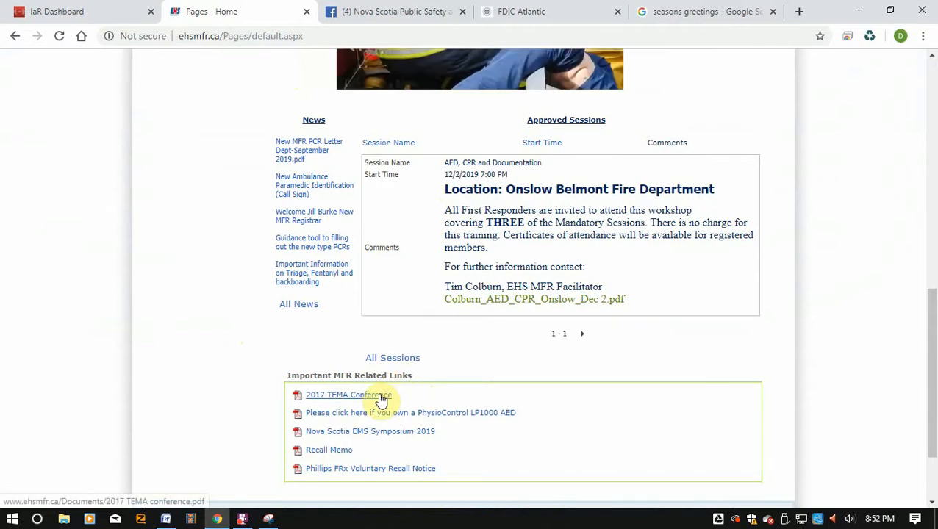
scroll(404, 398, "up", 1)
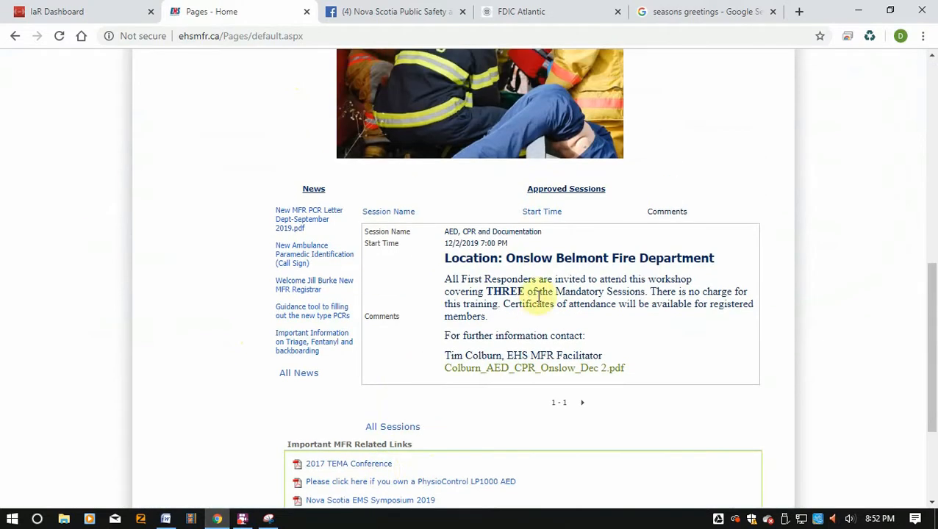
scroll(651, 294, "up", 8)
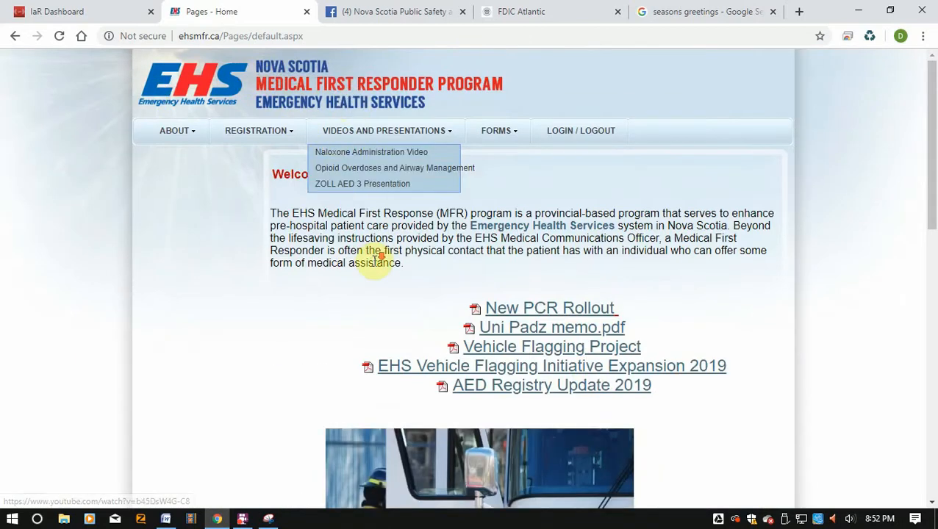
scroll(376, 258, "down", 5)
scroll(376, 265, "down", 4)
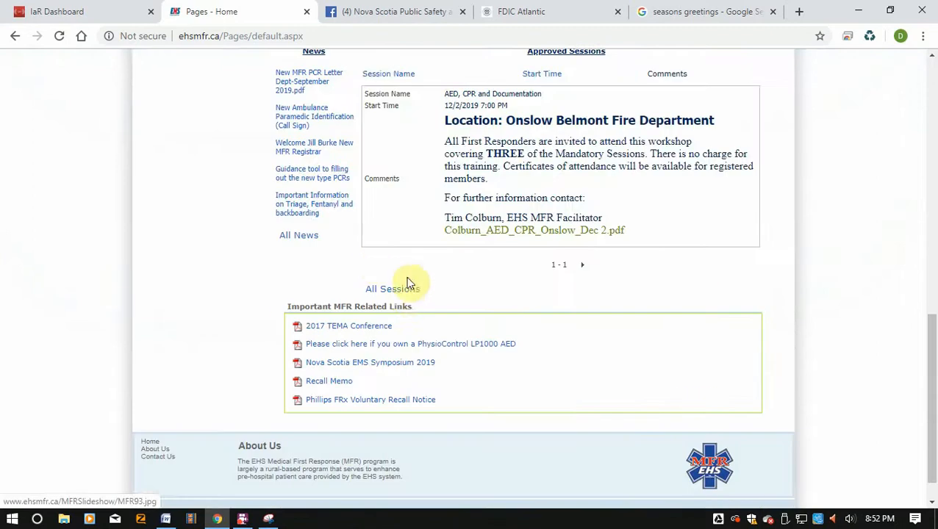
Step: Open the full MFR session listing and display the PDF poster for the December 4 workshop at Bear River Fire Department
left_click(404, 289)
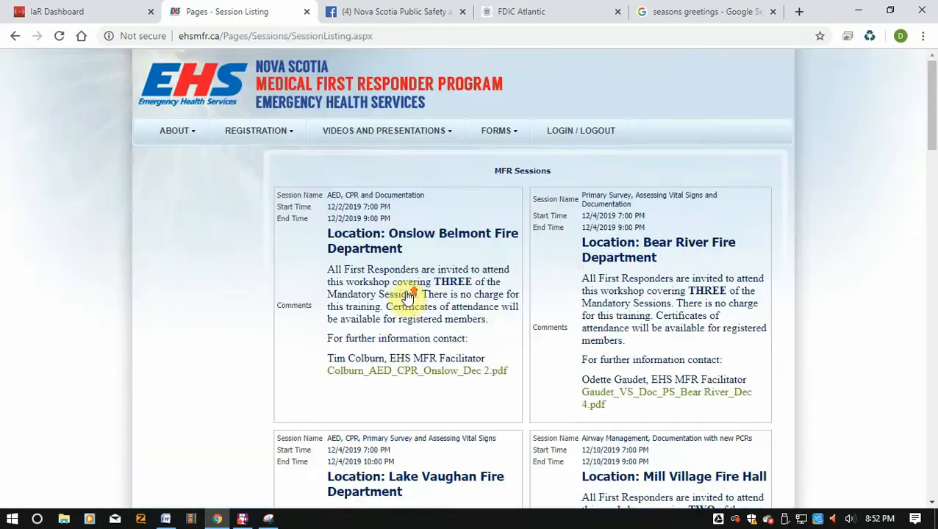
scroll(408, 296, "down", 5)
scroll(408, 296, "up", 5)
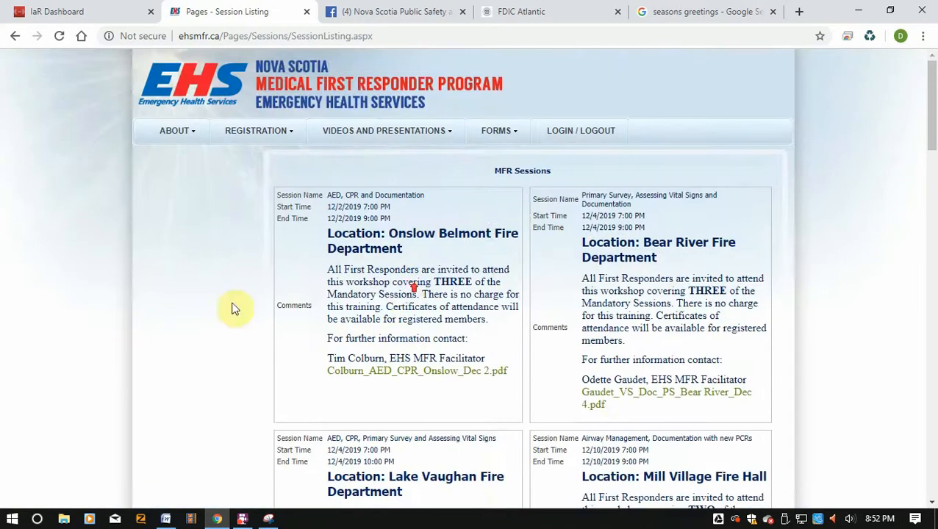
left_click(641, 399)
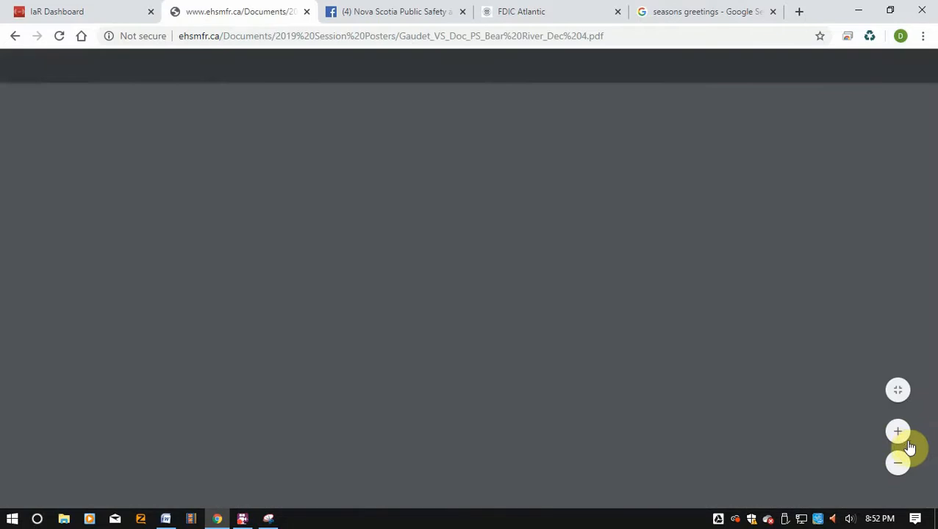
scroll(726, 377, "down", 3)
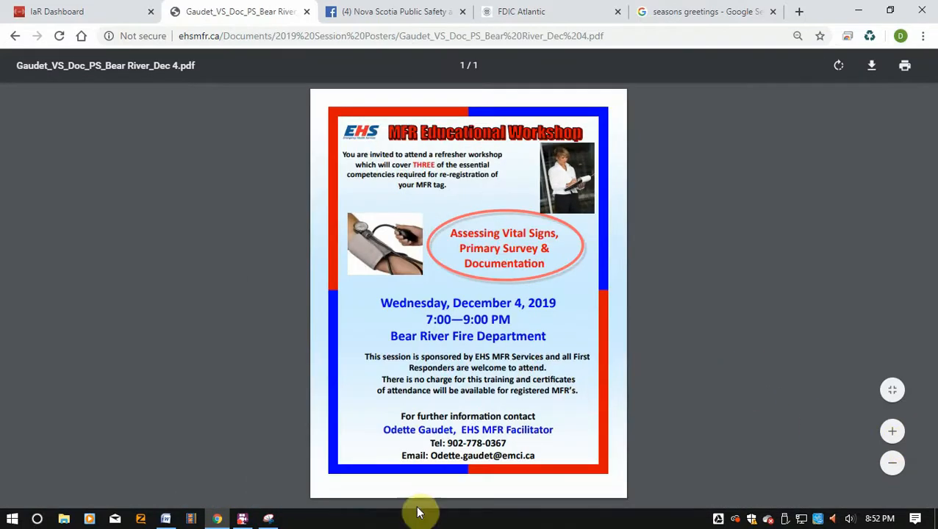
Step: Capture the whole MFR Educational Workshop poster with Snipping Tool and save it to the Desktop as Capture (PNG), replacing the existing file
left_click(269, 519)
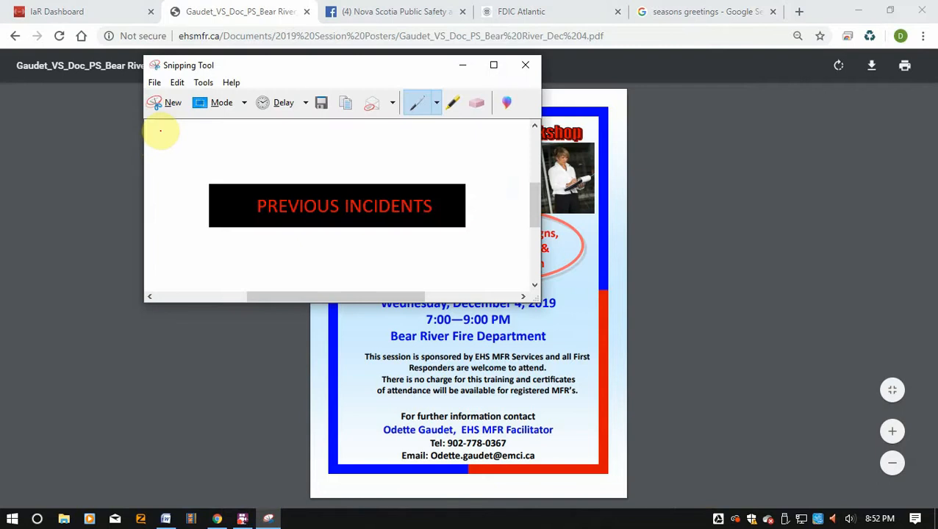
left_click(165, 103)
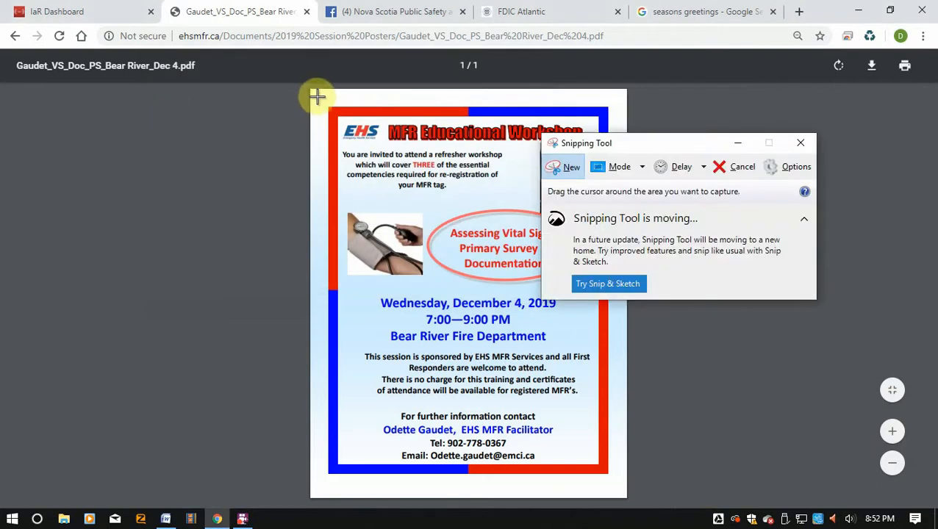
left_click_drag(326, 103, 610, 477)
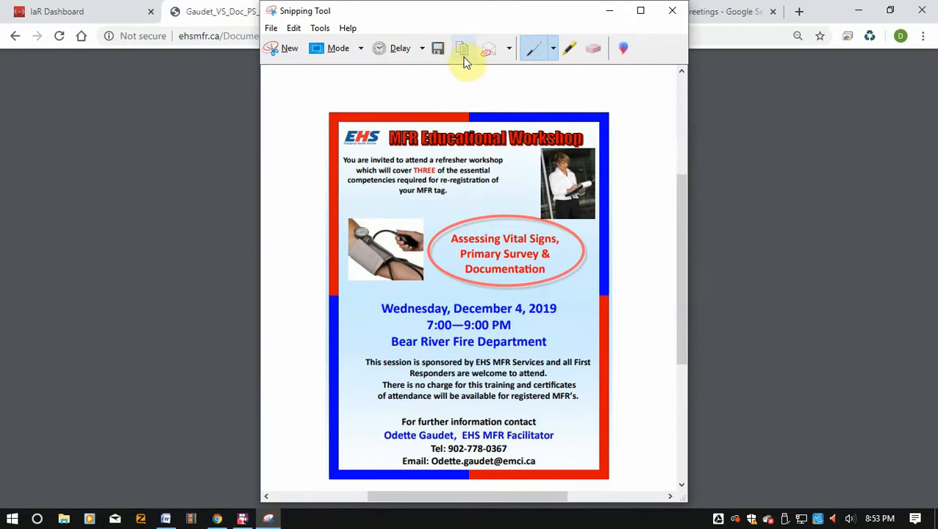
left_click(438, 48)
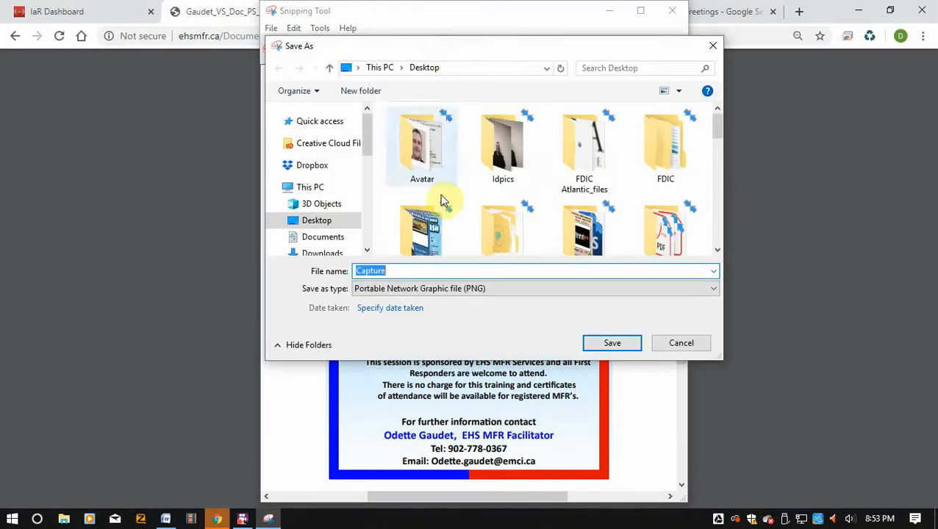
left_click(612, 346)
left_click(505, 259)
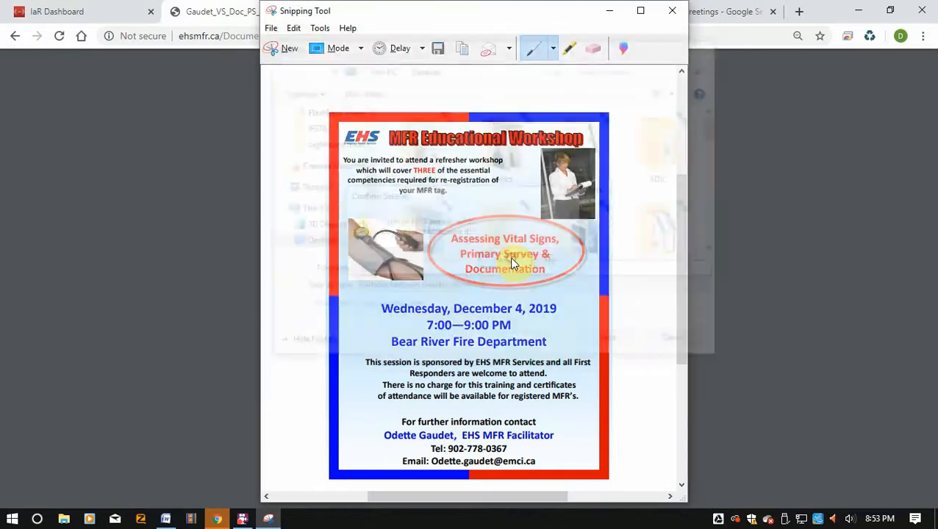
Step: Return to the IaR Dashboard and add a Custom Image tile to the empty Page 4
left_click(143, 184)
left_click(110, 12)
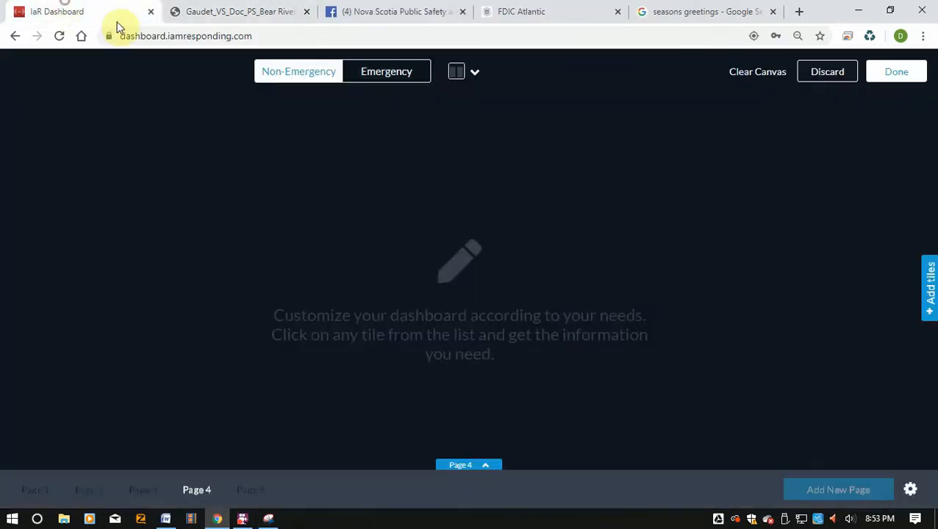
left_click(925, 298)
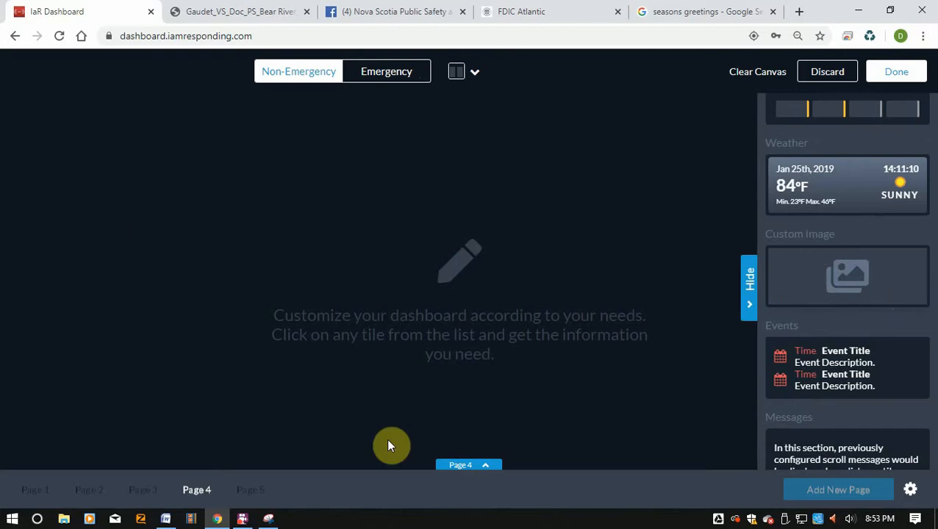
left_click(851, 288)
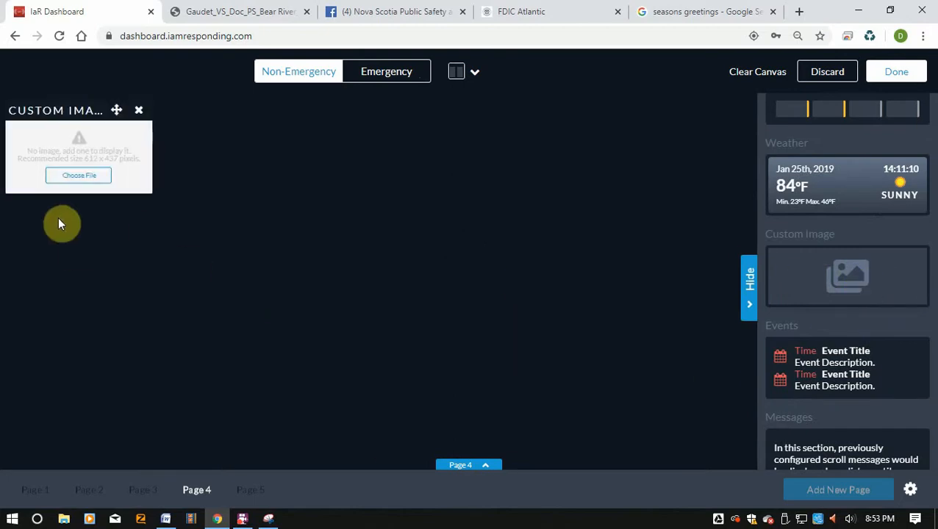
Step: Search the Desktop for CAP and add Capture.PNG to the Page 4 Custom Image tile with Fit Image On Tile wrapping
left_click(83, 176)
left_click(362, 271)
left_click(345, 254)
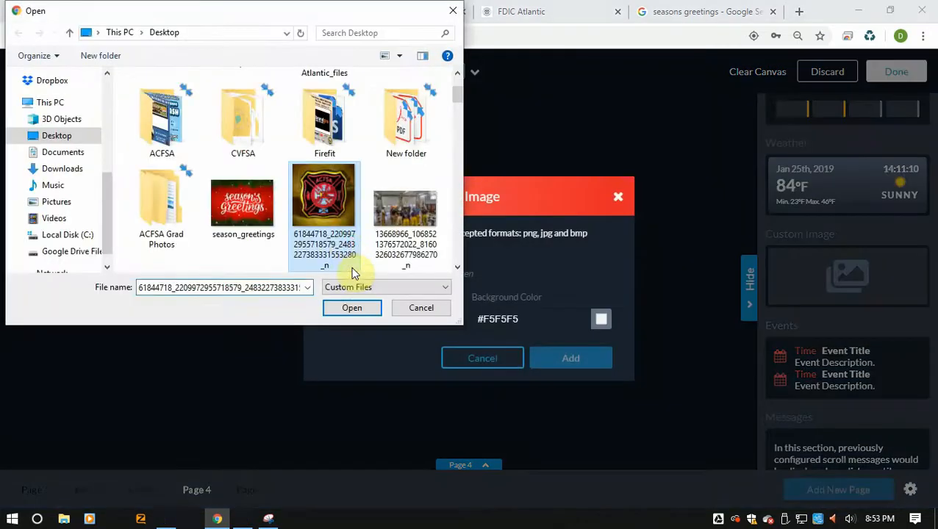
scroll(345, 254, "down", 2)
scroll(345, 253, "up", 2)
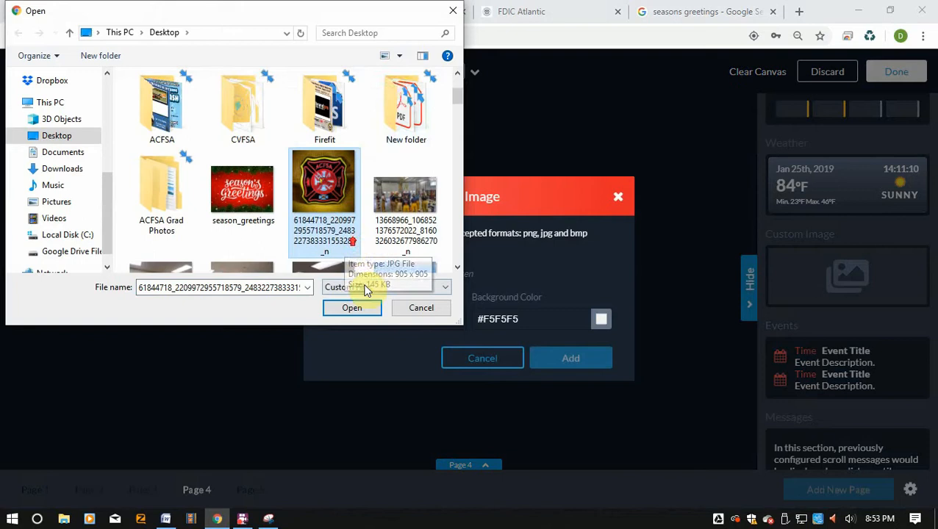
left_click(384, 33)
type("CA")
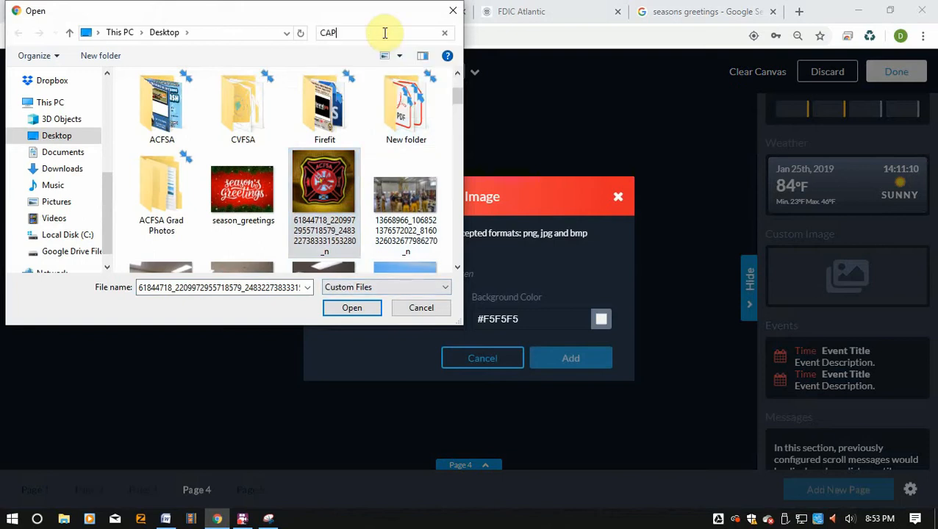
type("P")
double_click(136, 103)
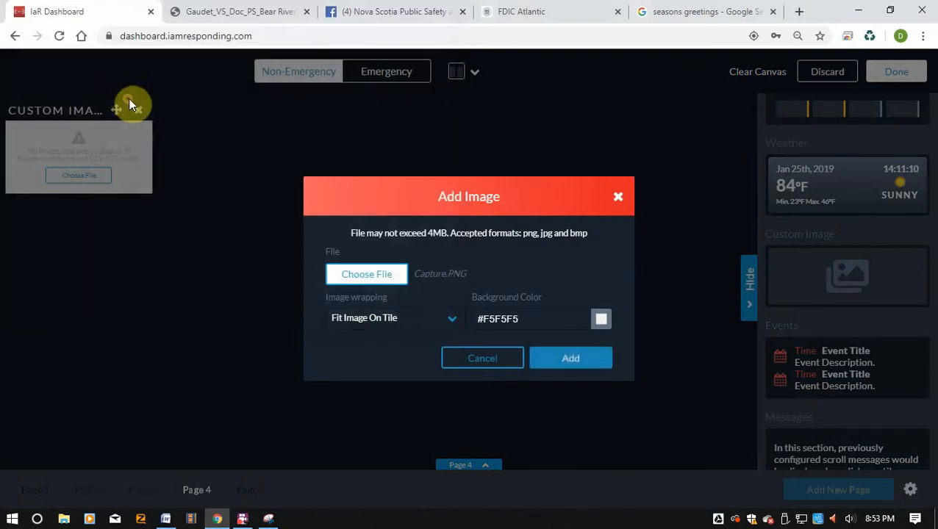
left_click(570, 359)
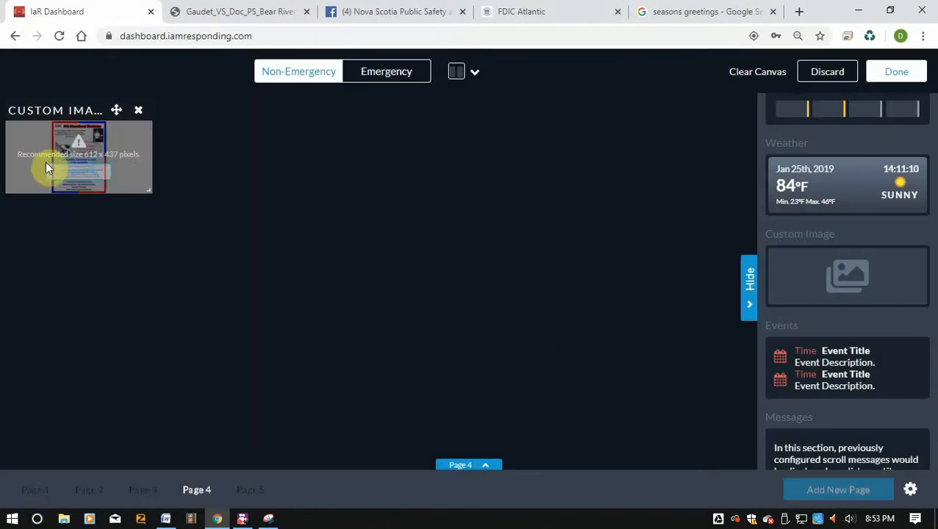
Step: Enlarge the workshop poster tile to two columns wide and full page height, and hide the page bar and tile list
left_click_drag(148, 190, 267, 471)
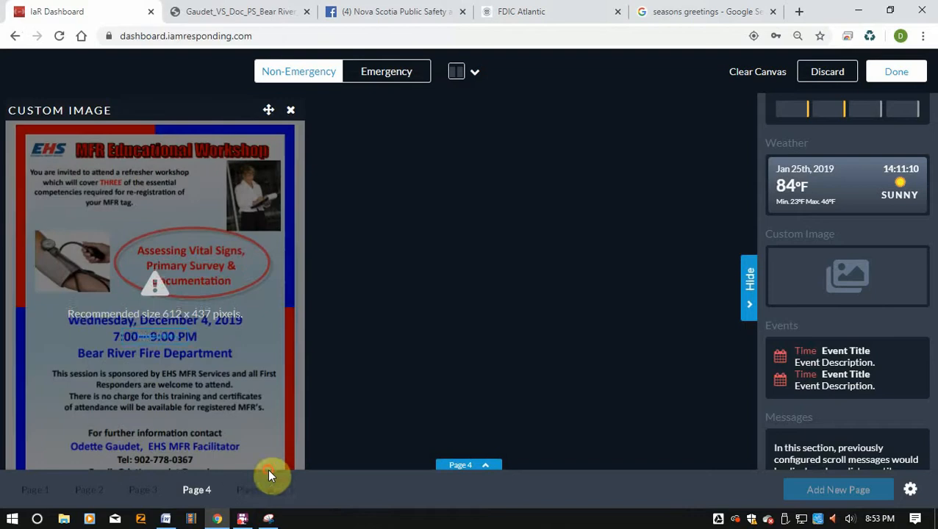
left_click(460, 466)
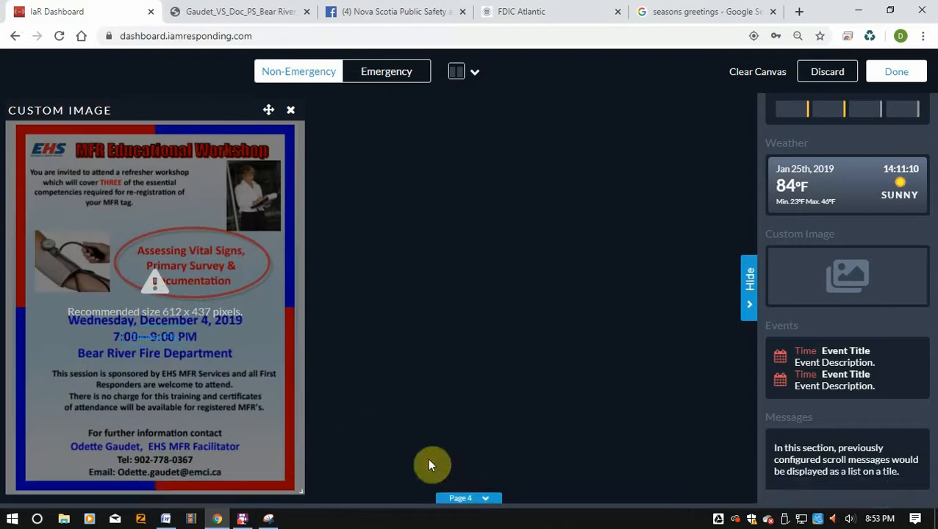
left_click(744, 282)
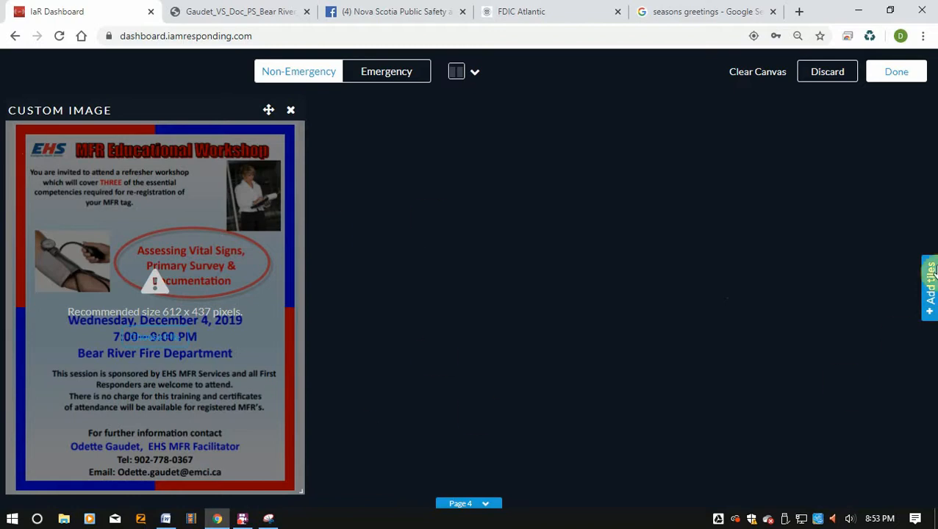
Step: Switch to the Facebook TMR Training Night post and capture the whole poster with Snipping Tool, keeping the tool window clear of it
left_click(365, 6)
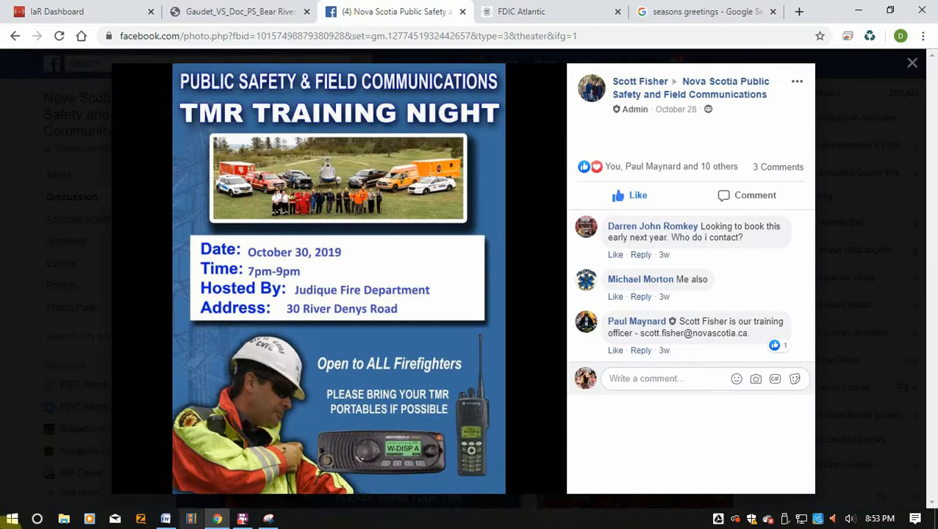
left_click(272, 521)
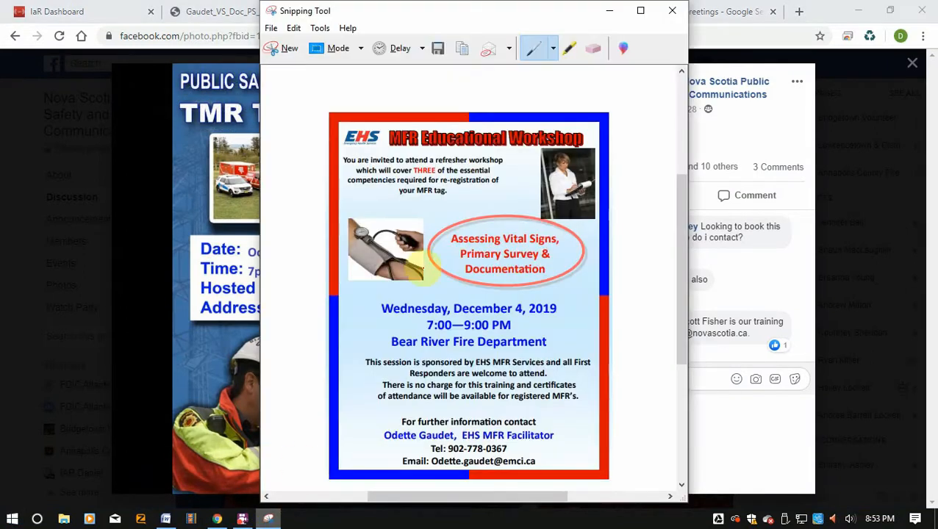
left_click(292, 50)
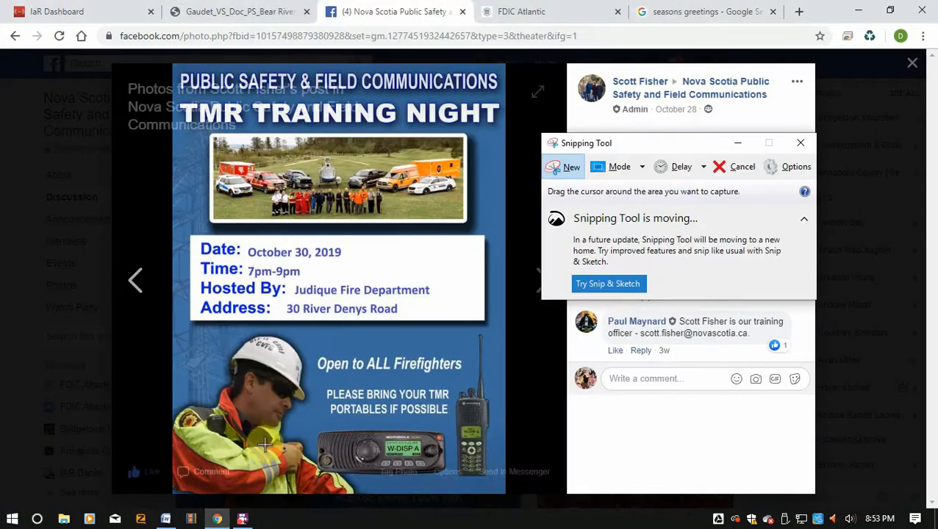
left_click(571, 167)
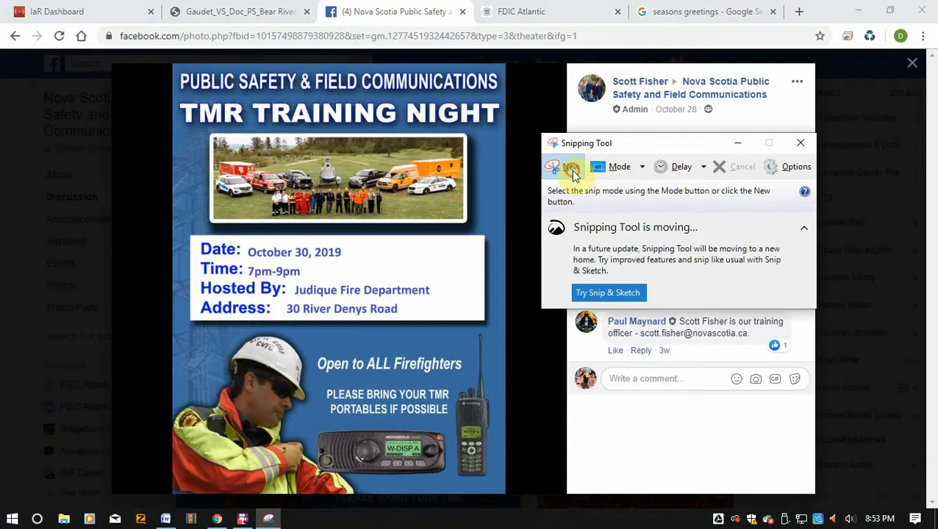
left_click_drag(616, 143, 706, 129)
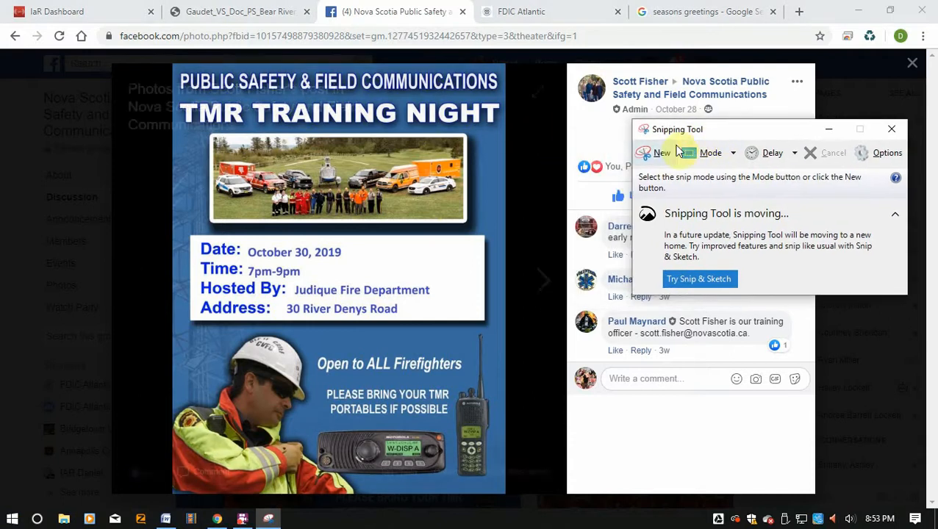
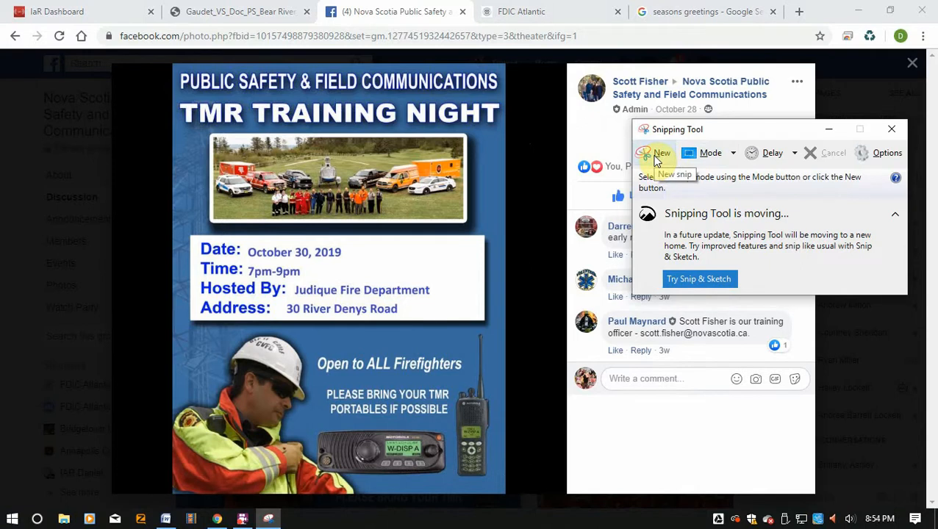
left_click(657, 160)
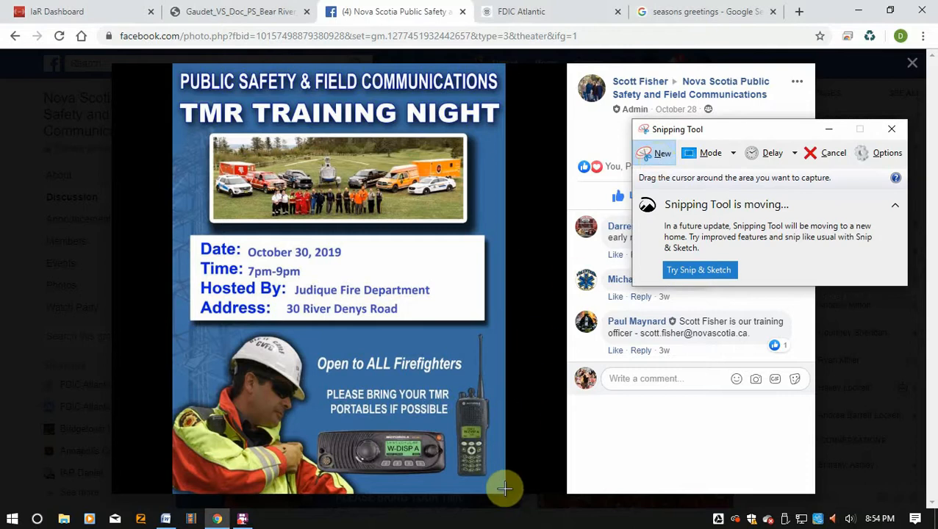
left_click_drag(504, 493, 174, 65)
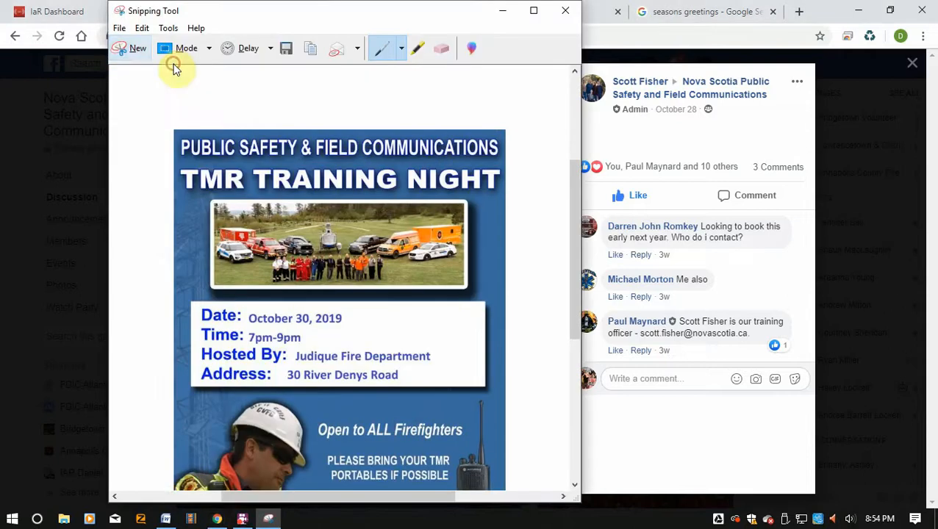
scroll(367, 220, "down", 2)
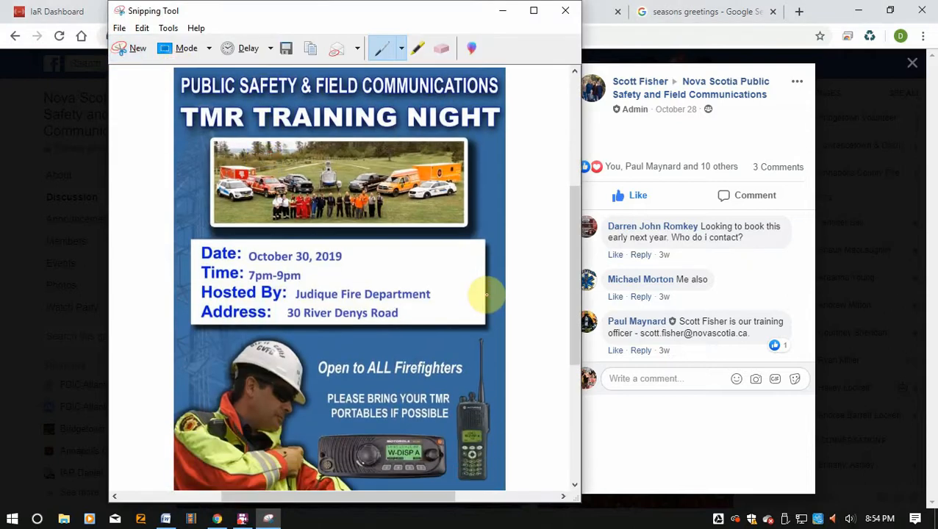
Step: Save the snip to the Desktop as Capture (PNG), replacing the existing file, and minimize Snipping Tool
left_click(286, 48)
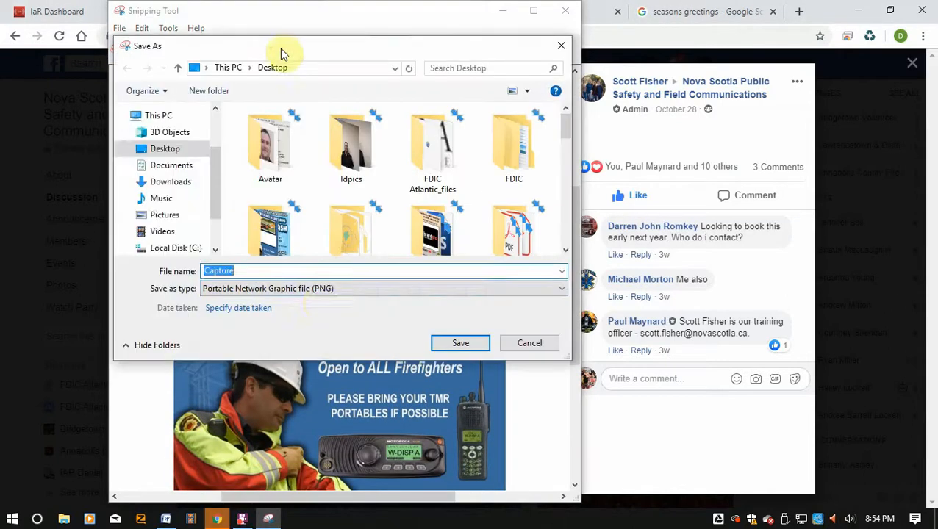
left_click(458, 343)
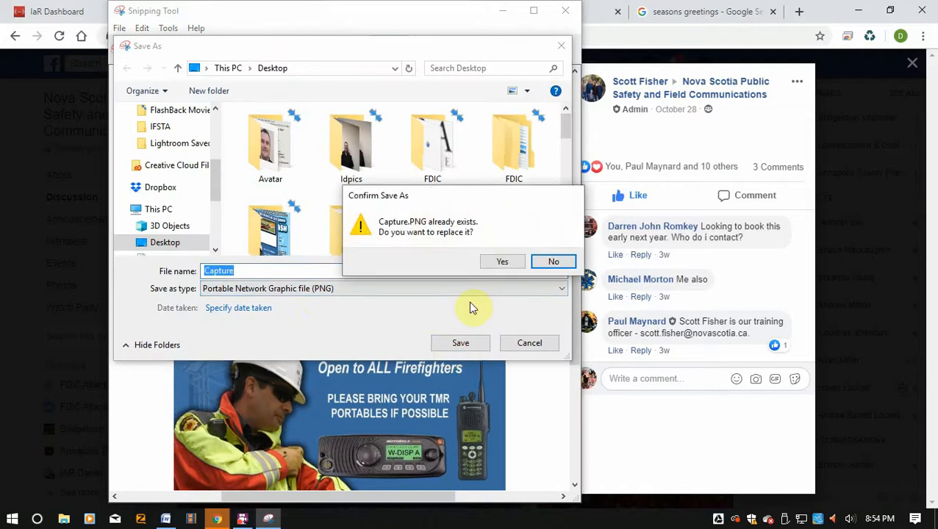
left_click(502, 262)
left_click(503, 12)
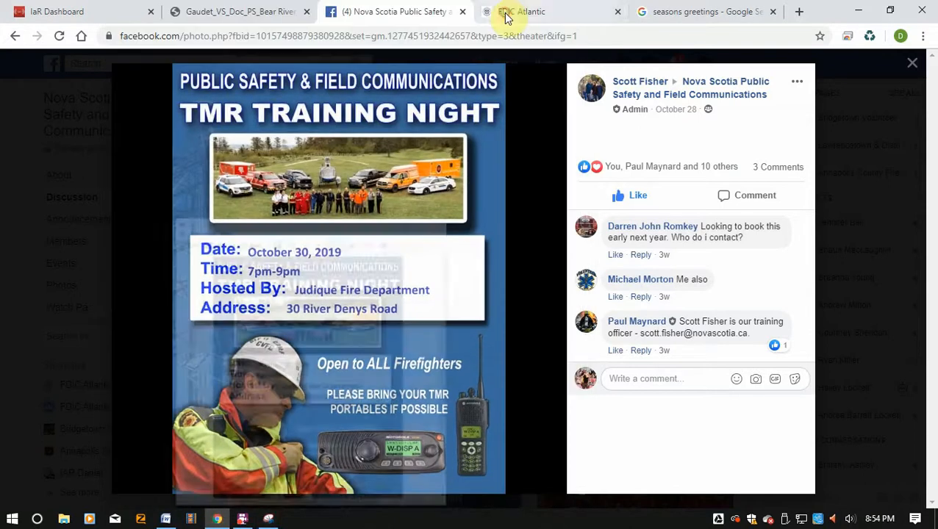
Step: Return to the IaR Dashboard and add a second Custom Image tile to Page 4 beside the workshop poster
left_click(121, 10)
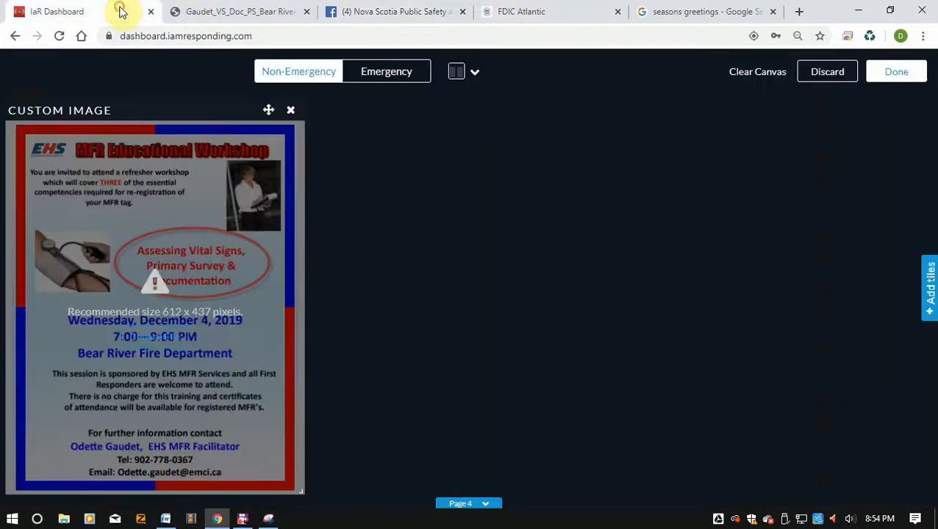
left_click(930, 298)
left_click(841, 284)
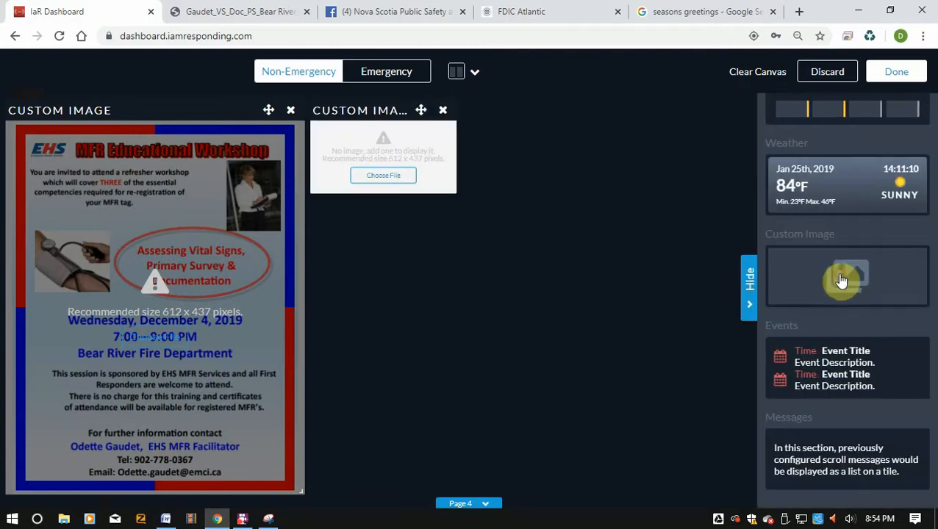
Step: Search the Desktop for CAPT and add Capture.PNG to the new Custom Image tile with Fit Image On Tile wrapping
left_click(378, 175)
left_click(383, 297)
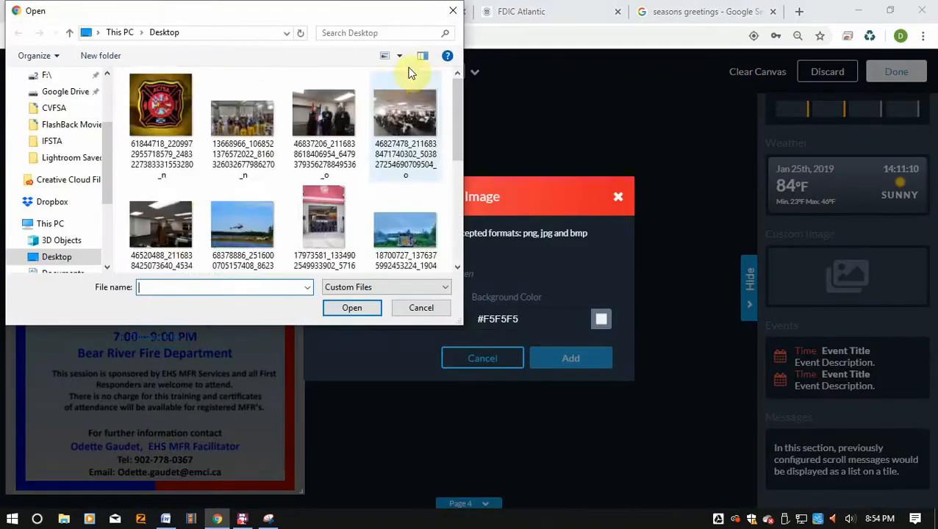
left_click(392, 29)
type("CA")
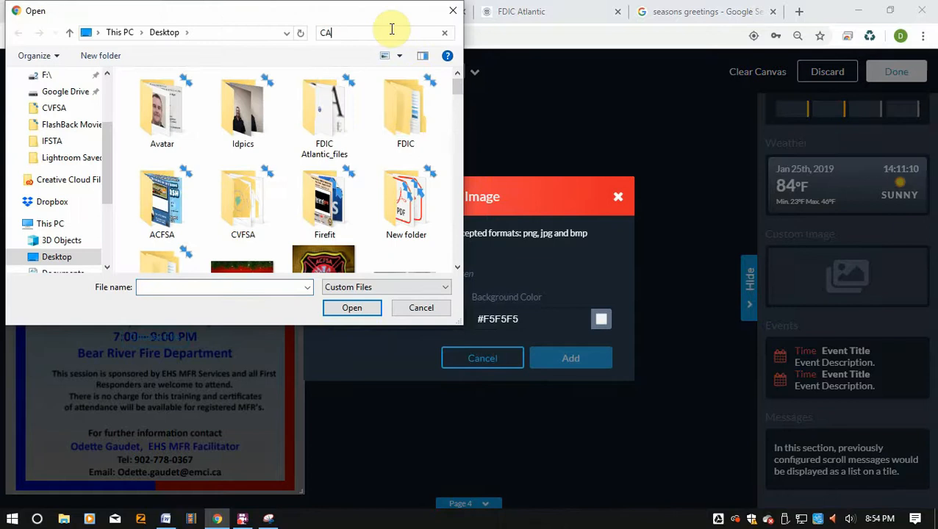
type("PT")
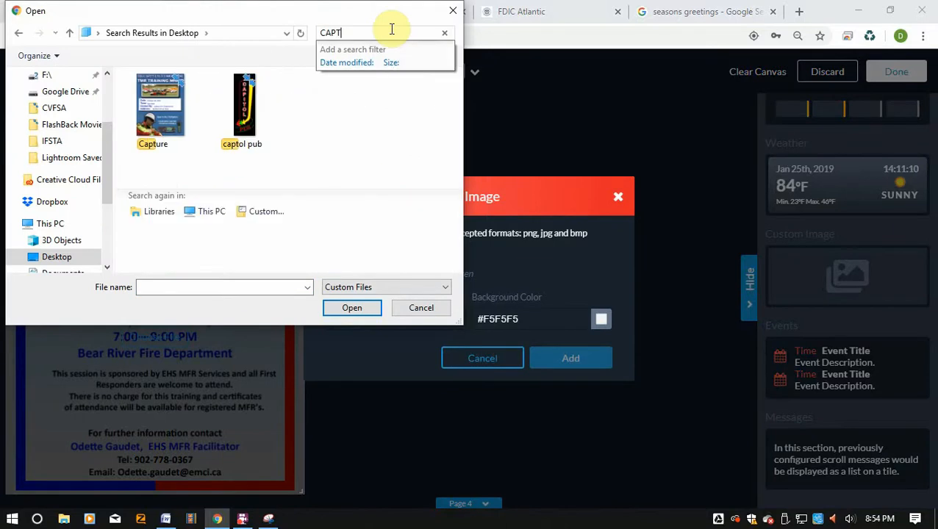
left_click(134, 104)
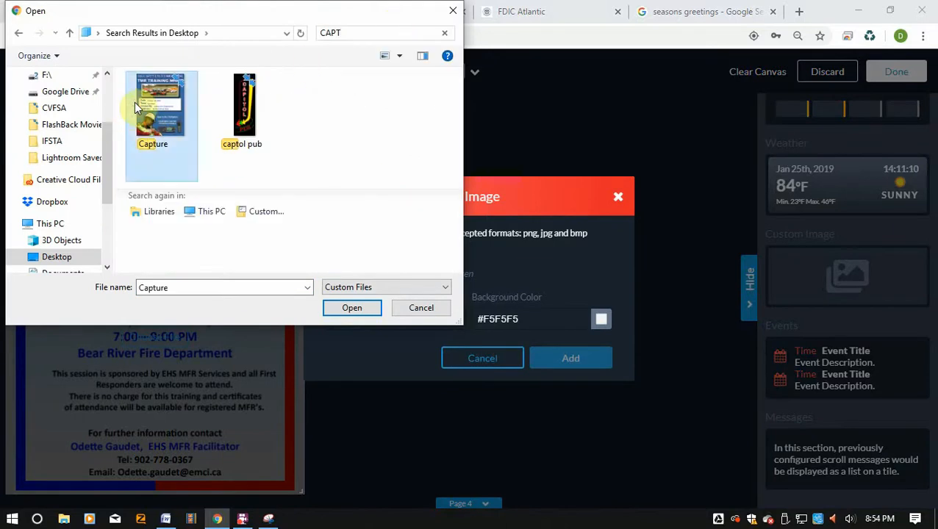
double_click(167, 99)
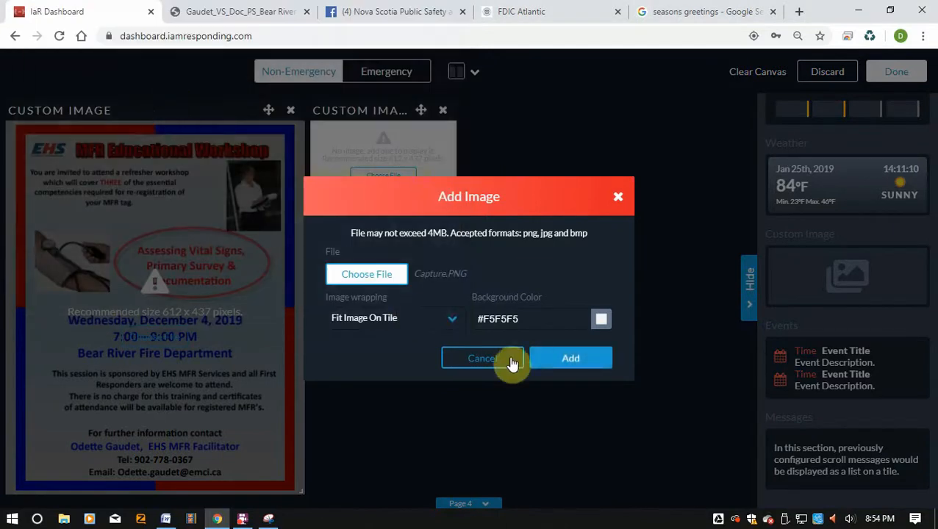
left_click(585, 368)
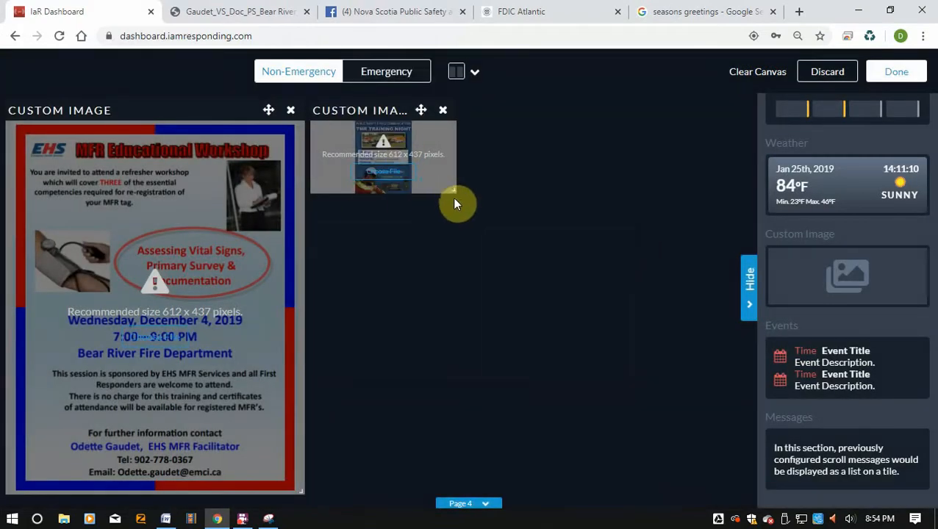
Step: Enlarge the TMR poster tile to two columns wide and full page height, and set its background color to blue #5e5eff
left_click_drag(453, 190, 592, 485)
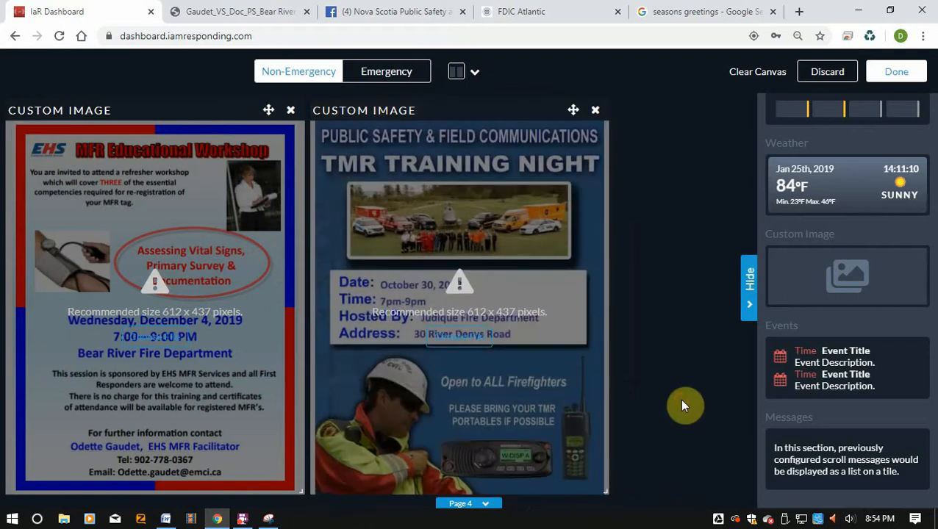
left_click(477, 352)
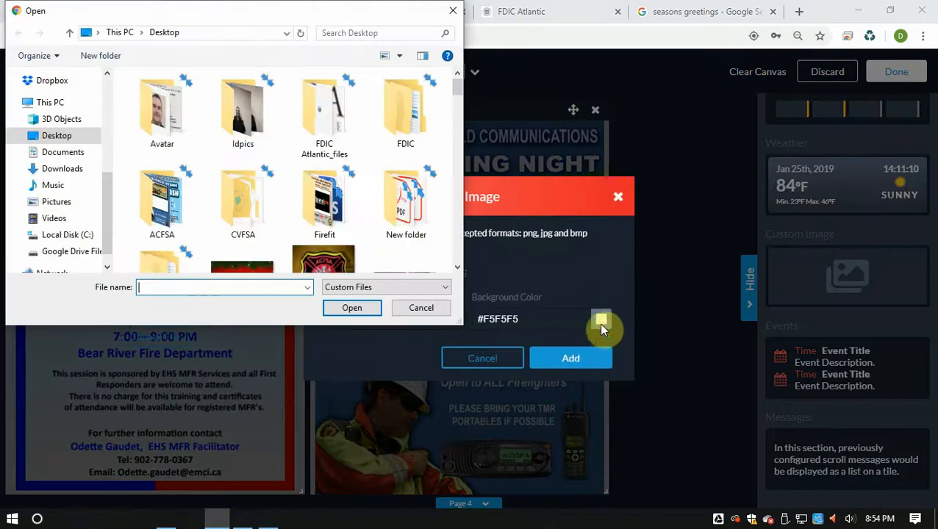
left_click(439, 311)
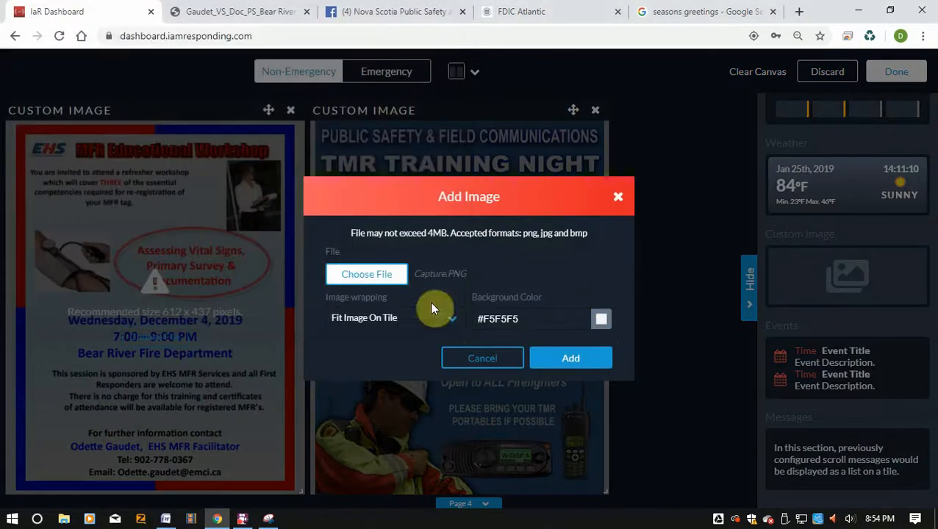
left_click(602, 321)
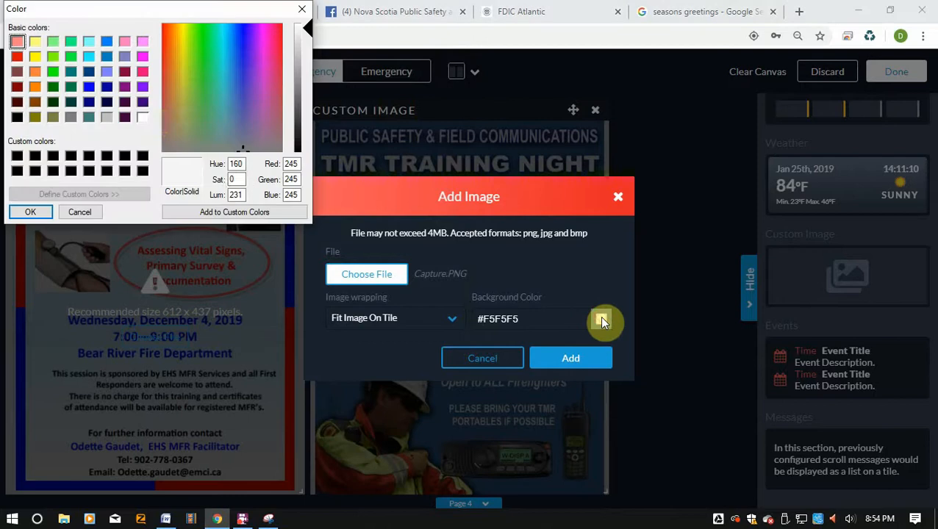
left_click(88, 86)
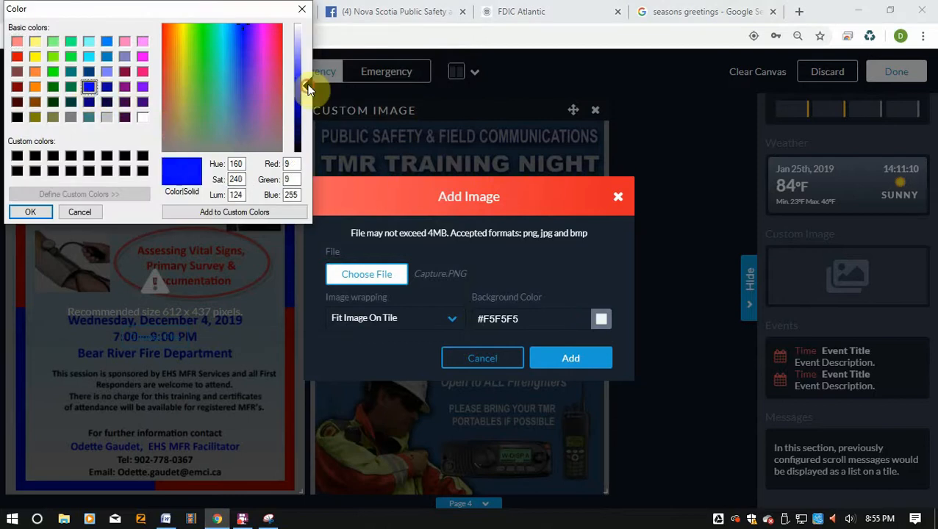
left_click_drag(308, 88, 310, 64)
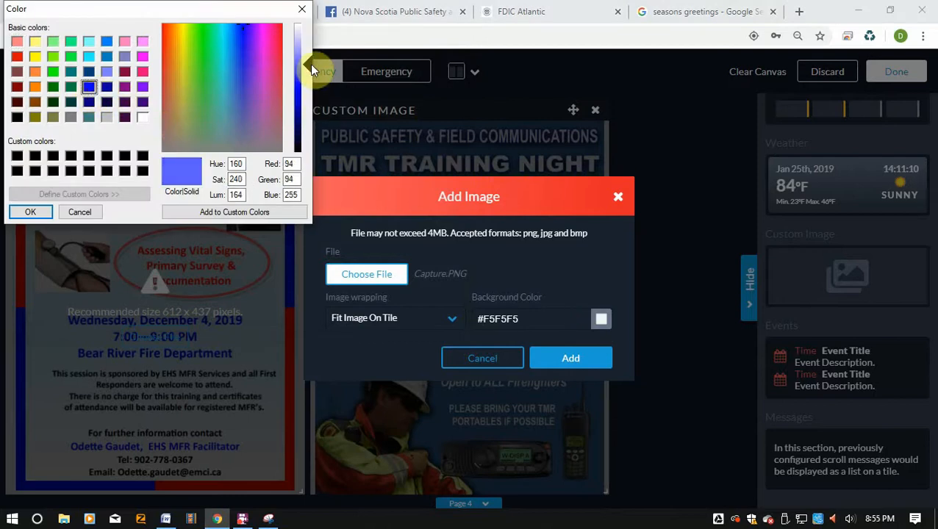
left_click(33, 212)
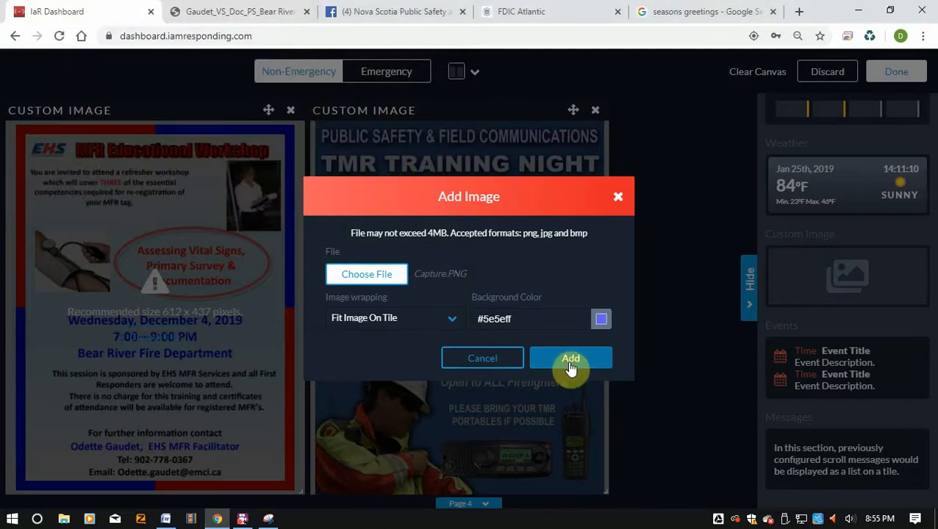
left_click(571, 366)
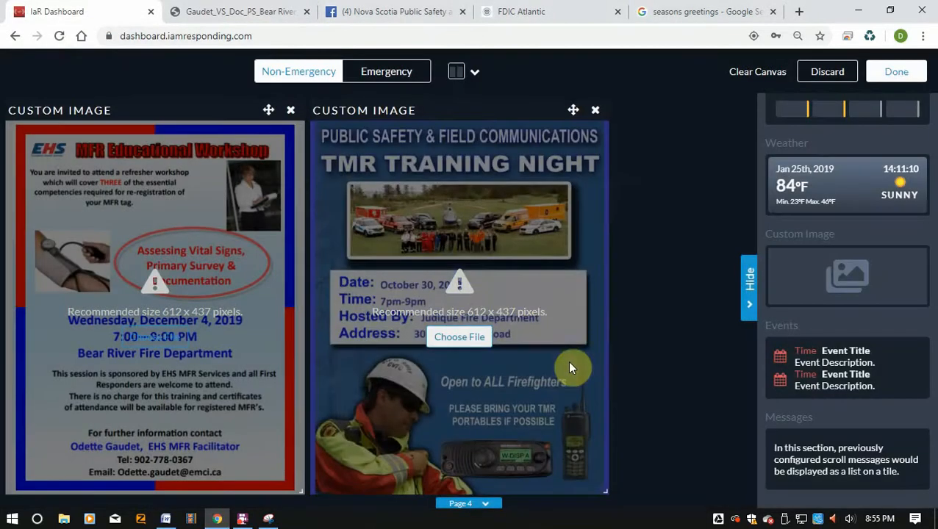
left_click(749, 294)
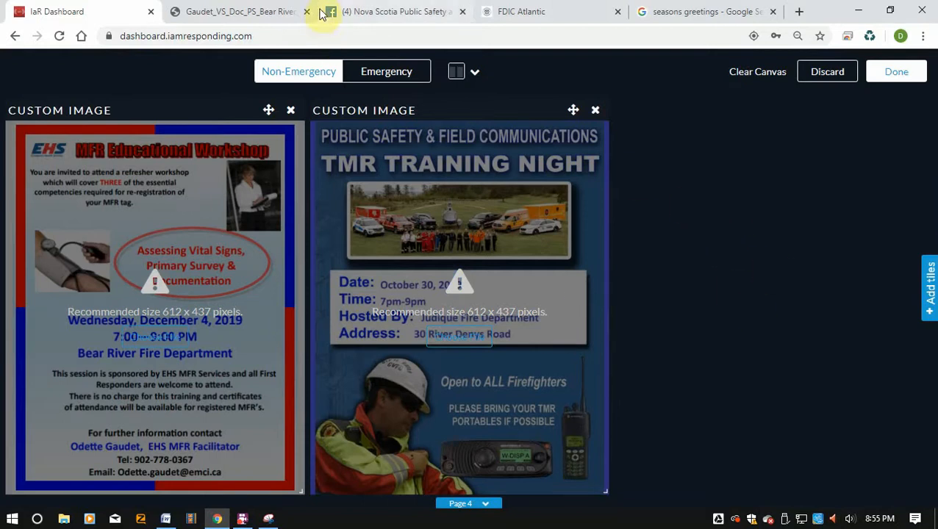
Step: Go back to the EHS MFR session listing and open the February 12, 2020 LifeFlight LZO Course poster PDF for Middleton Fire Department
left_click(348, 15)
left_click(521, 11)
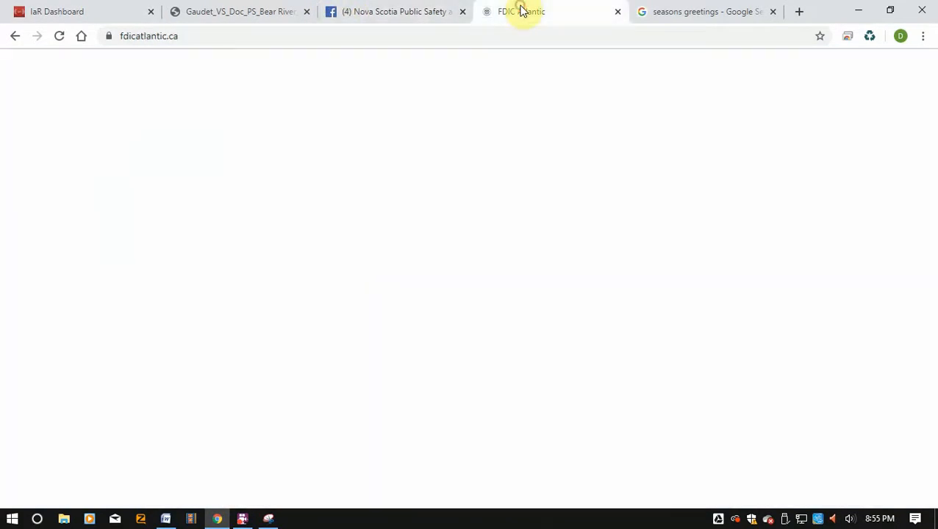
left_click(350, 8)
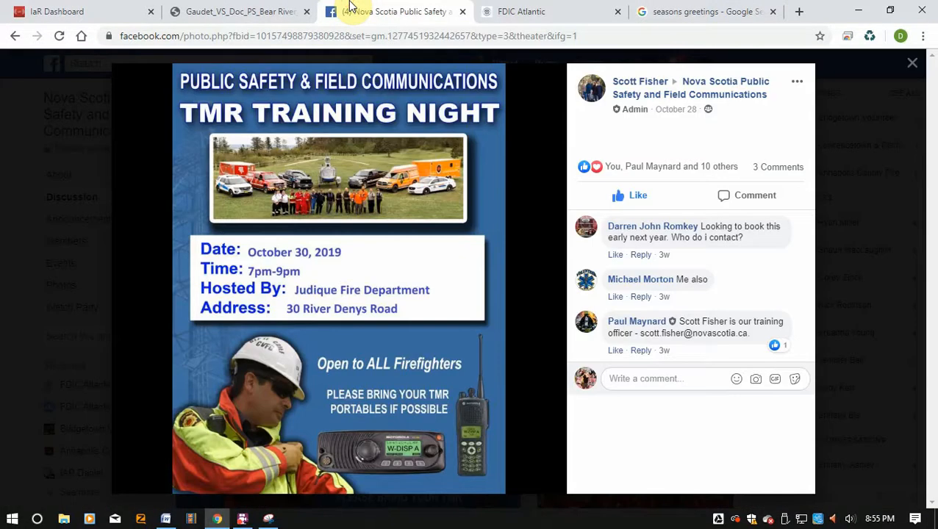
left_click(271, 11)
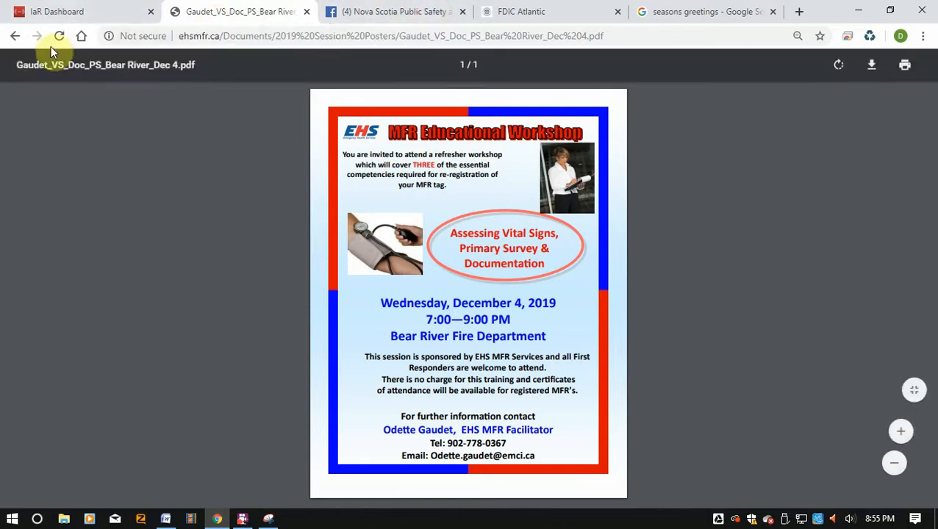
left_click(16, 38)
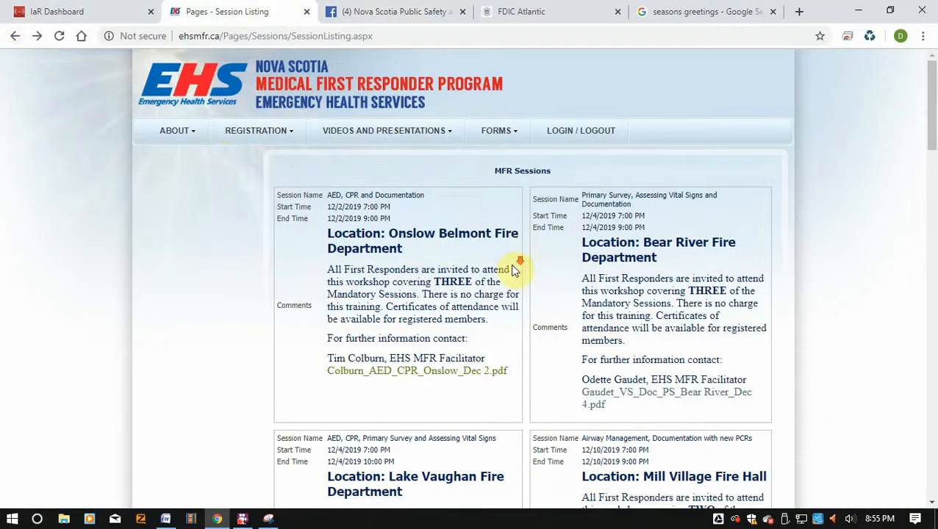
scroll(514, 270, "down", 8)
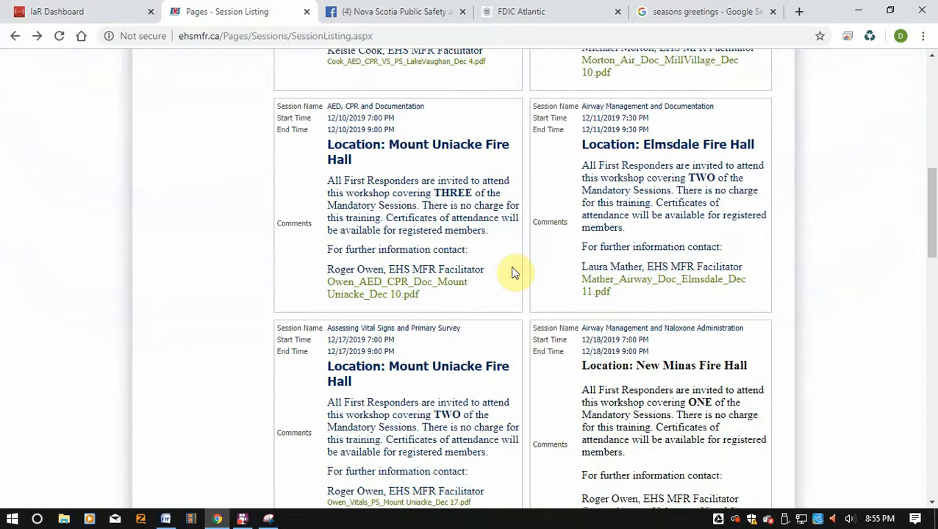
scroll(514, 272, "down", 8)
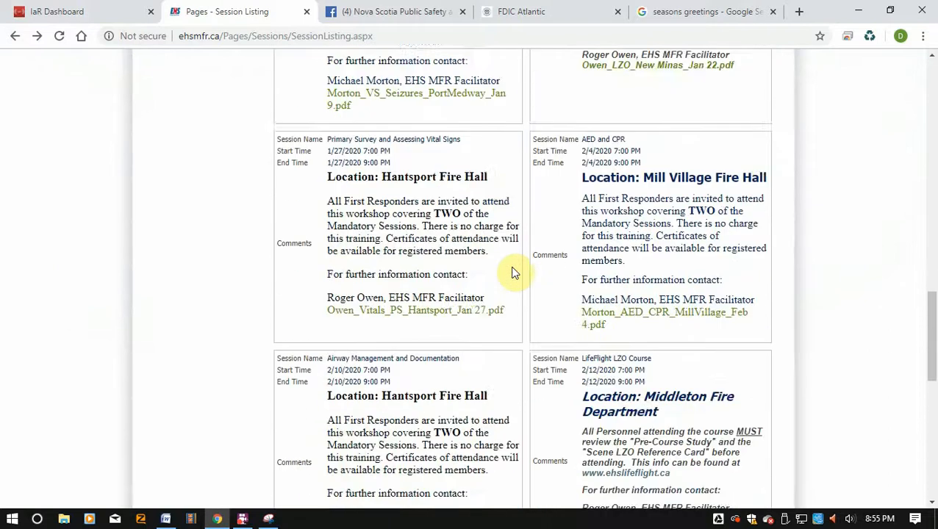
scroll(514, 272, "down", 4)
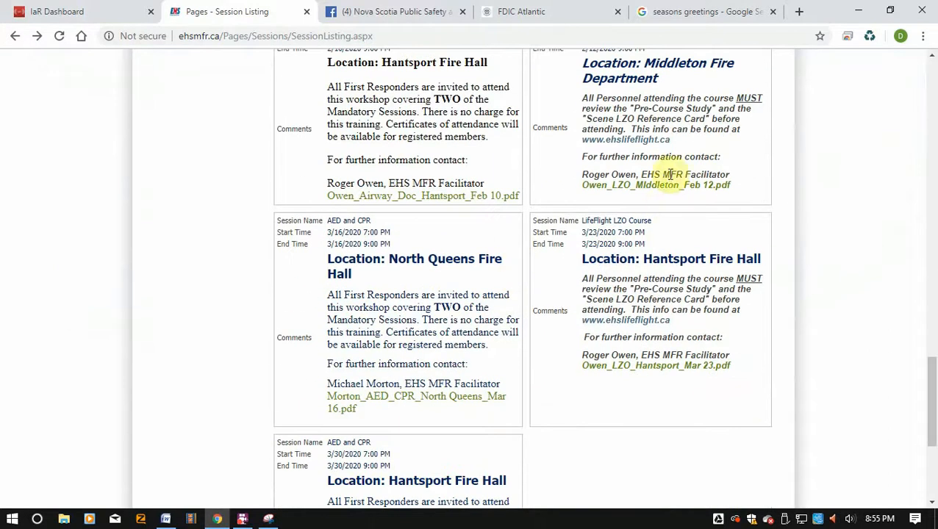
left_click(665, 185)
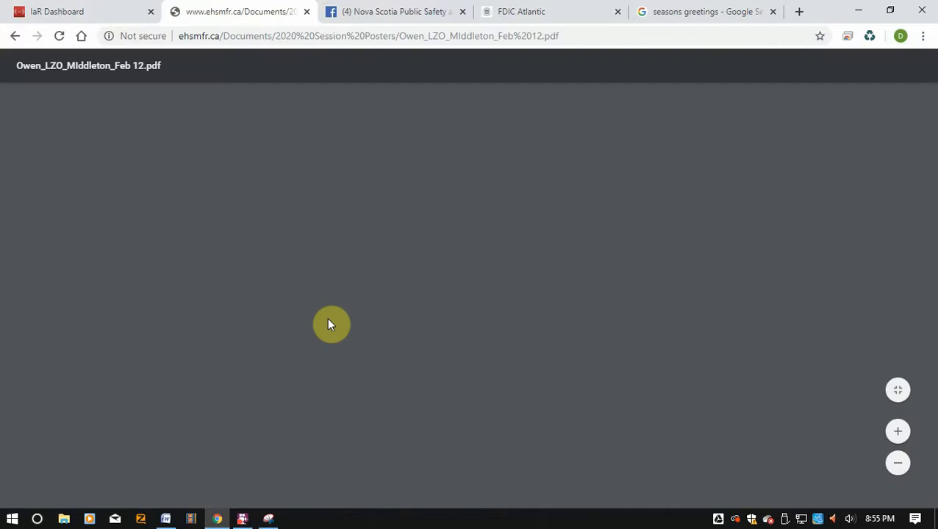
scroll(351, 305, "down", 3)
scroll(352, 305, "up", 2)
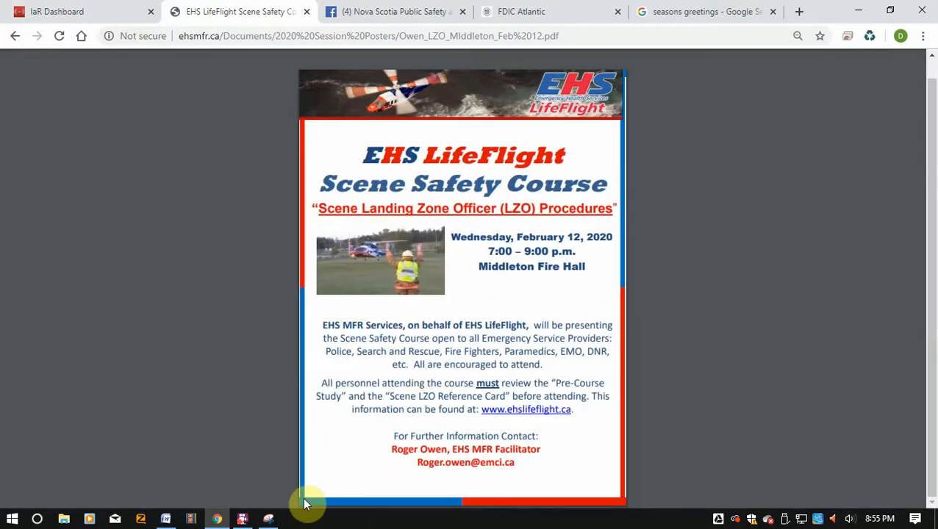
left_click(269, 519)
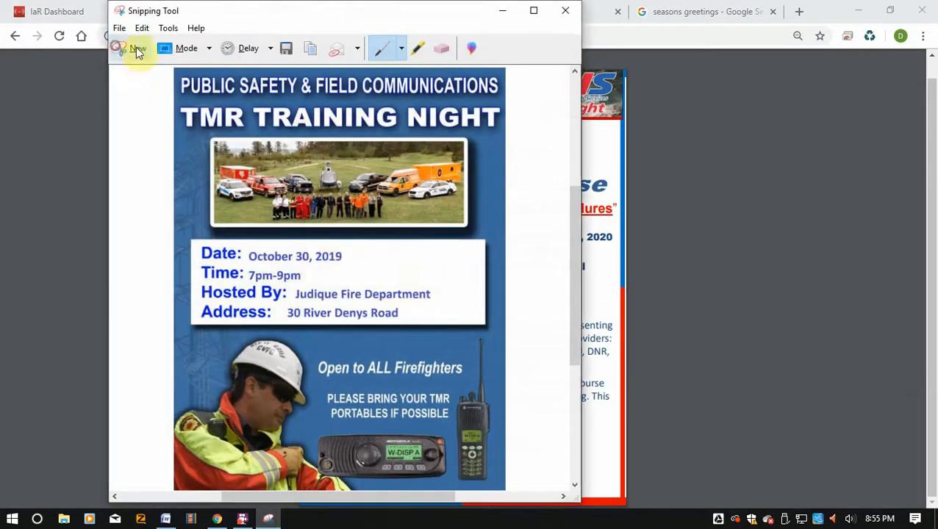
left_click(136, 50)
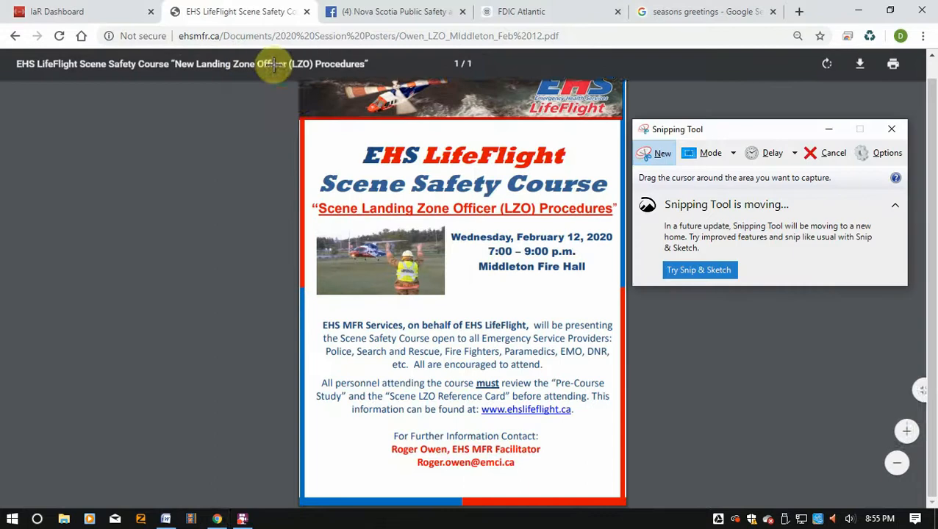
left_click(896, 141)
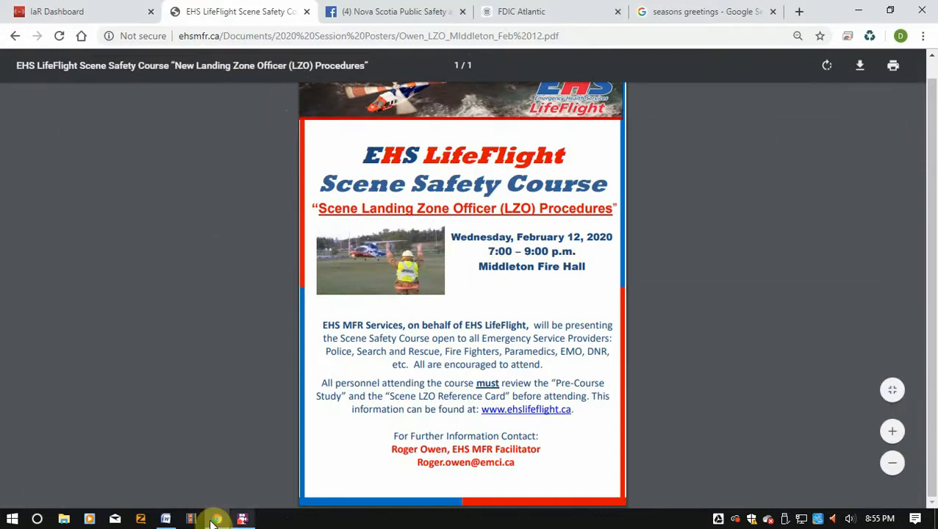
Step: Launch Snipping Tool by searching for SNIP and capture the whole EHS LifeFlight Scene Safety Course poster as a rectangular snip
left_click(11, 522)
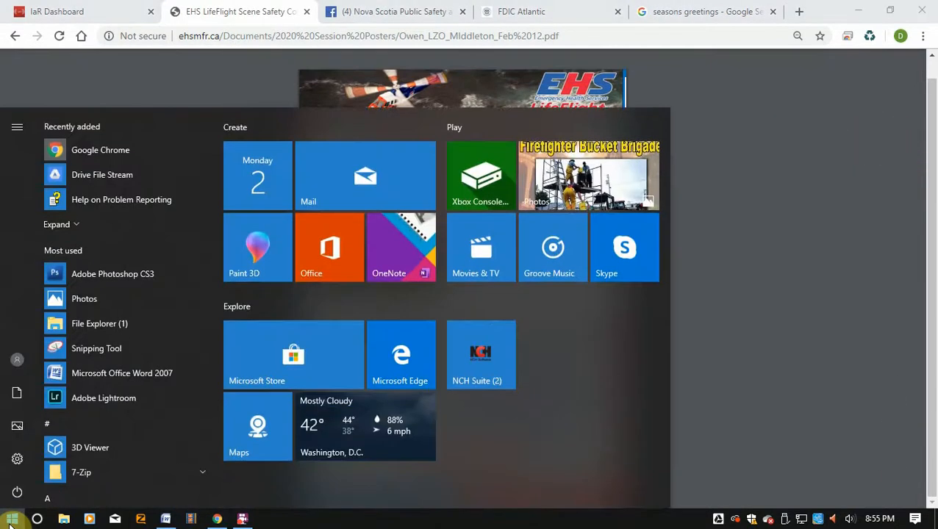
type("SNIP")
key("Return")
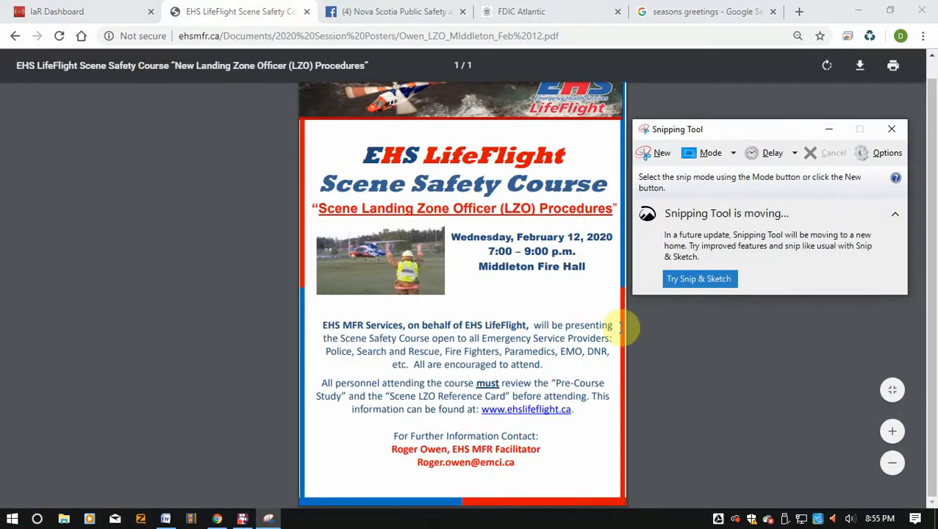
left_click(647, 152)
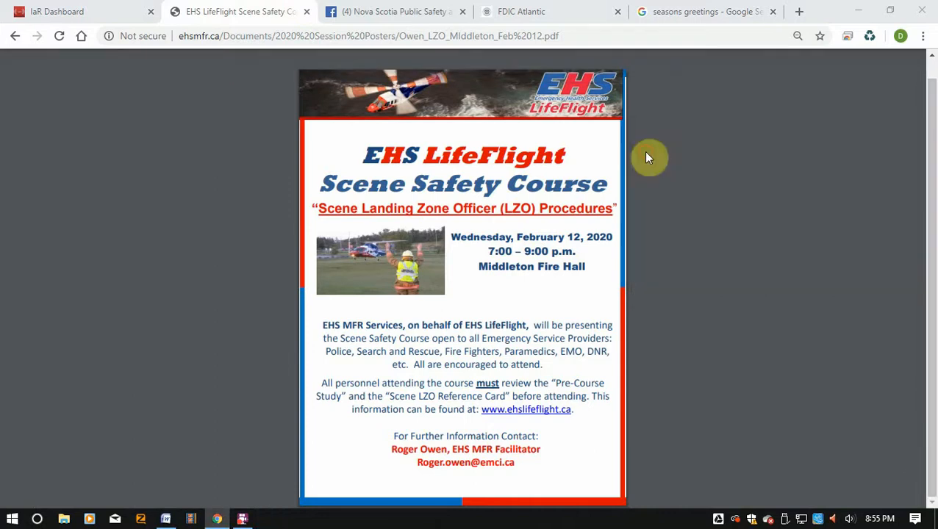
left_click_drag(298, 69, 627, 509)
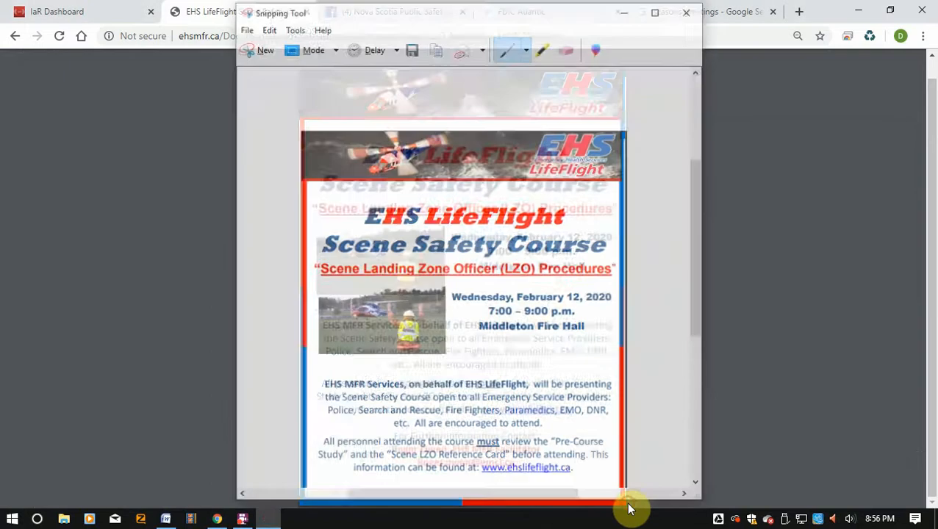
Step: Save the LifeFlight poster snip to the Desktop as Capture (PNG), replacing the existing file
left_click(413, 51)
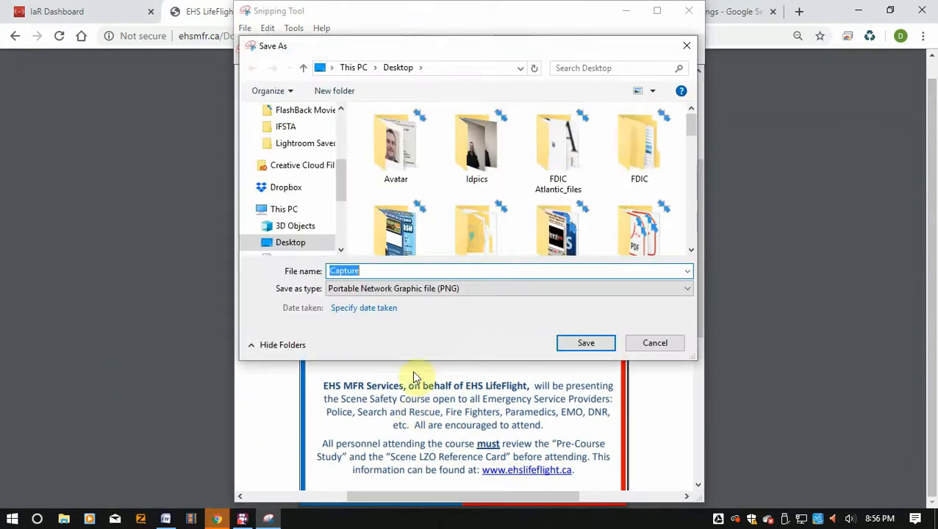
left_click(577, 346)
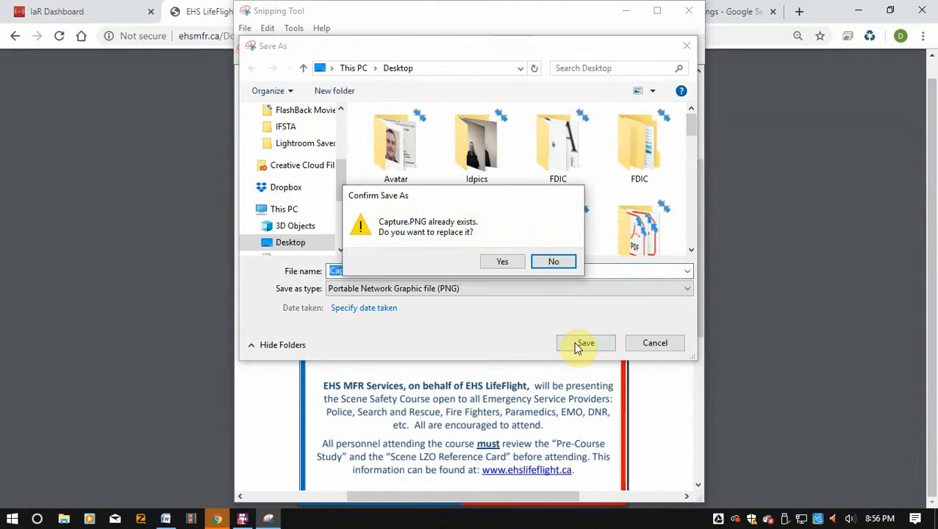
left_click(500, 262)
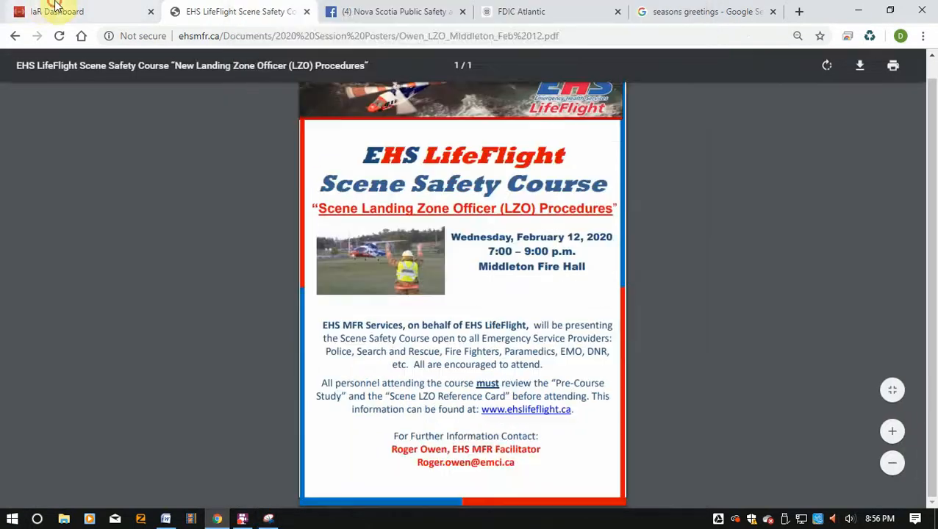
Step: Return to the IaR Dashboard and add a third Custom Image tile to Page 4 beside the TMR poster
left_click(62, 9)
left_click(926, 278)
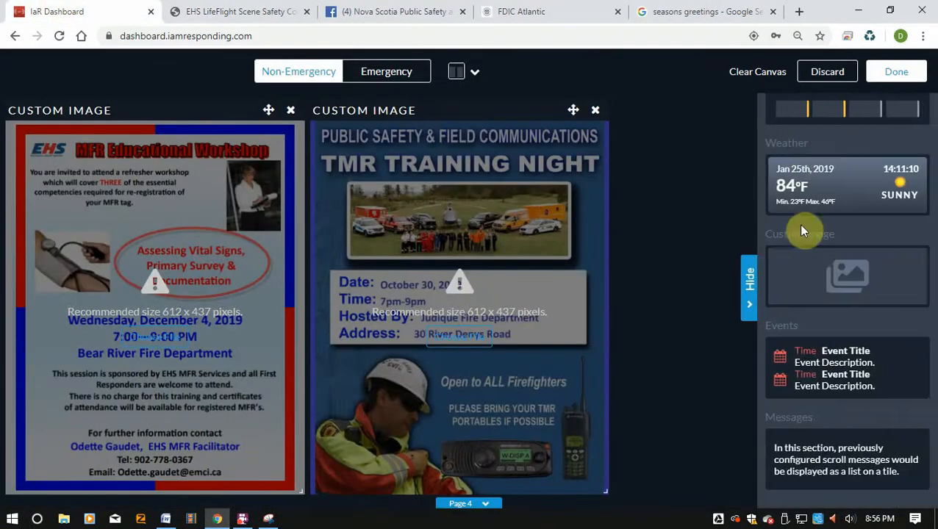
left_click(815, 263)
Step: Add Capture.PNG to the third tile, searching for CAPTU, with Fit Image On Tile wrapping, and enlarge it to two columns and full page height
left_click(716, 179)
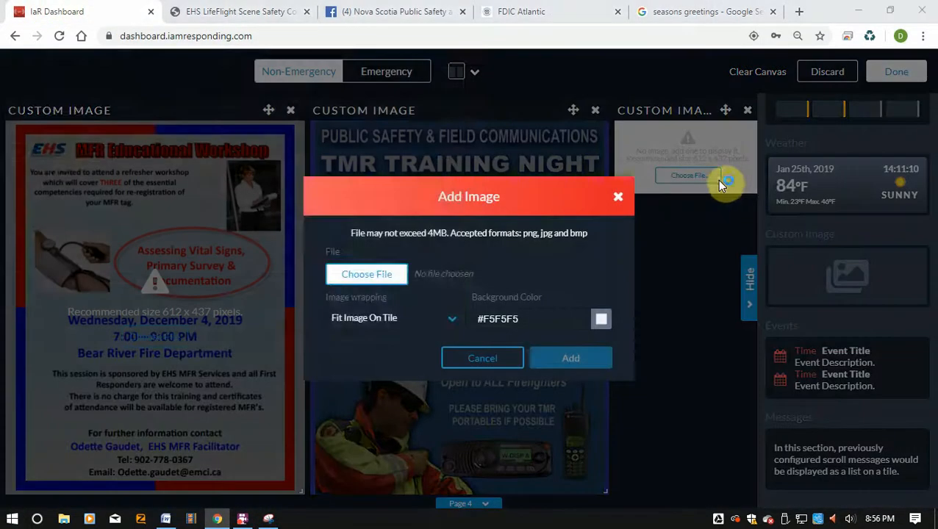
left_click(360, 273)
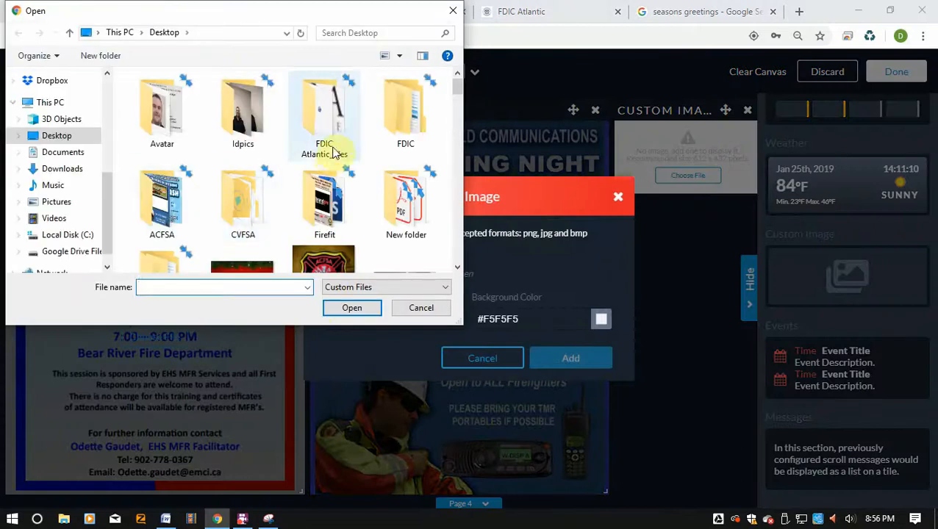
left_click(353, 31)
type("CAPTU")
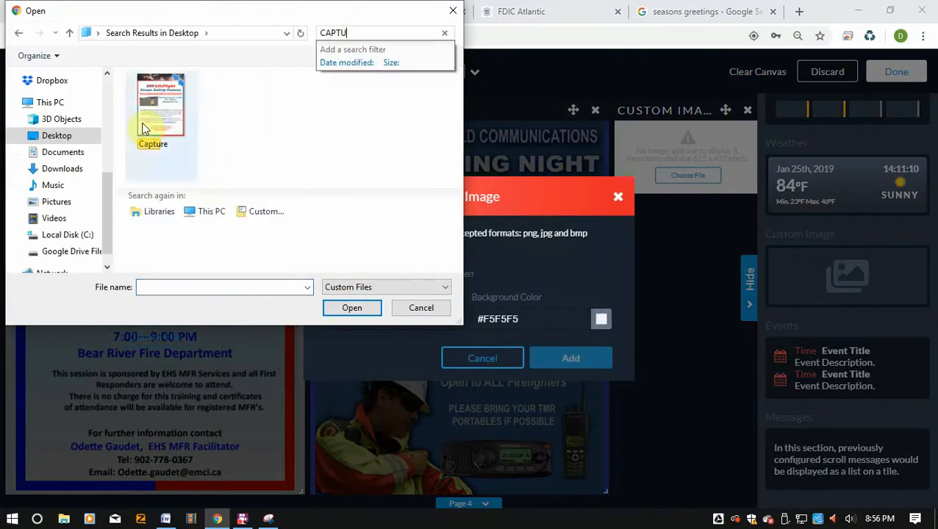
double_click(151, 116)
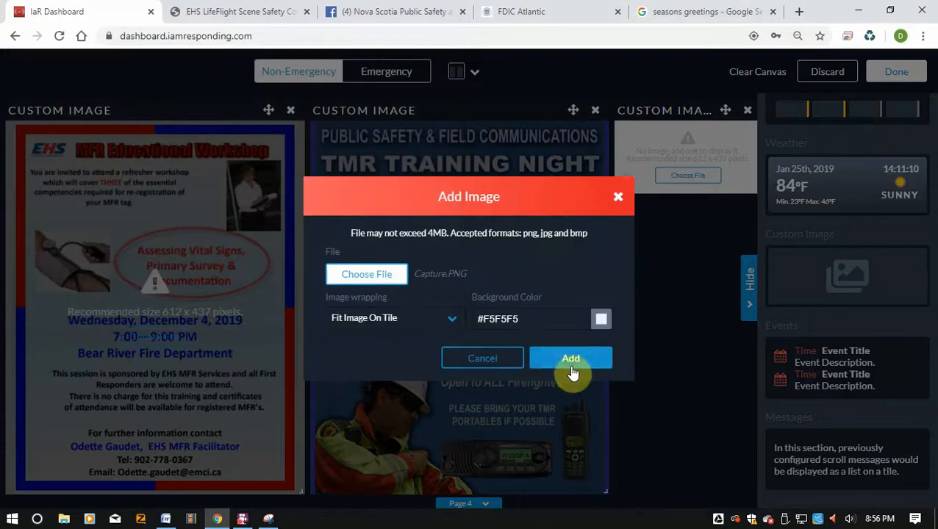
left_click(572, 360)
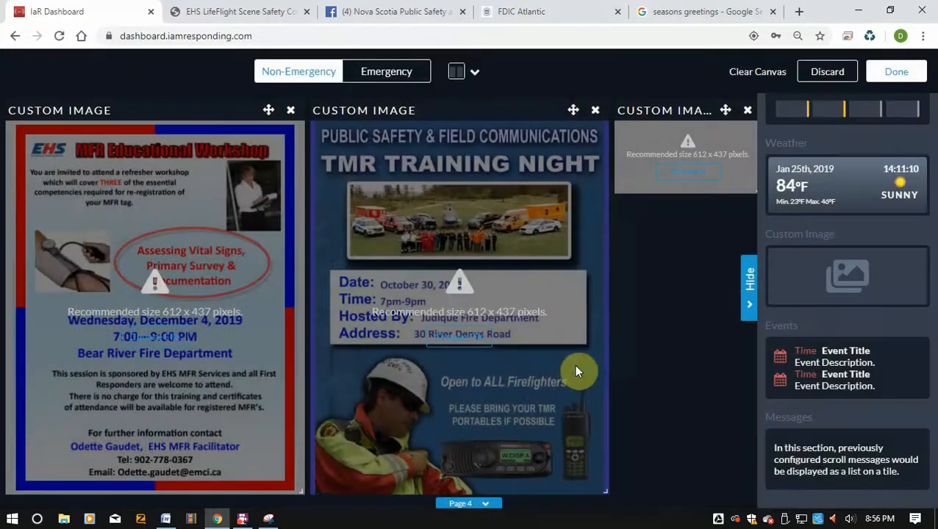
left_click(749, 306)
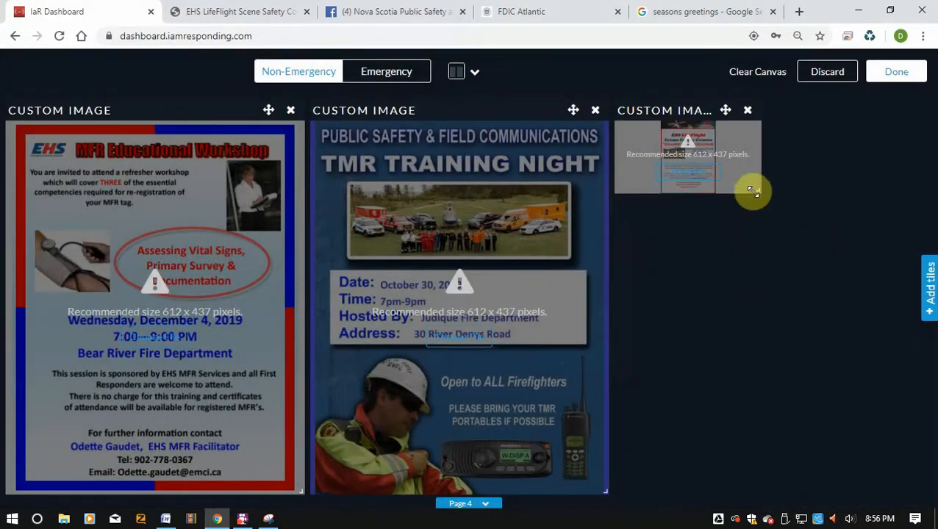
left_click_drag(751, 189, 929, 494)
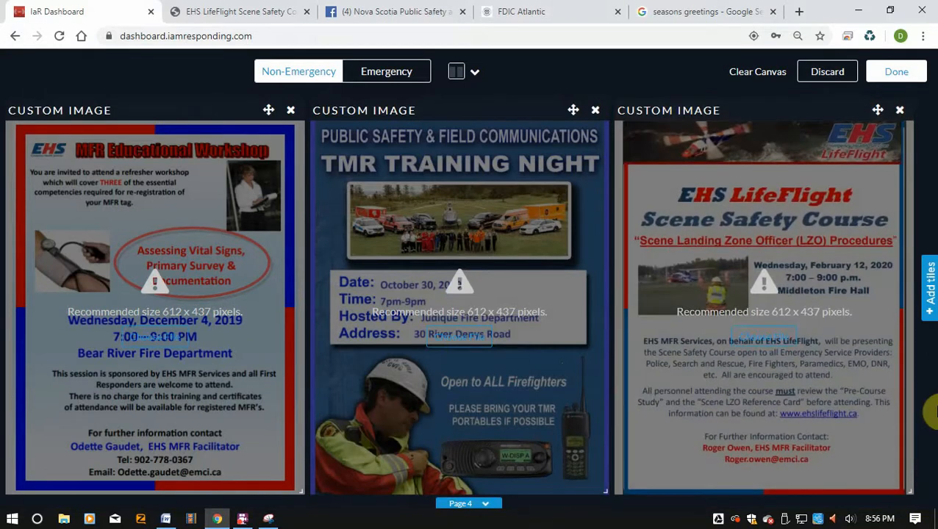
Step: Switch to Page 5 and look through the tile types available to add to it
left_click(442, 501)
left_click(248, 494)
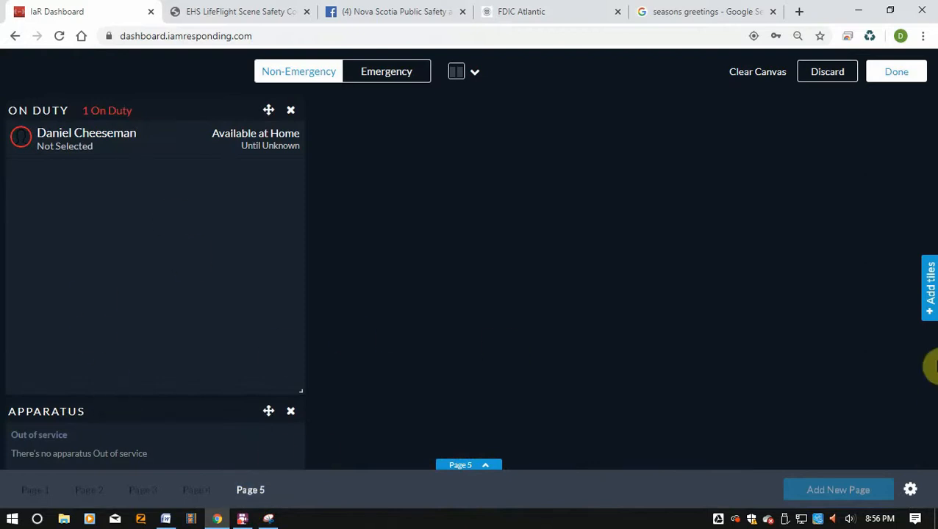
left_click(930, 313)
scroll(823, 294, "up", 4)
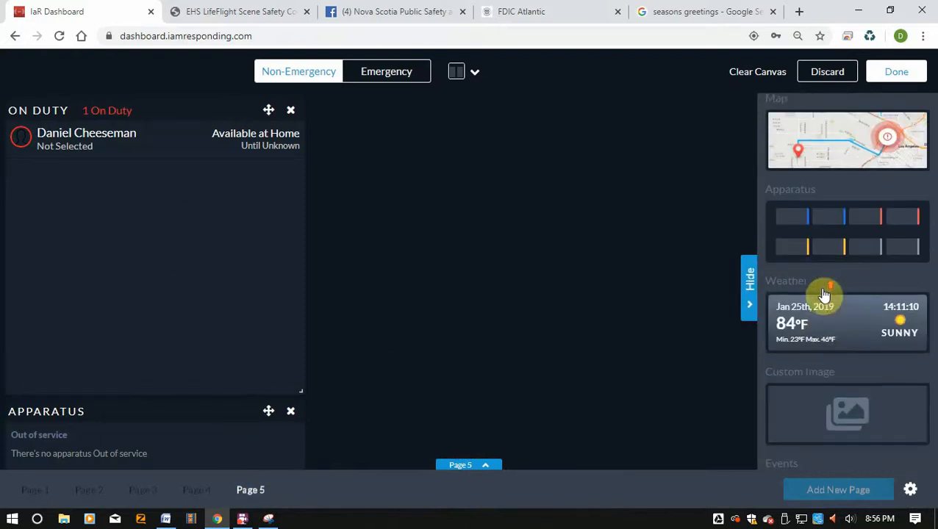
scroll(824, 294, "up", 3)
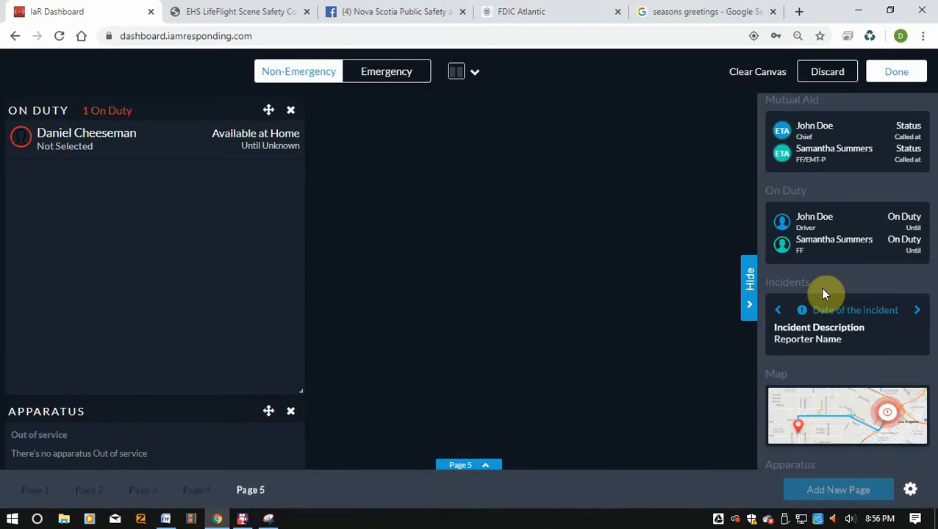
scroll(823, 294, "up", 2)
scroll(824, 294, "down", 7)
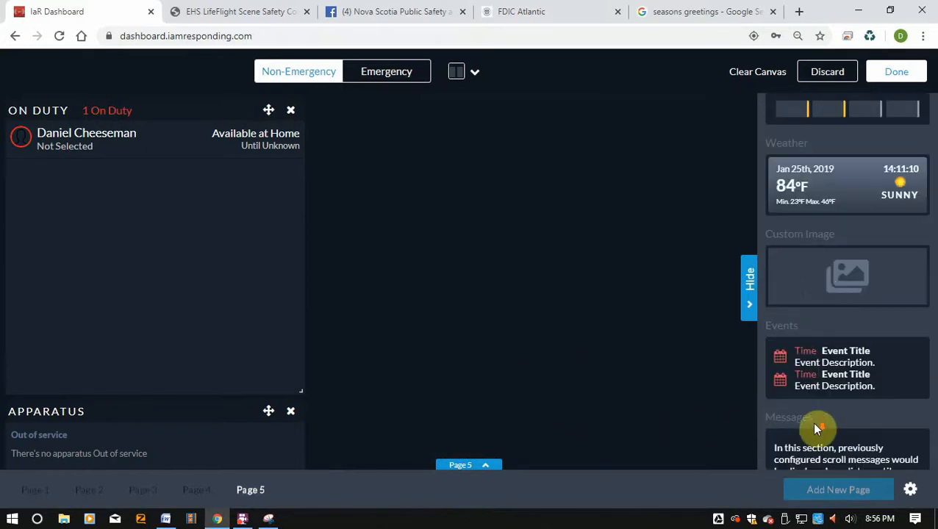
scroll(812, 422, "up", 4)
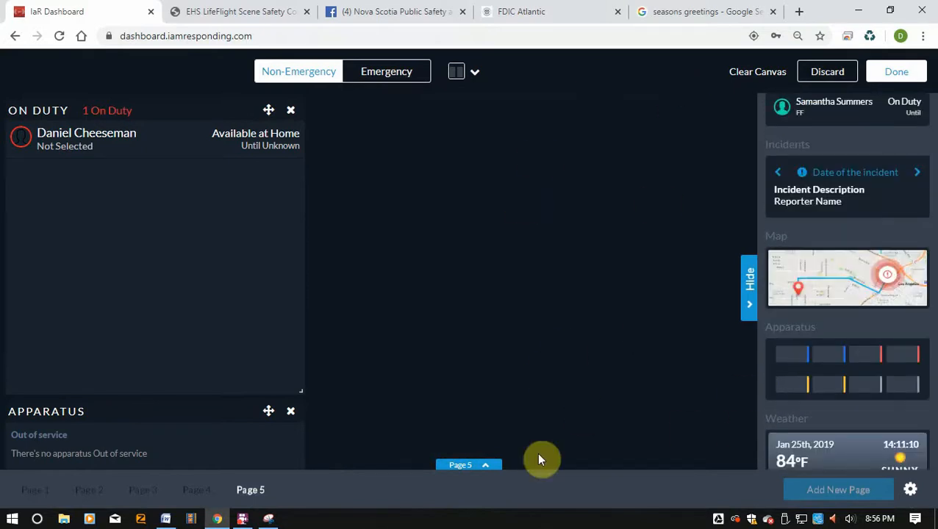
Step: Switch to the FDIC Atlantic website and capture a new snip of its home page conference banner with Snipping Tool
left_click(504, 8)
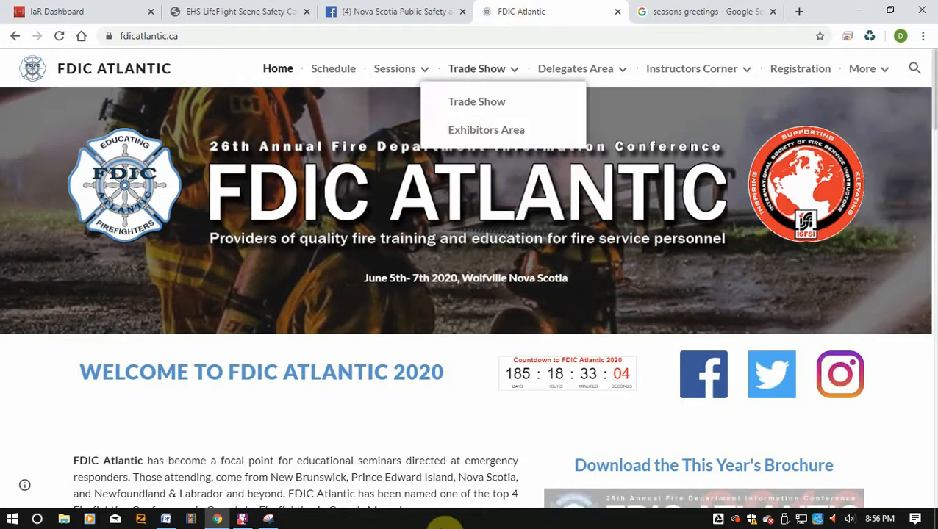
left_click(285, 521)
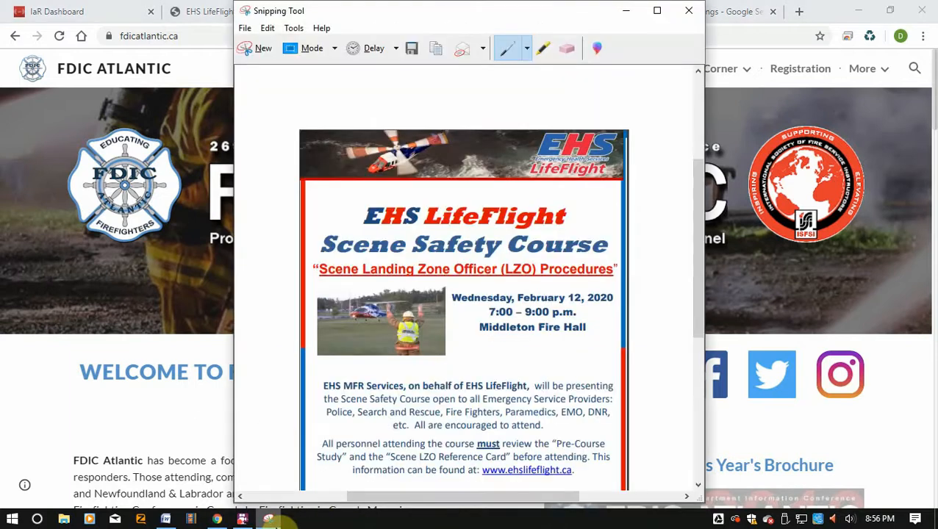
left_click(257, 59)
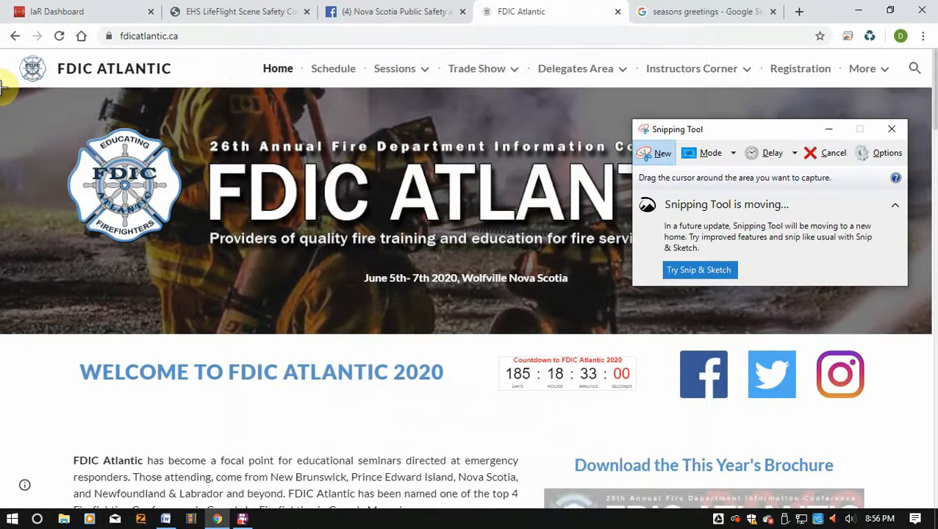
left_click_drag(3, 87, 930, 335)
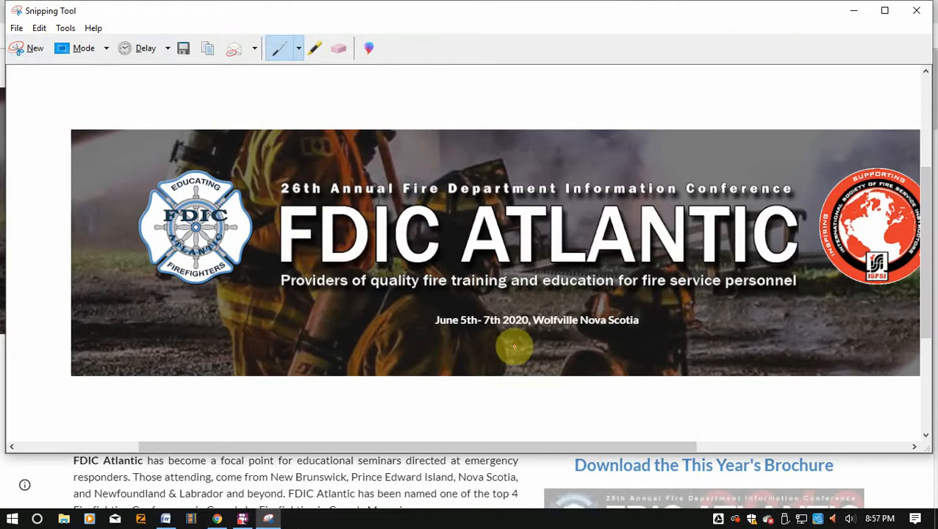
Step: Save the FDIC Atlantic banner snip to the Desktop as Capture (PNG), replacing the existing file, and minimize Snipping Tool
left_click(189, 52)
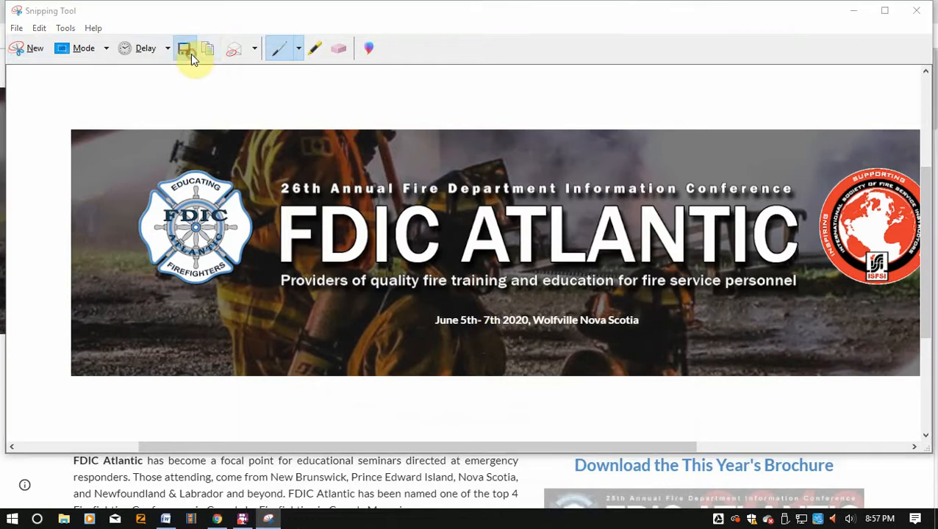
left_click(358, 349)
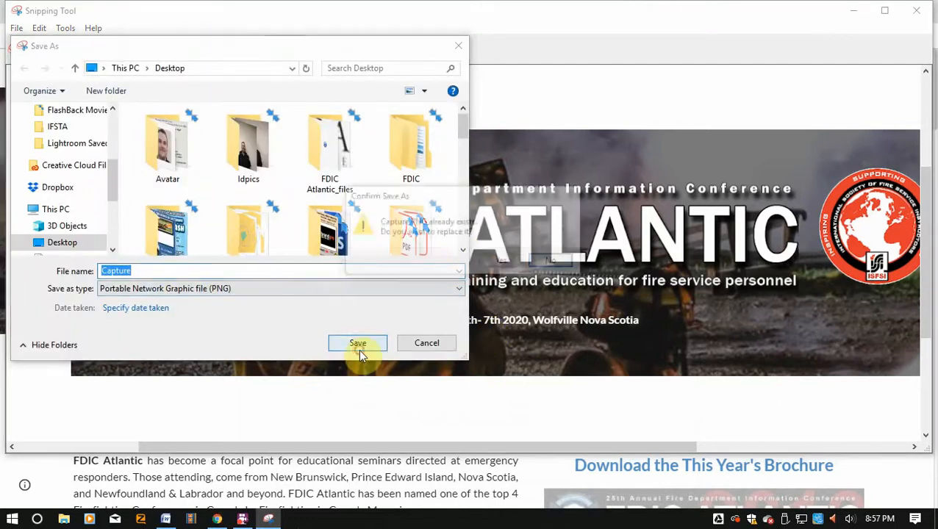
left_click(504, 261)
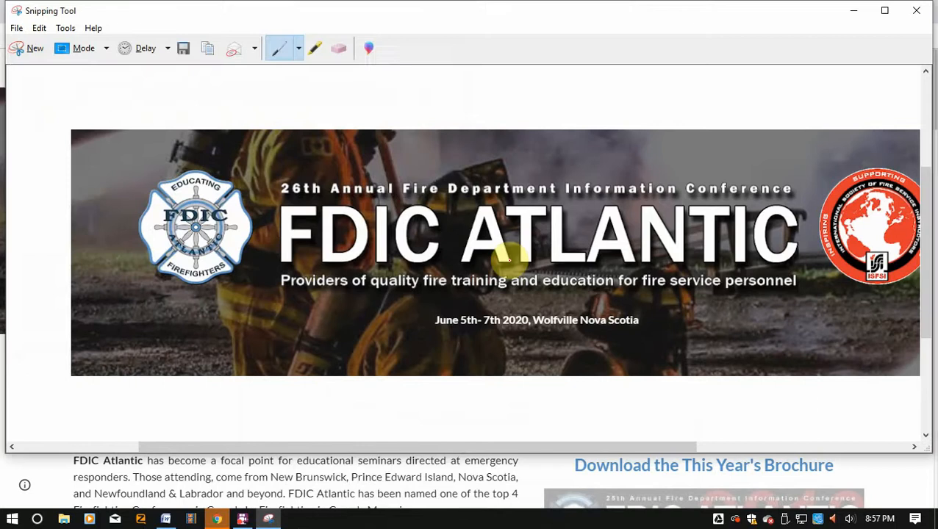
left_click(852, 11)
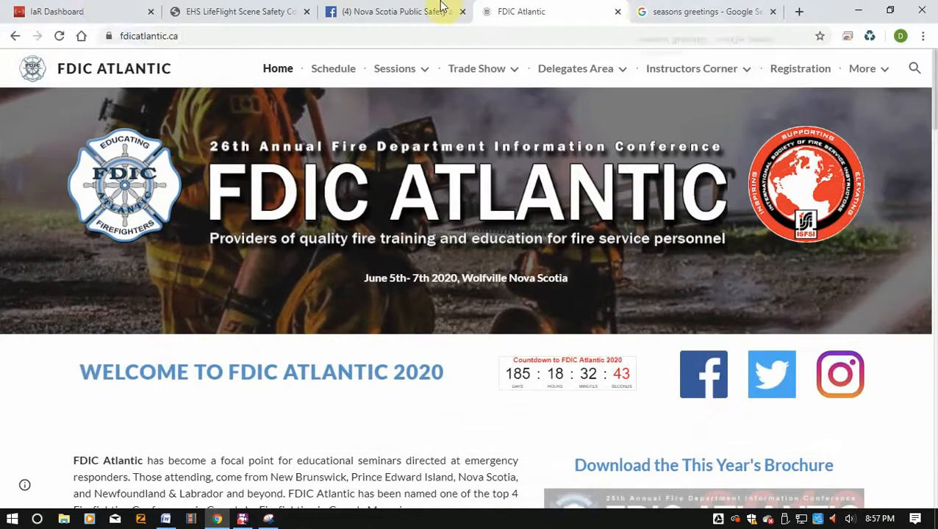
Step: Return to the IaR Dashboard and add a Custom Image tile to Page 5 beside the On Duty tile
left_click(95, 10)
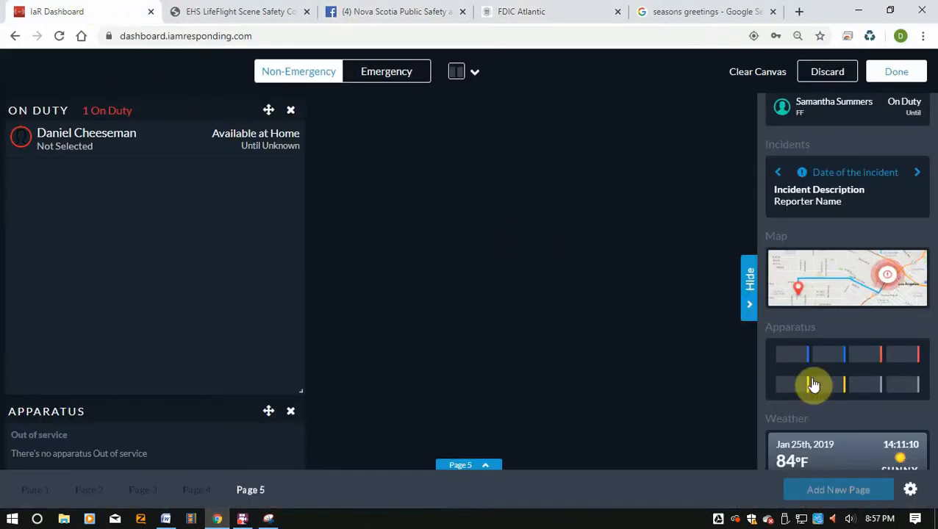
scroll(814, 383, "down", 3)
left_click(815, 355)
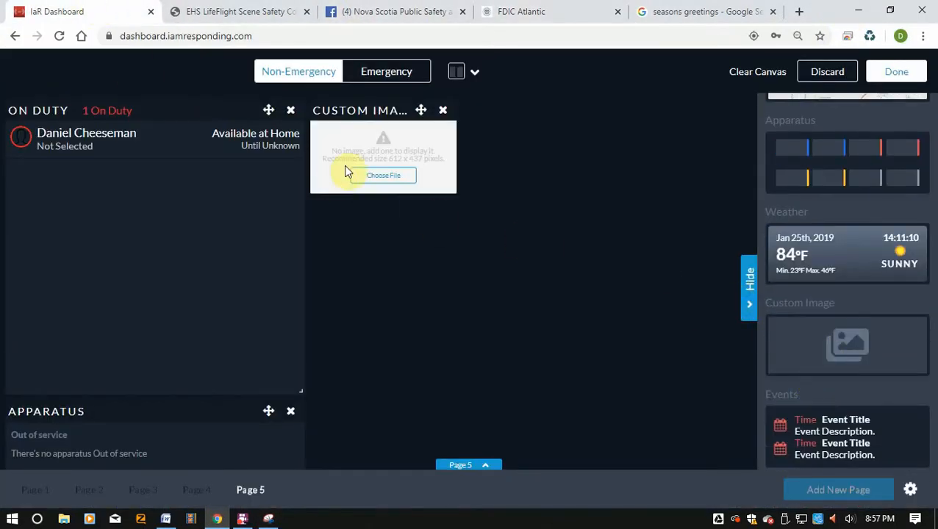
Step: Add Capture.PNG to the tile, searching for CAPTURE, with Fit Image On Tile wrapping, and enlarge it to the remaining page width and two rows
left_click(367, 175)
left_click(364, 274)
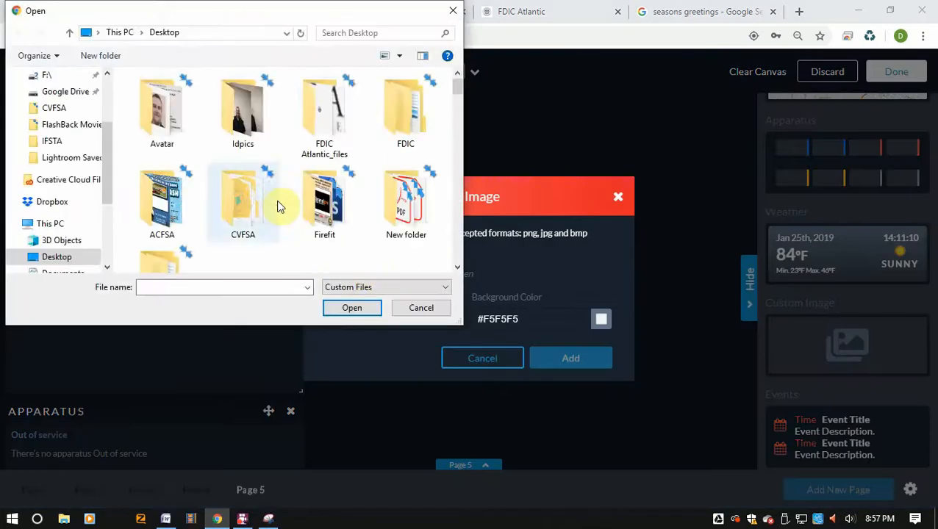
left_click(359, 34)
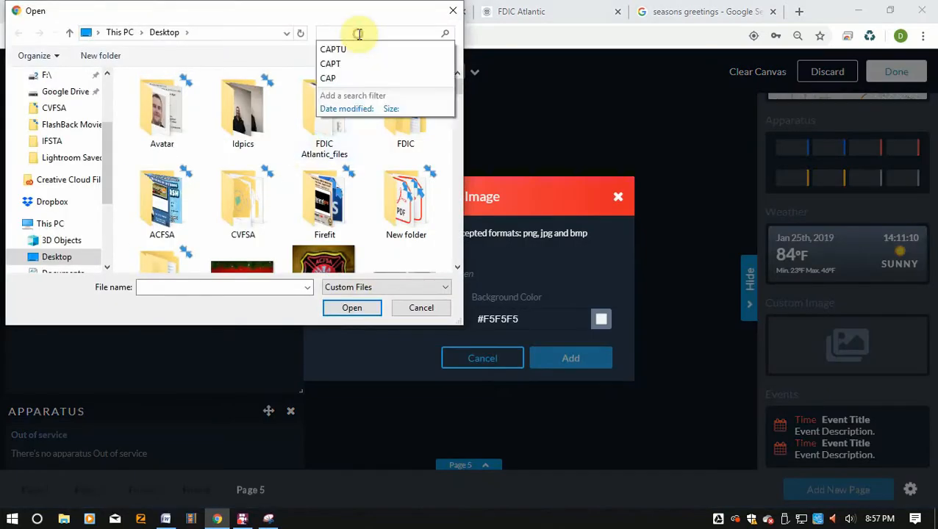
type("CAPTURE")
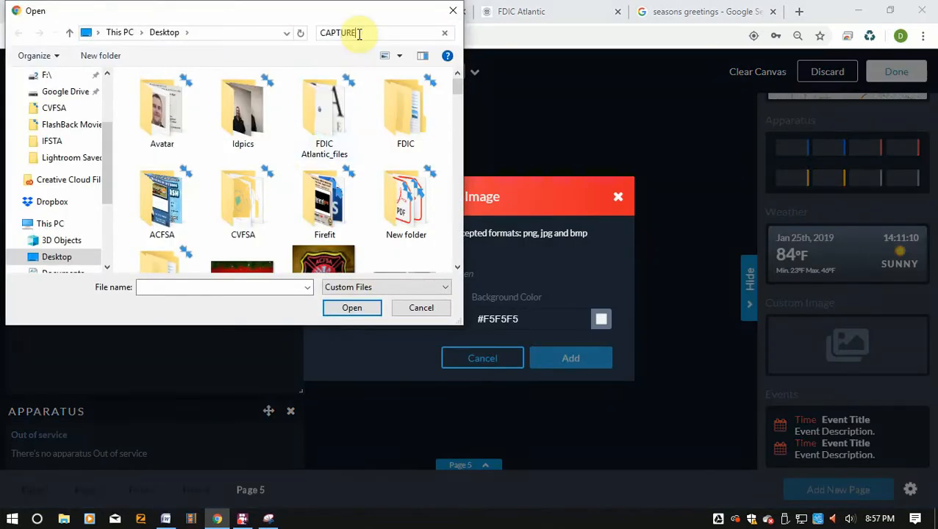
double_click(164, 118)
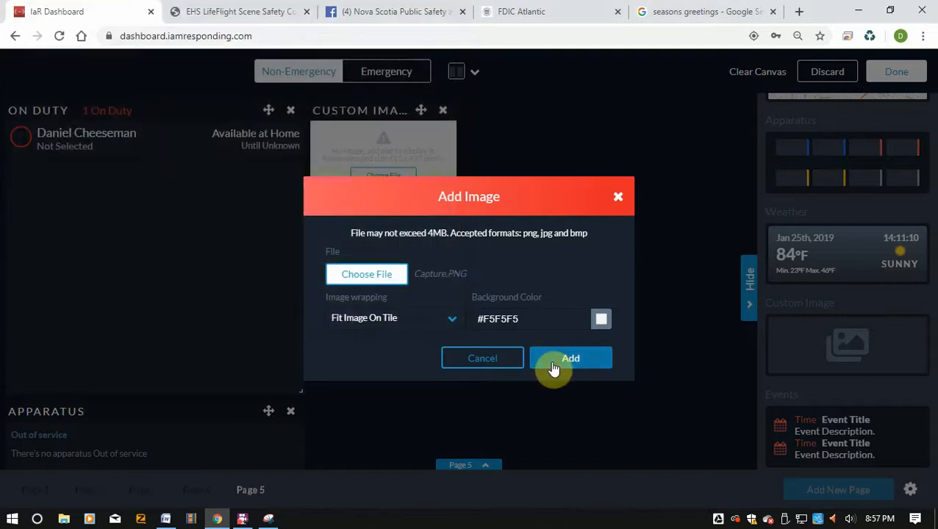
left_click(553, 360)
left_click(749, 298)
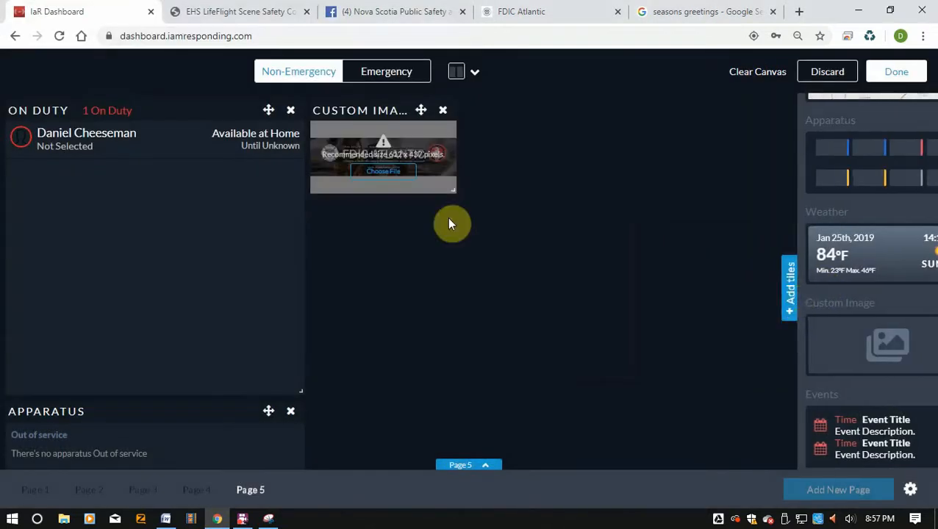
left_click_drag(451, 189, 931, 288)
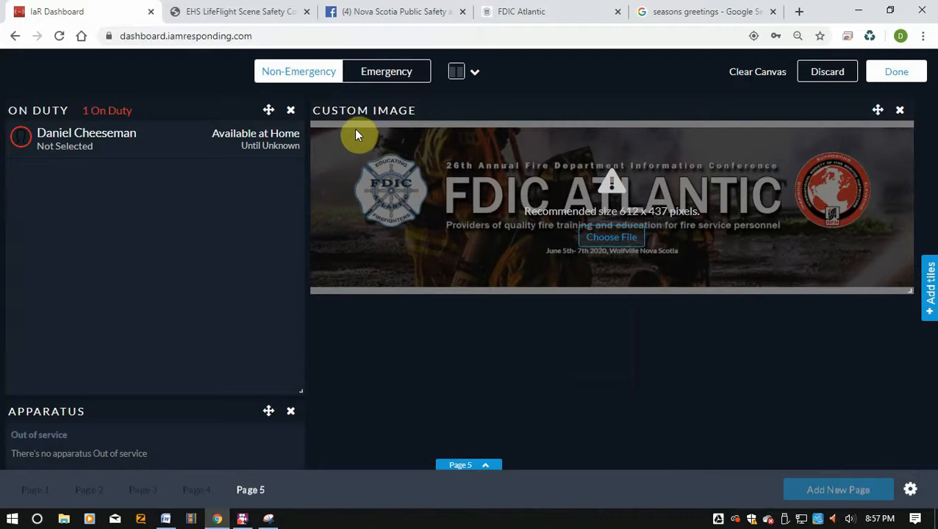
Step: Change the FDIC Atlantic tile's image wrapping to Fill Image On Tile, keeping Capture.PNG as its file
left_click(616, 239)
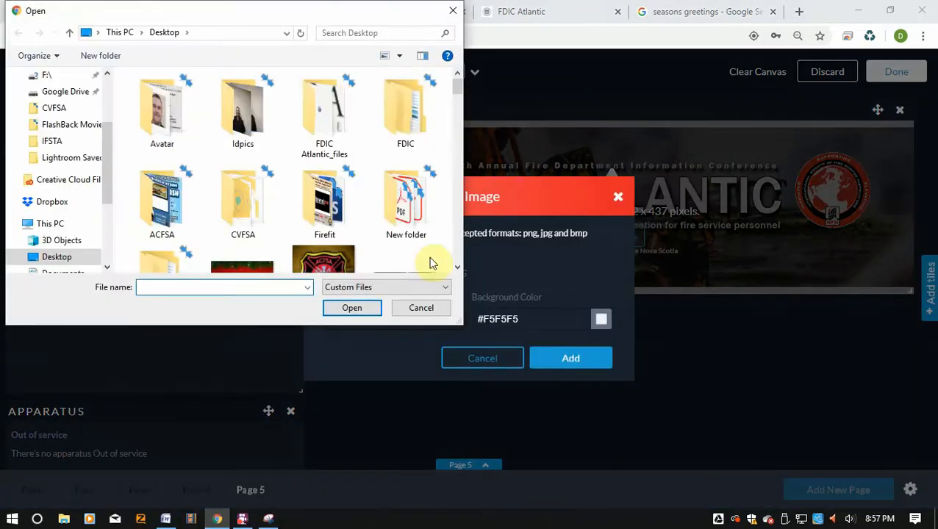
left_click(412, 309)
left_click(383, 318)
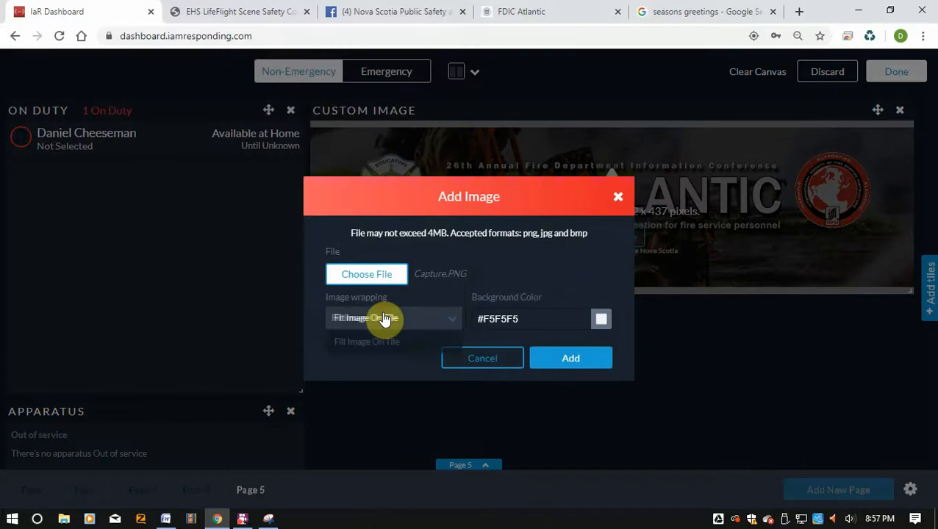
left_click(383, 319)
left_click(383, 319)
left_click(377, 345)
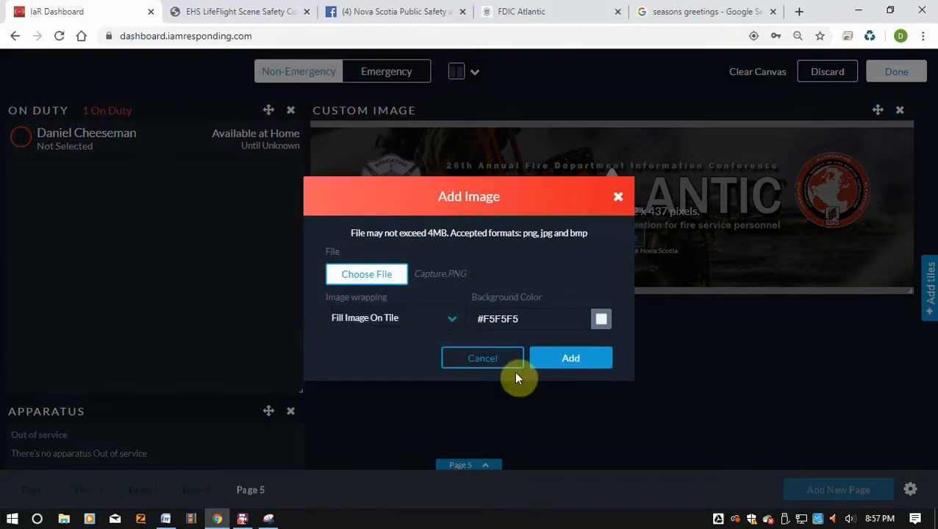
left_click(579, 367)
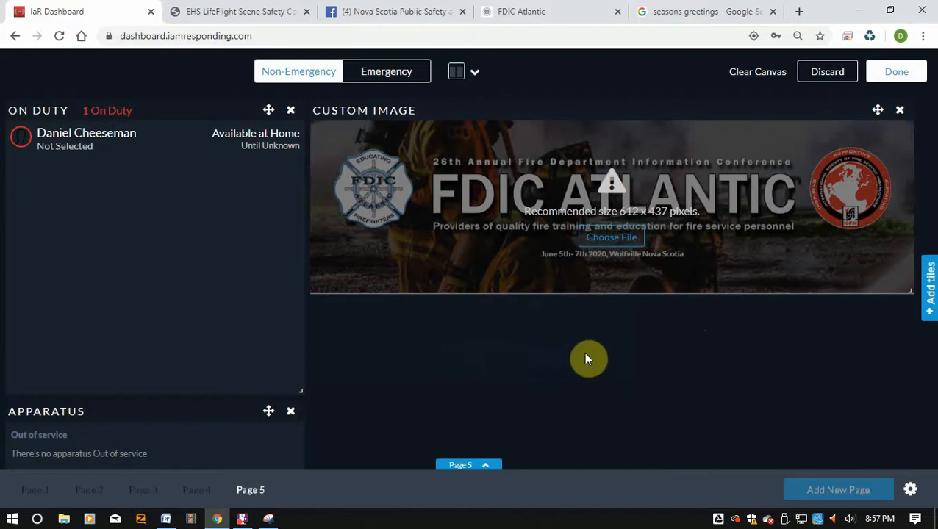
Step: Collapse the page bar and add a second Custom Image tile to Page 5 below the FDIC Atlantic banner
left_click(463, 466)
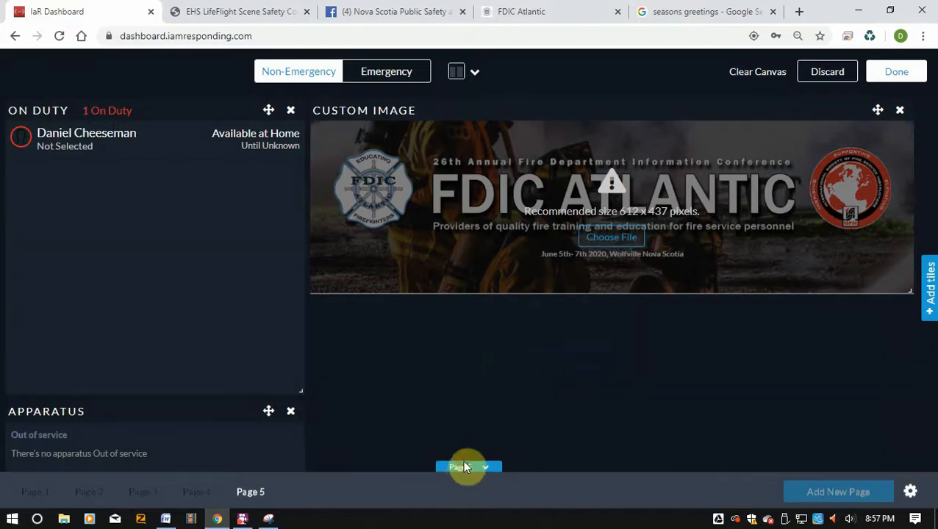
left_click(930, 301)
left_click(831, 343)
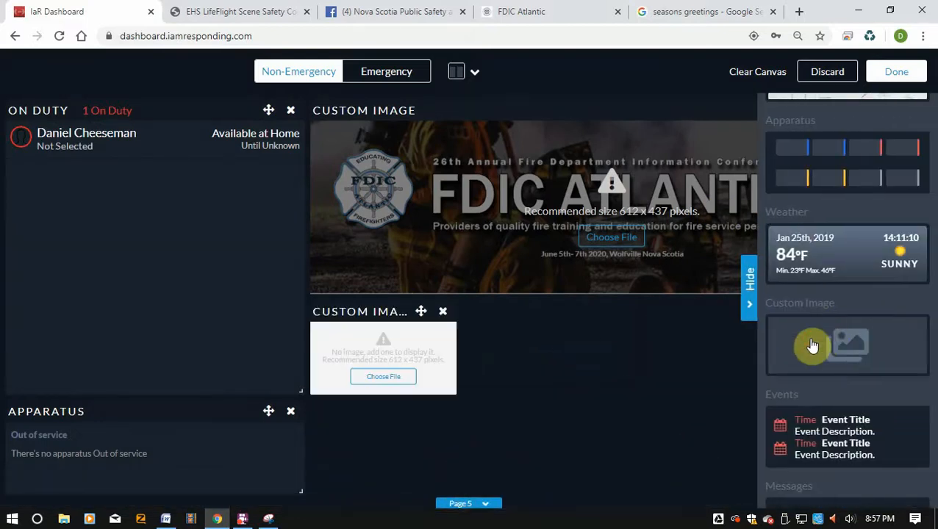
Step: Add the Desktop photo of the horse-drawn fire wagon to the second tile with Fit Image On Tile wrapping, and enlarge it to match the banner
left_click(405, 379)
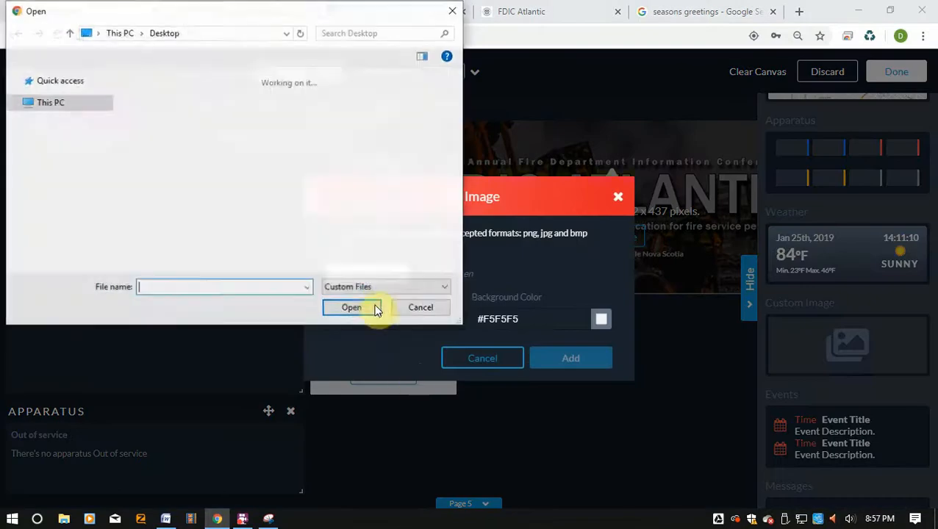
scroll(321, 212, "down", 3)
scroll(321, 211, "down", 3)
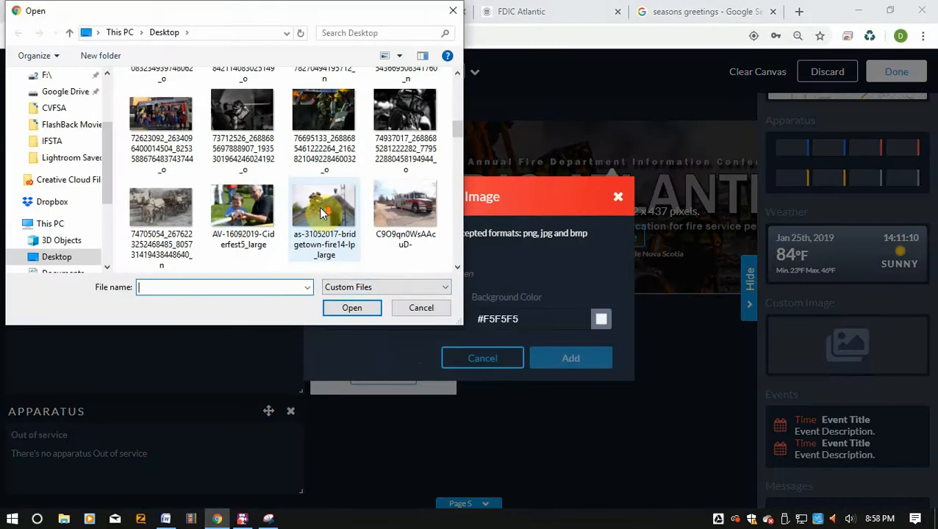
left_click(176, 266)
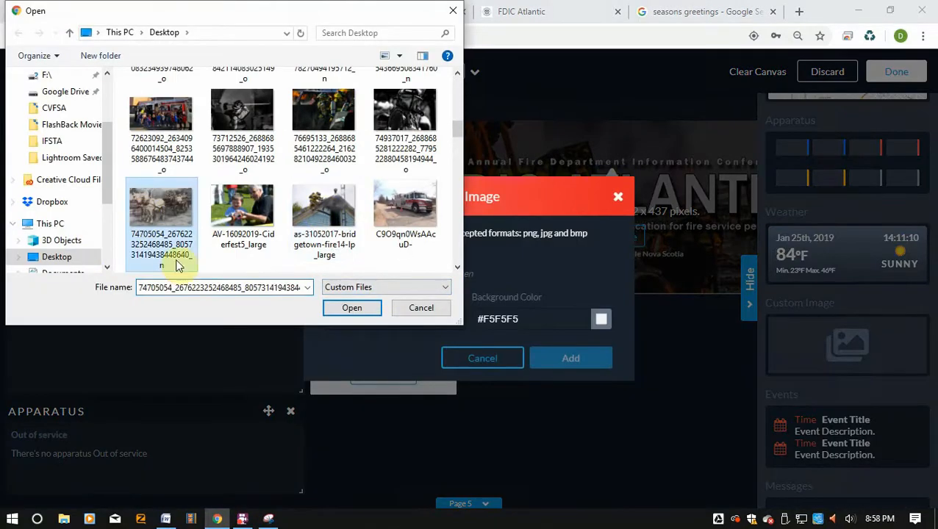
left_click(371, 309)
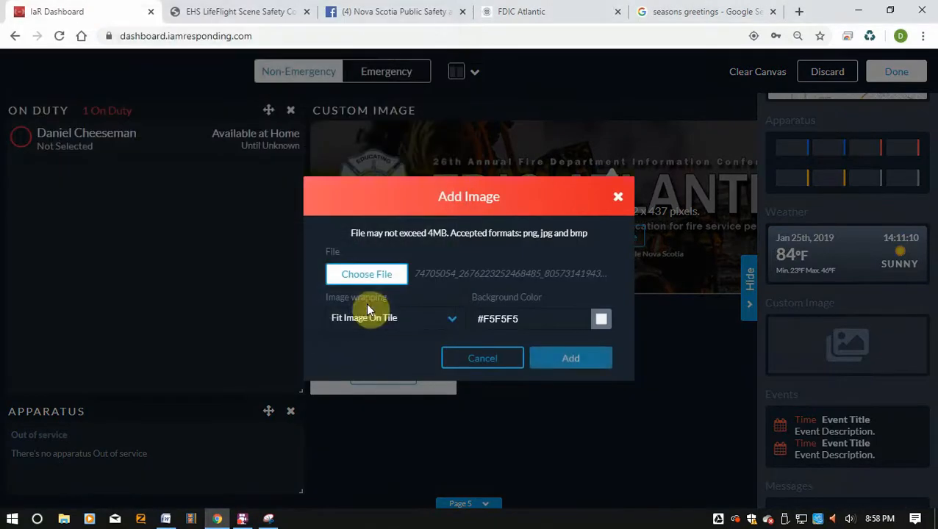
left_click(580, 362)
left_click(750, 288)
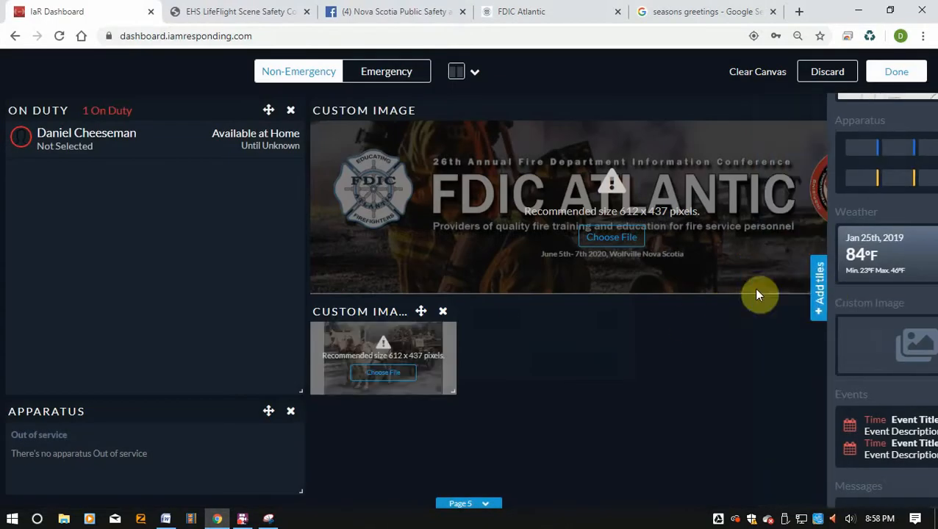
left_click_drag(451, 388, 914, 509)
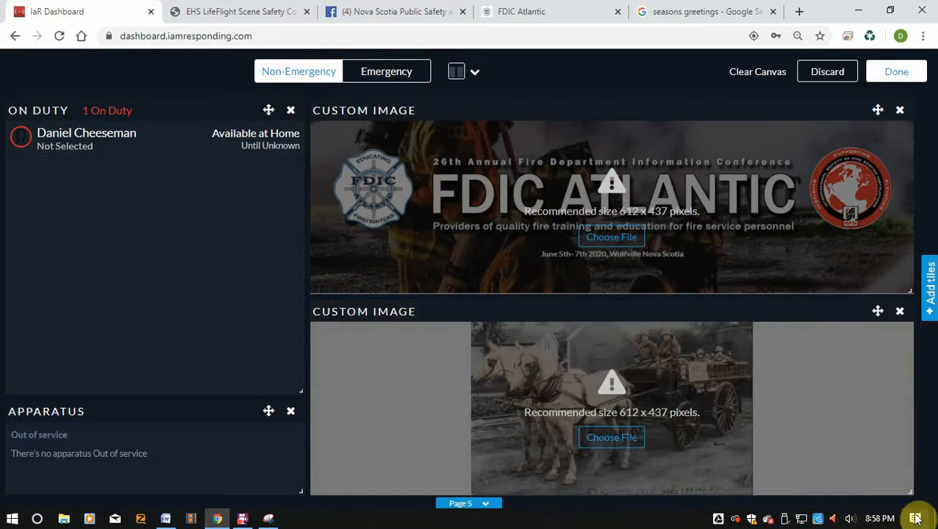
Step: Change the horse-drawn wagon tile's image wrapping to Fill Image On Tile, keeping the same photo
left_click(601, 444)
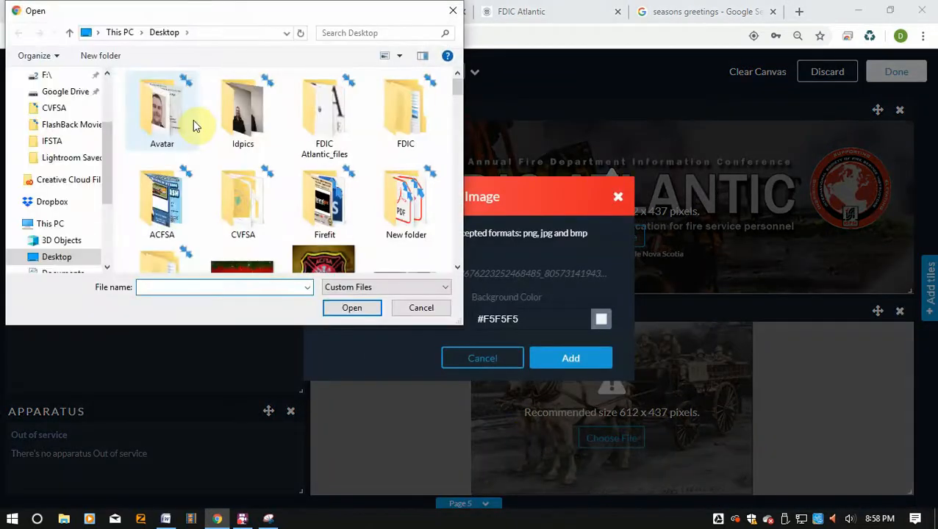
left_click(435, 314)
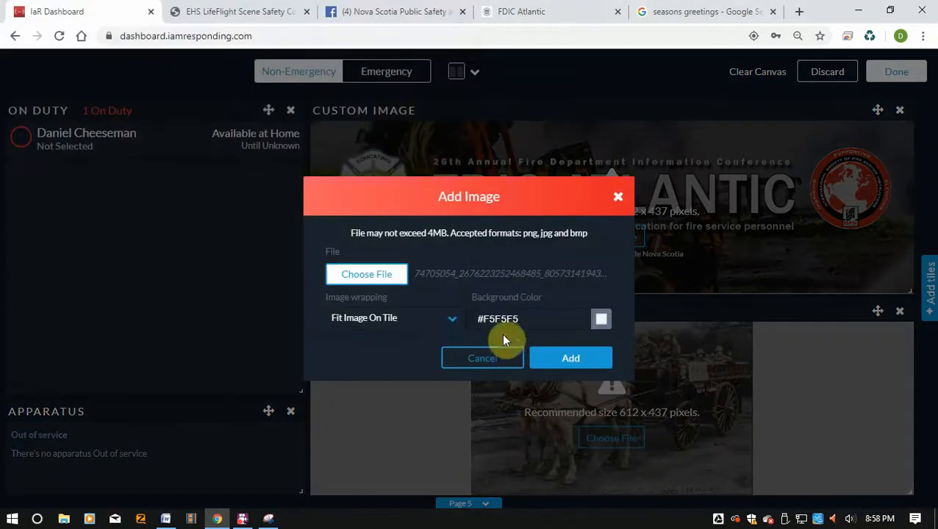
left_click(443, 325)
left_click(416, 344)
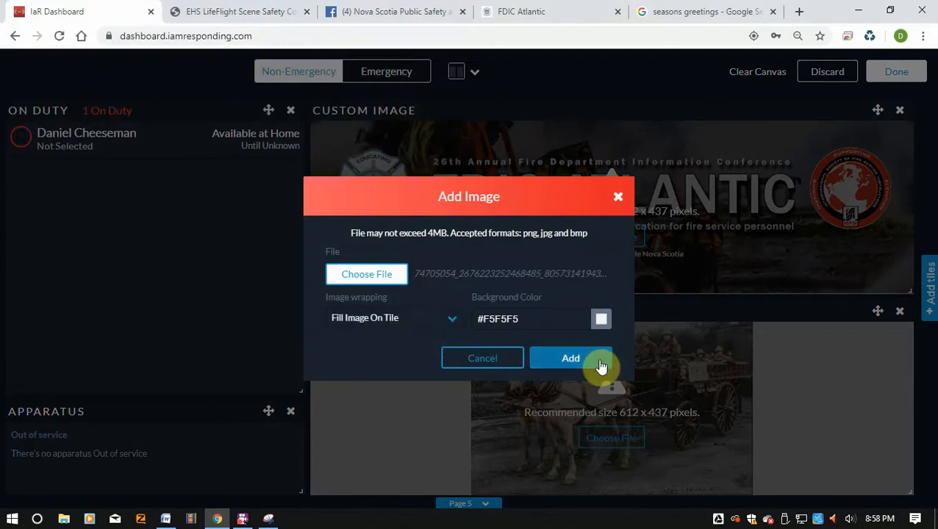
left_click(601, 365)
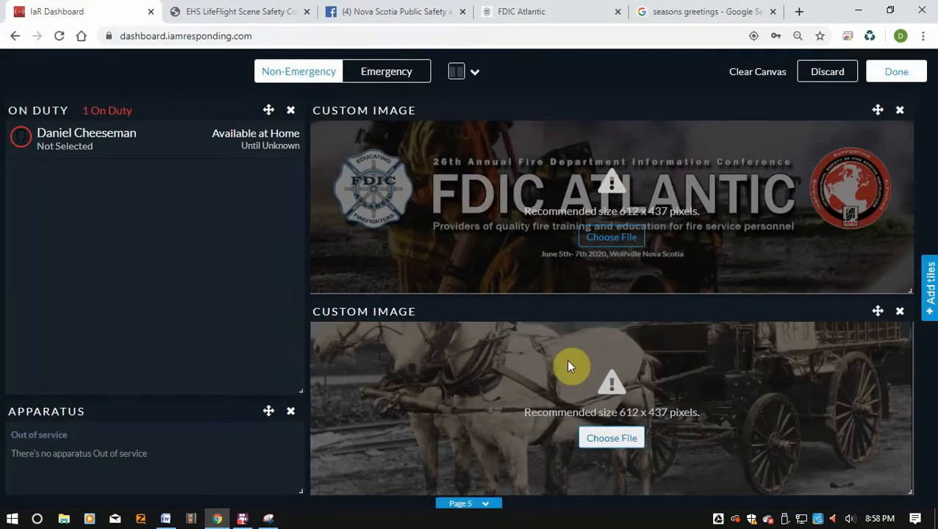
Step: Show the dashboard editor full screen and reduce the FDIC Atlantic tile's height to one row
key("F11")
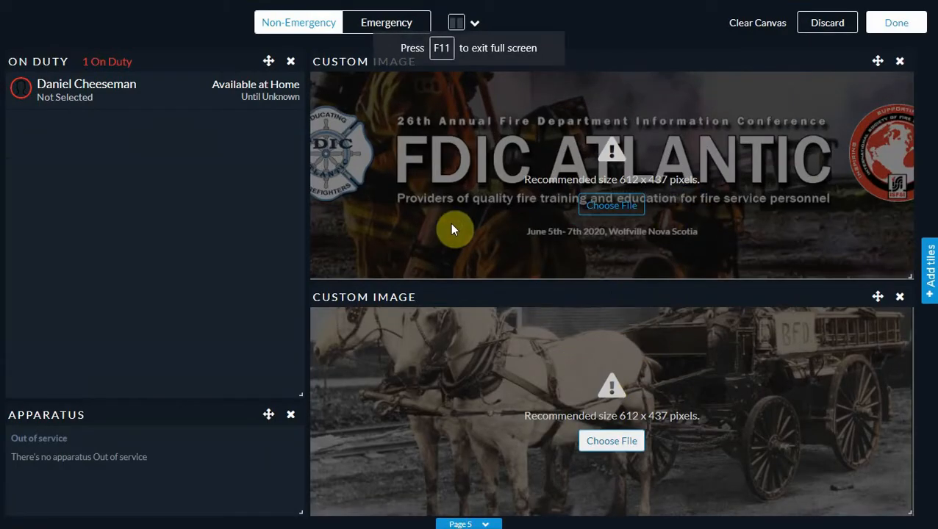
left_click_drag(910, 276, 911, 231)
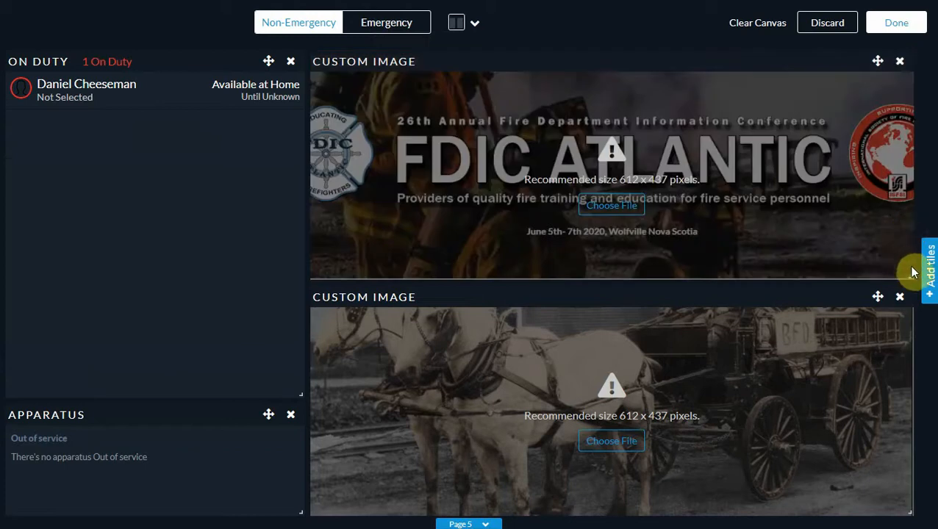
left_click_drag(912, 272, 907, 184)
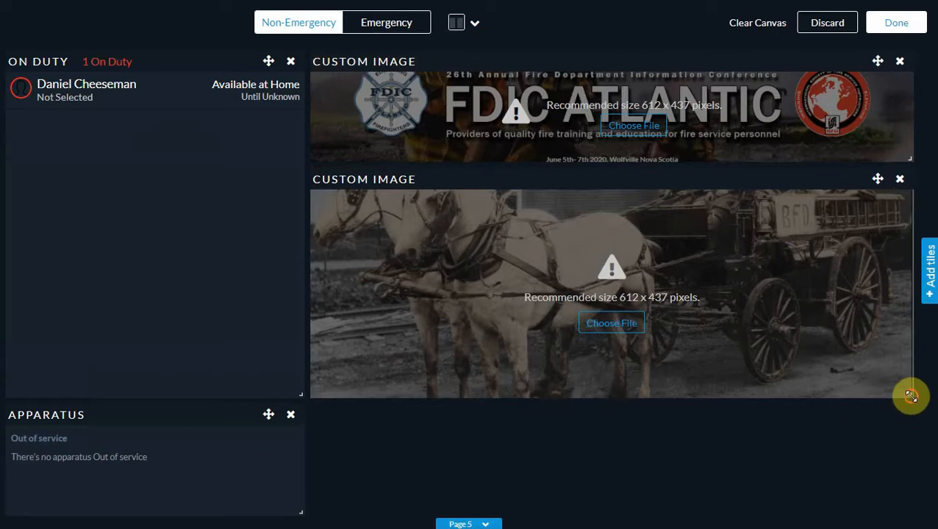
Step: Extend the horse-drawn wagon tile down to the canvas's lower edge on Page 5 and review Pages 1 through 5 in order
left_click_drag(909, 394, 924, 514)
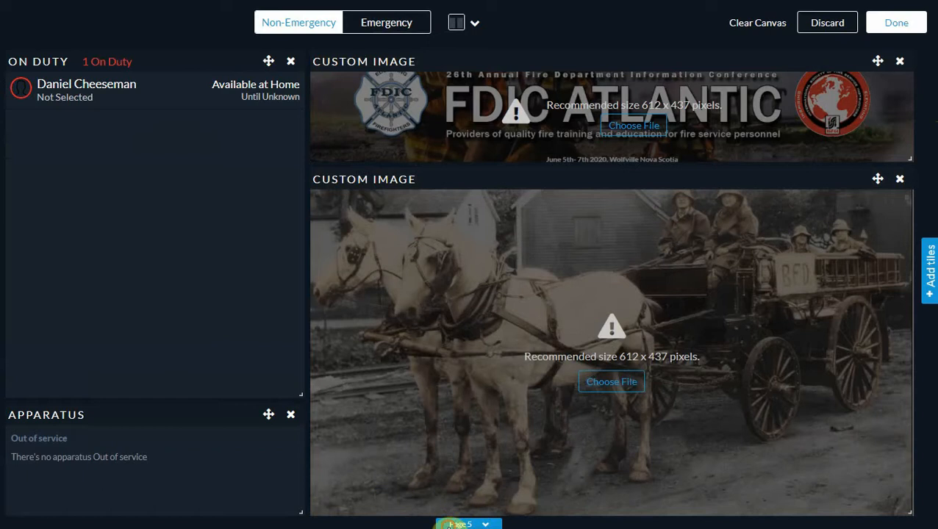
left_click(454, 524)
left_click(30, 513)
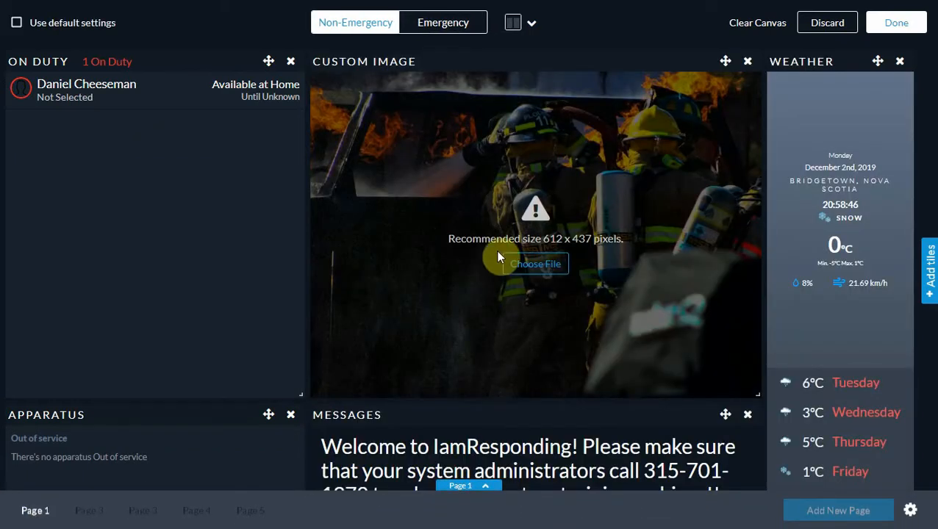
left_click(90, 516)
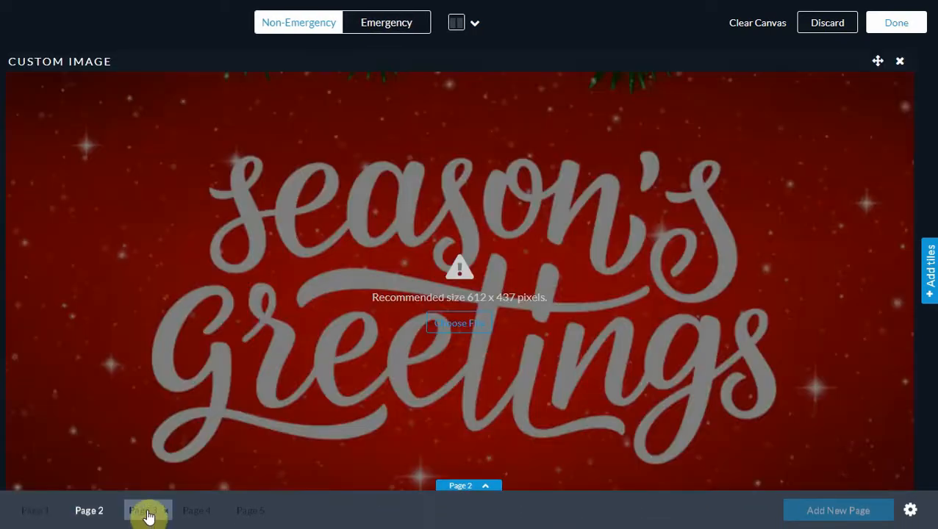
left_click(150, 513)
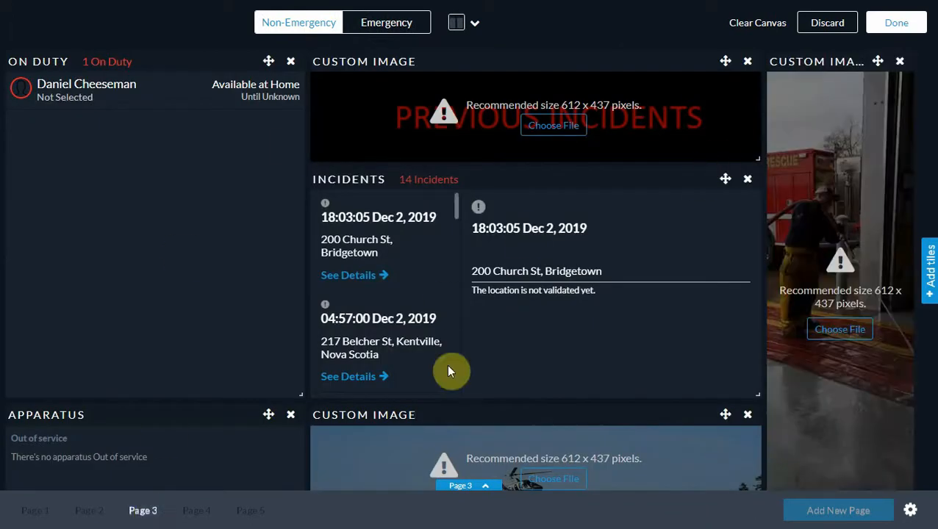
left_click(199, 513)
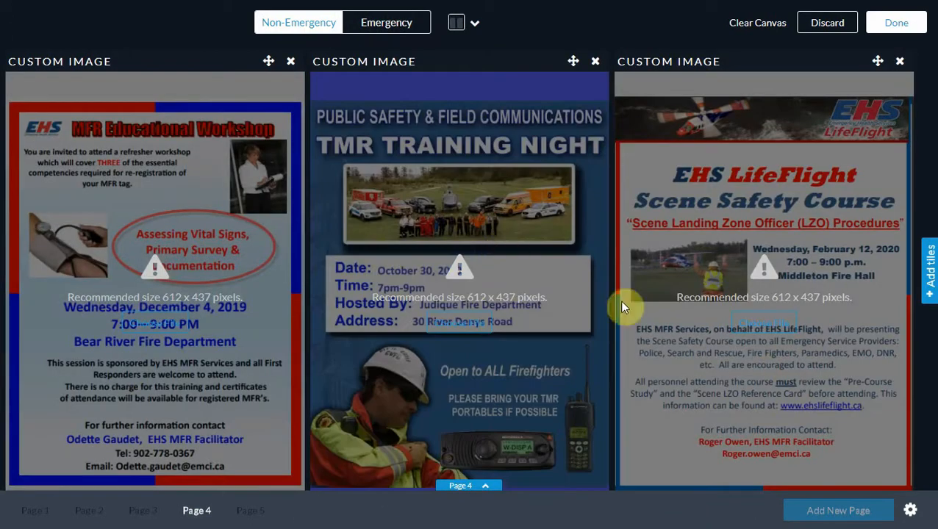
left_click(248, 514)
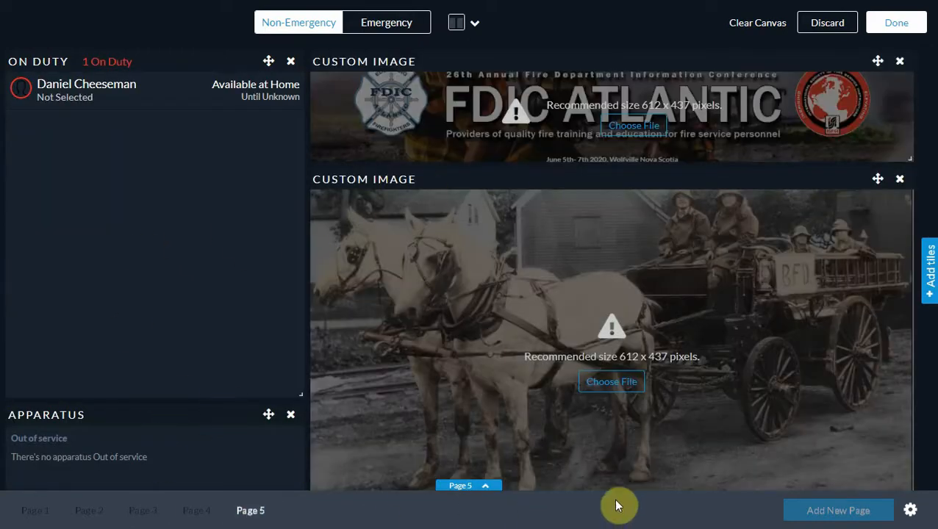
Step: Show the Emergency layout, finish editing with the changes kept, and reopen the live dashboard
left_click(379, 25)
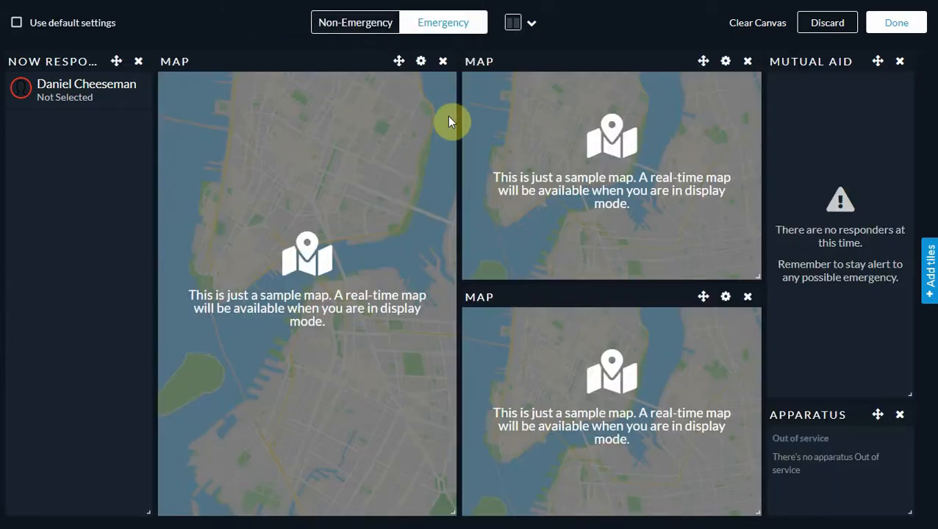
left_click(913, 27)
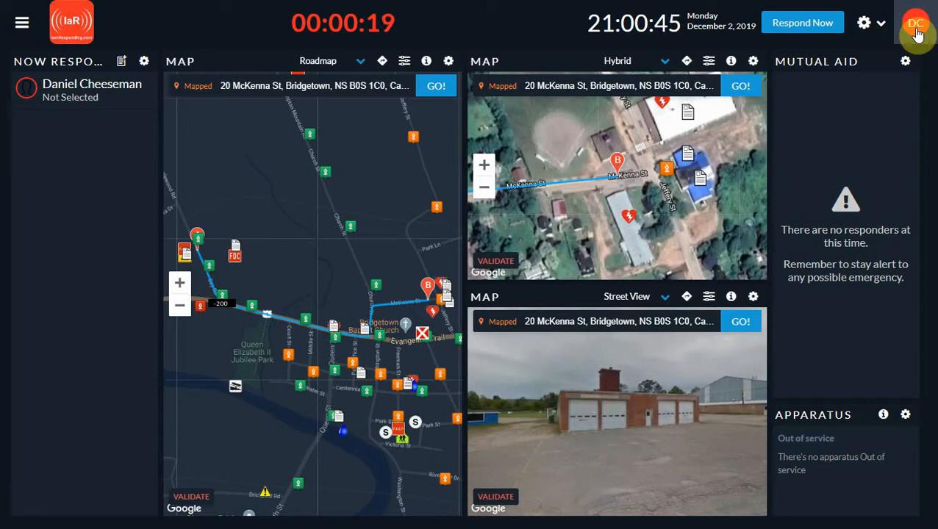
left_click(22, 25)
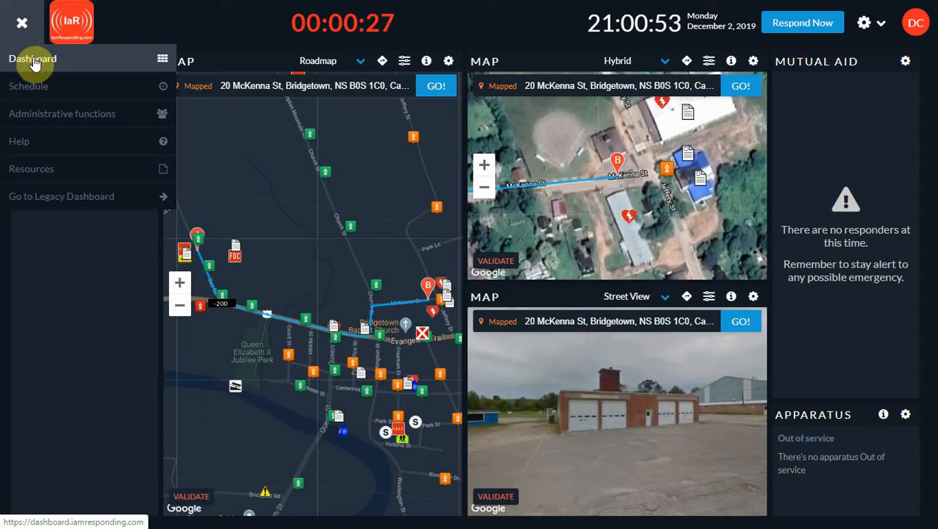
left_click(34, 64)
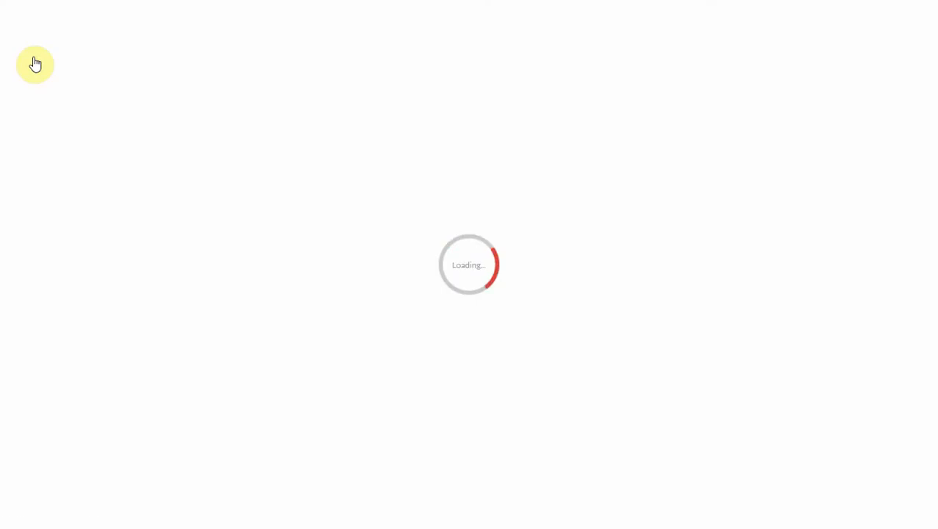